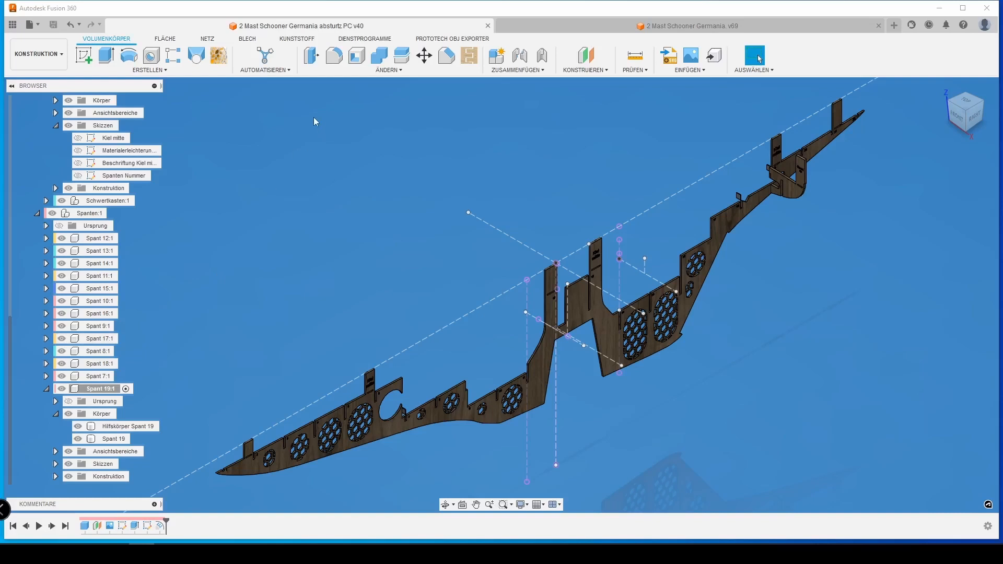
Activate the Spanten assembly and create an internal standard component named Spant 6 inside it
double_click(83, 214)
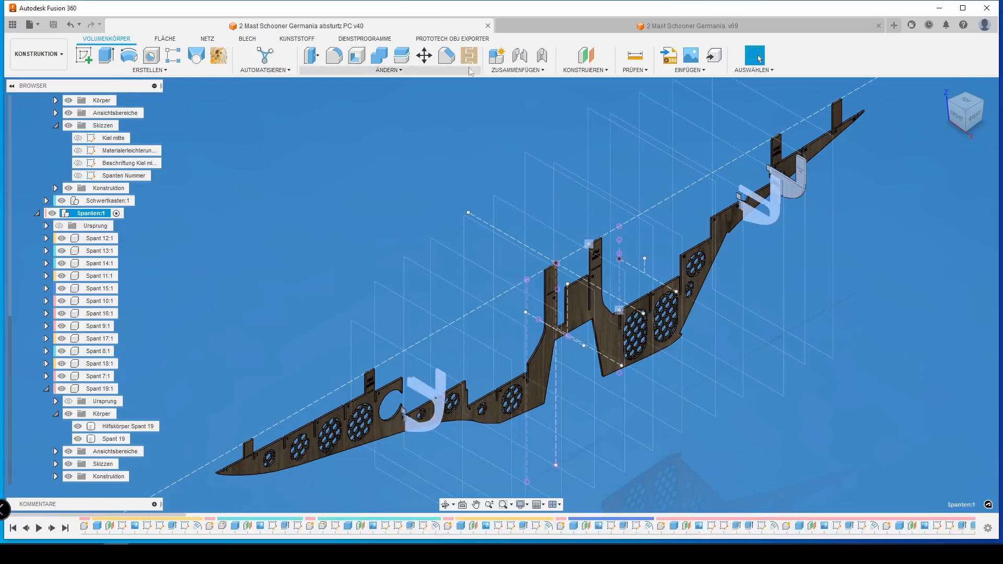
left_click(499, 62)
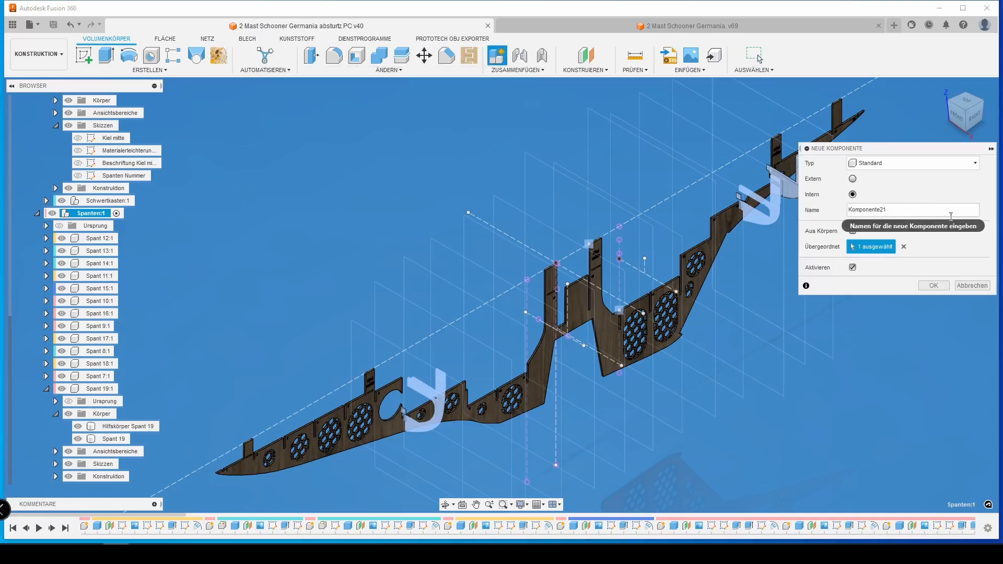
left_click_drag(928, 214, 838, 211)
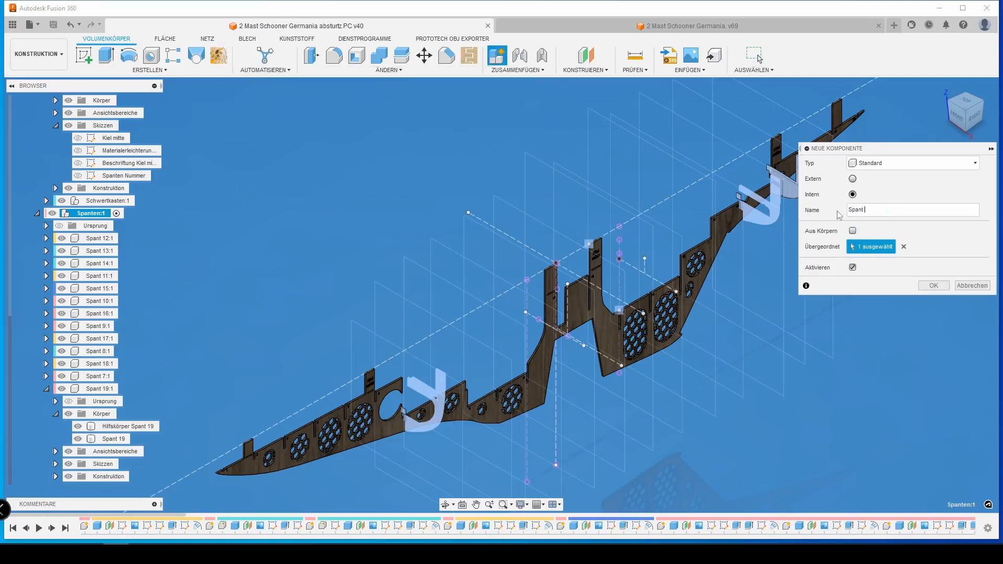
type("Spant 6")
key("Return")
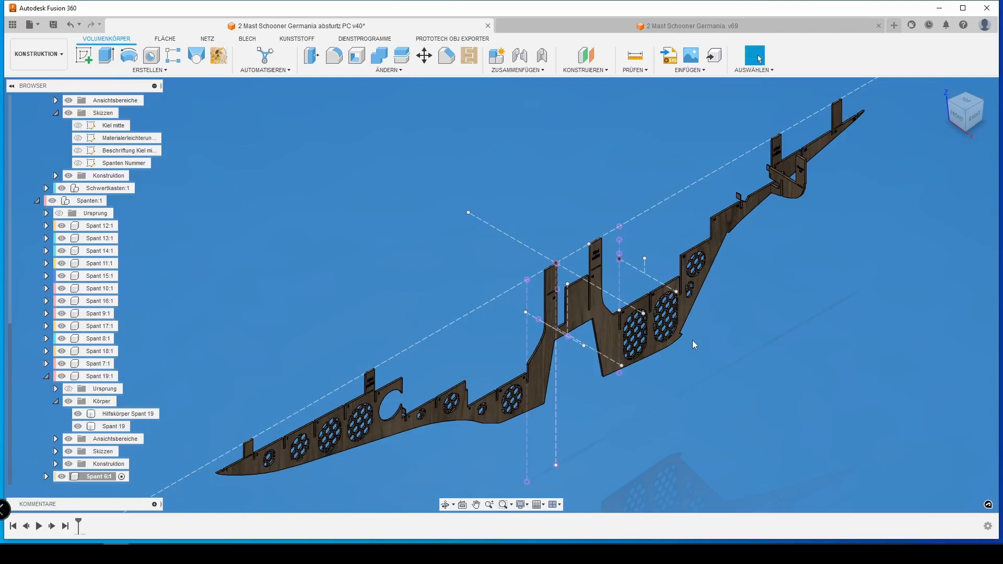
Create a 10 × 10 mm box with height -1 mm as a new body on the side face of keel slot 6
scroll(582, 212, "up", 10)
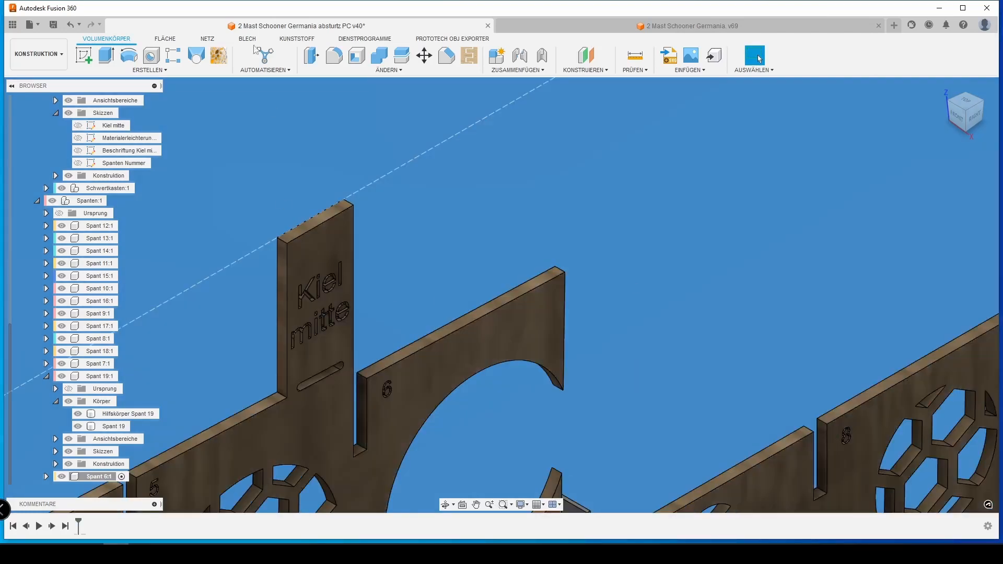
left_click(127, 70)
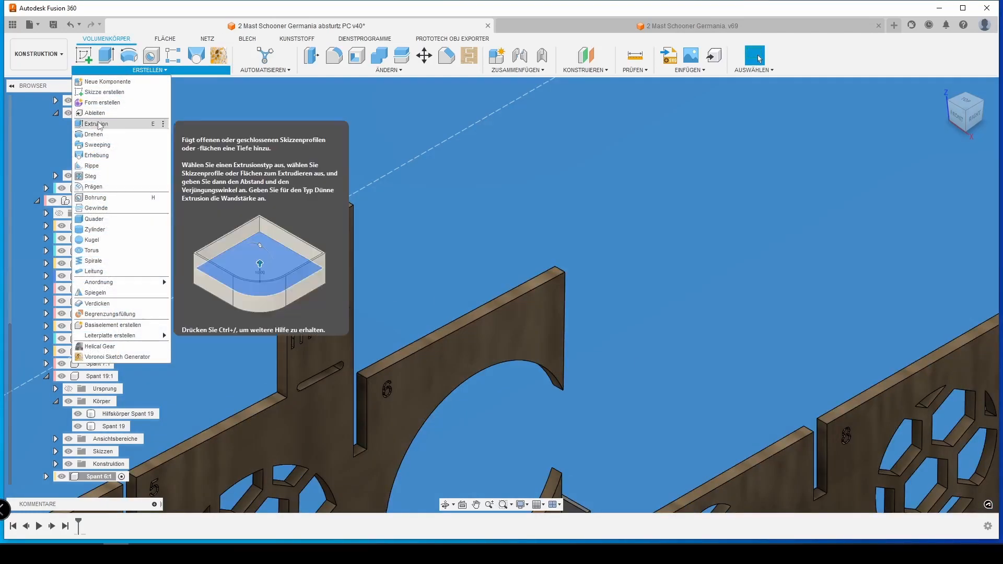
left_click(95, 219)
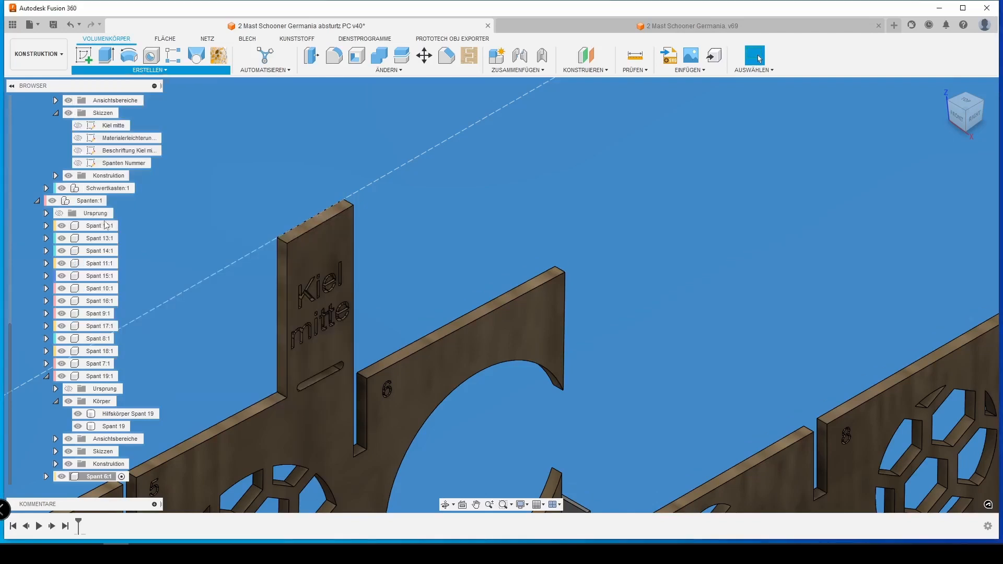
left_click(364, 395)
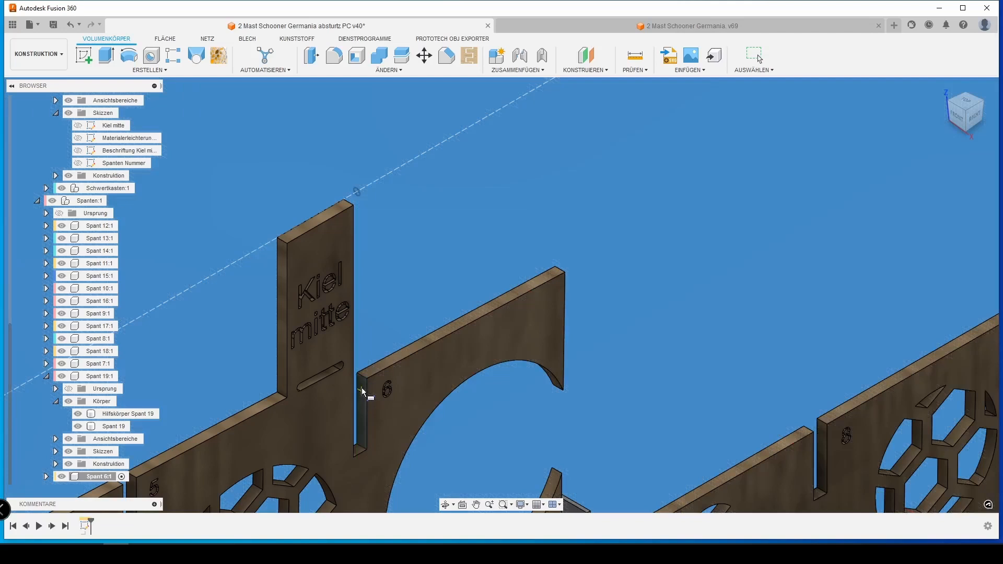
left_click(356, 351)
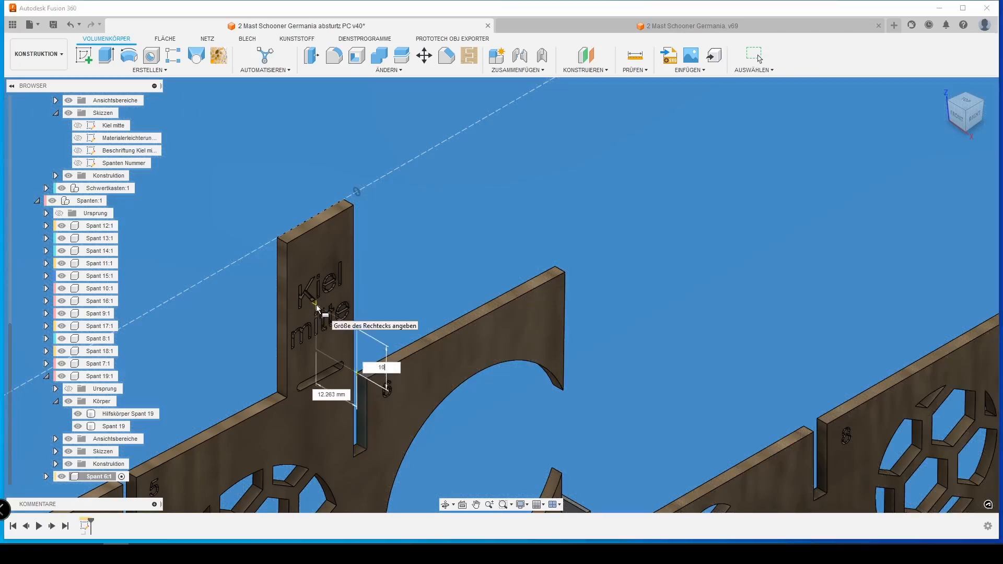
key("Tab")
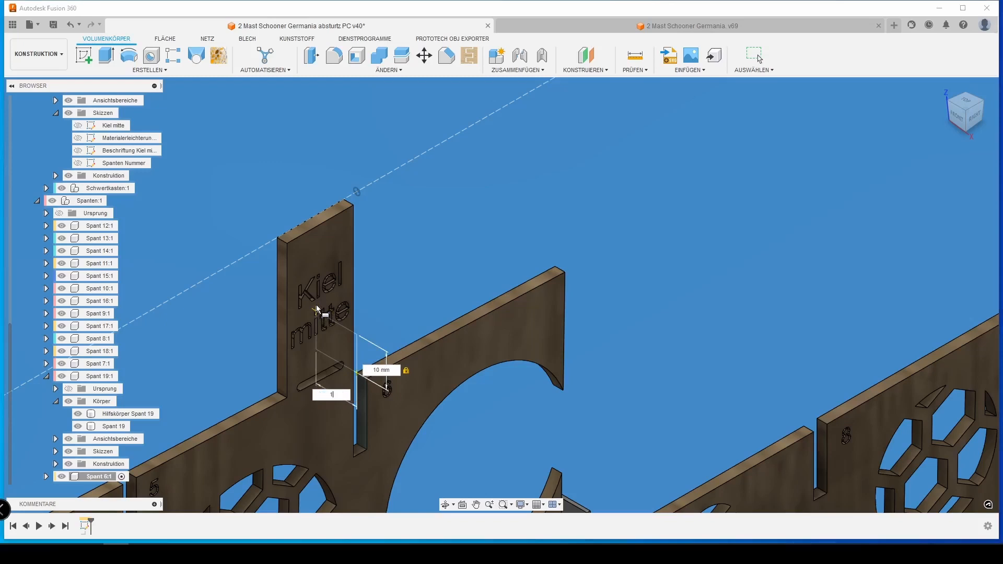
key("Tab")
key("Return")
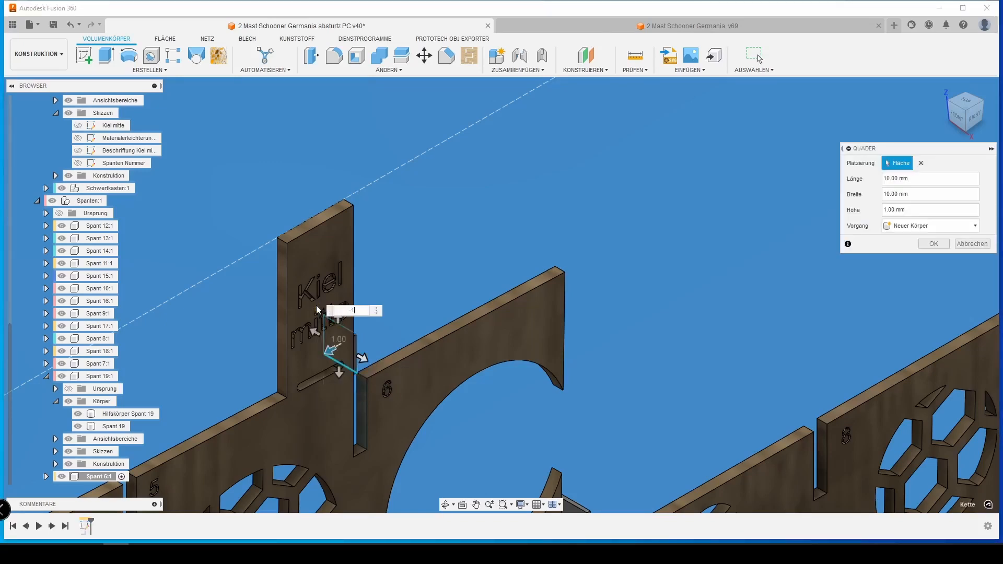
type("-1")
key("Return")
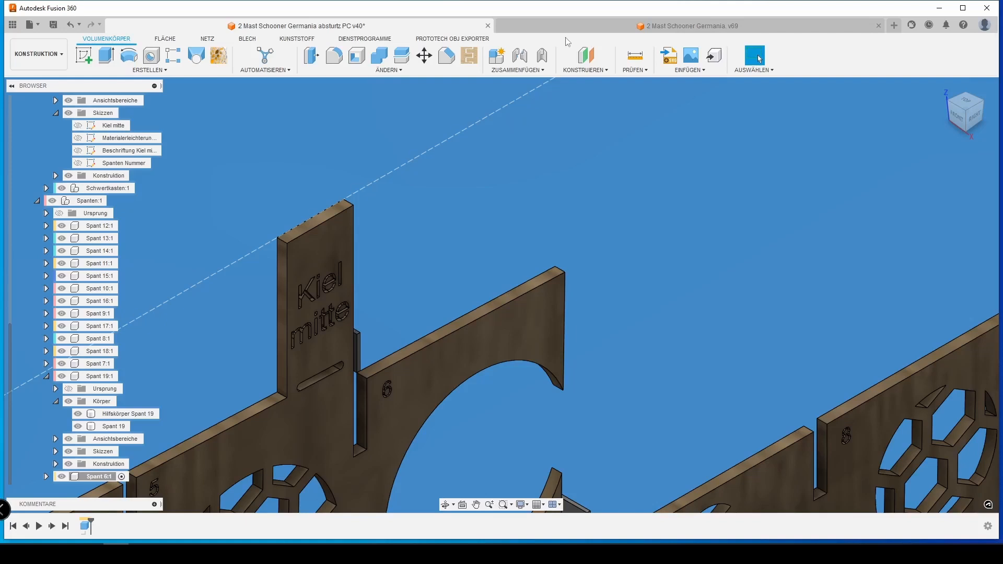
Create an offset construction plane at 0 mm on the square face of the new box
left_click(586, 55)
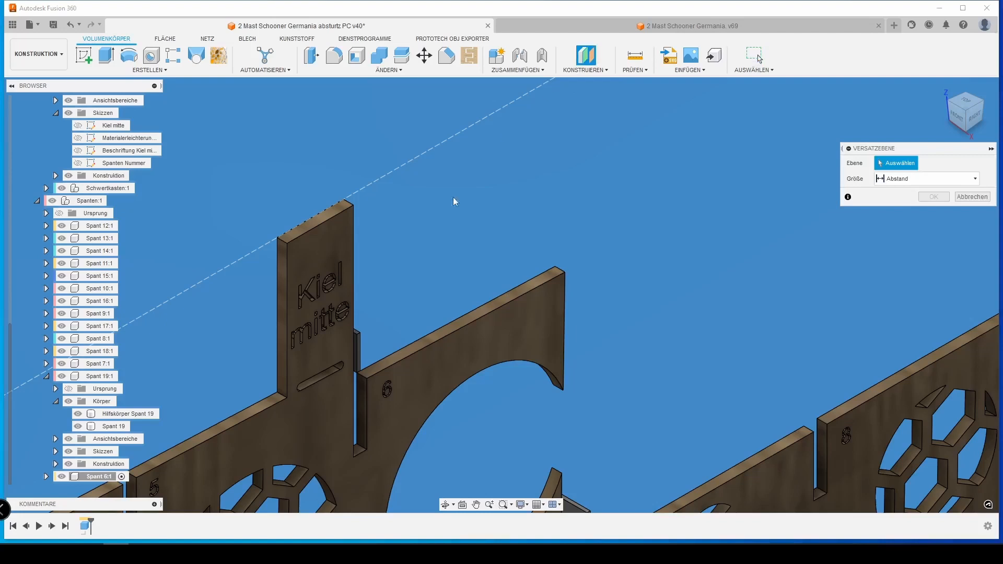
left_click(357, 342)
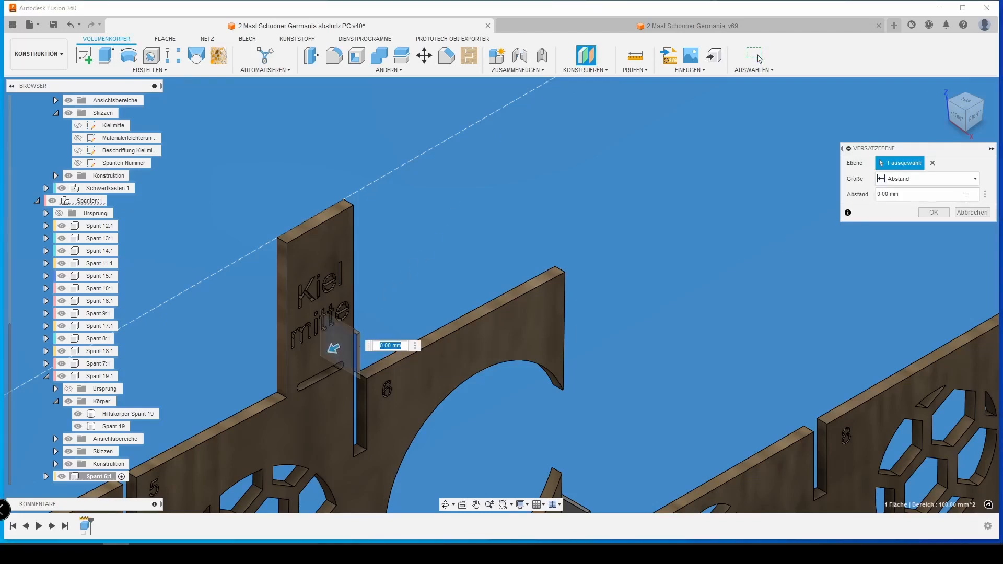
left_click(946, 214)
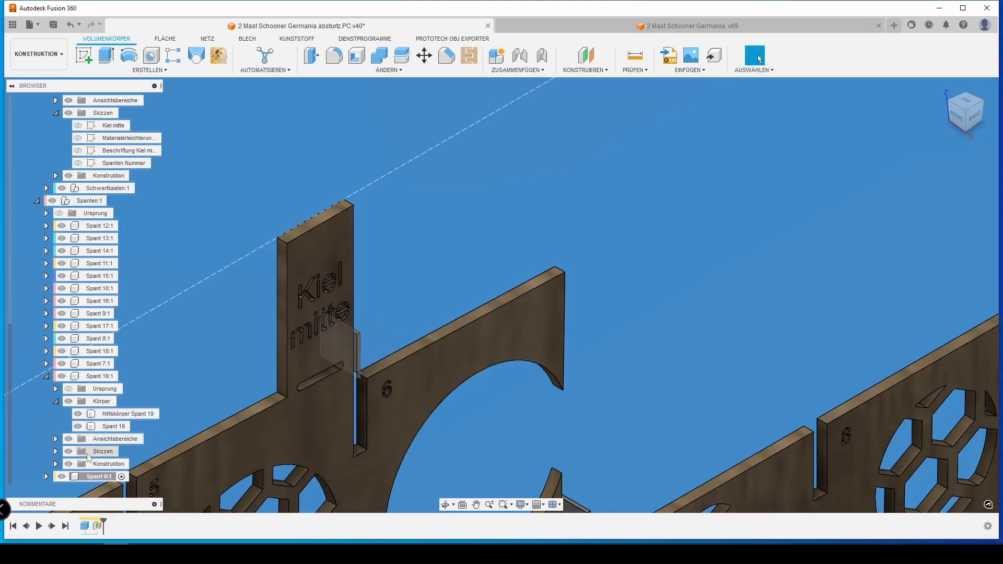
Rename the box body in the Spant 6 component as Hilfskörper Spant 6
left_click(45, 476)
left_click(47, 364)
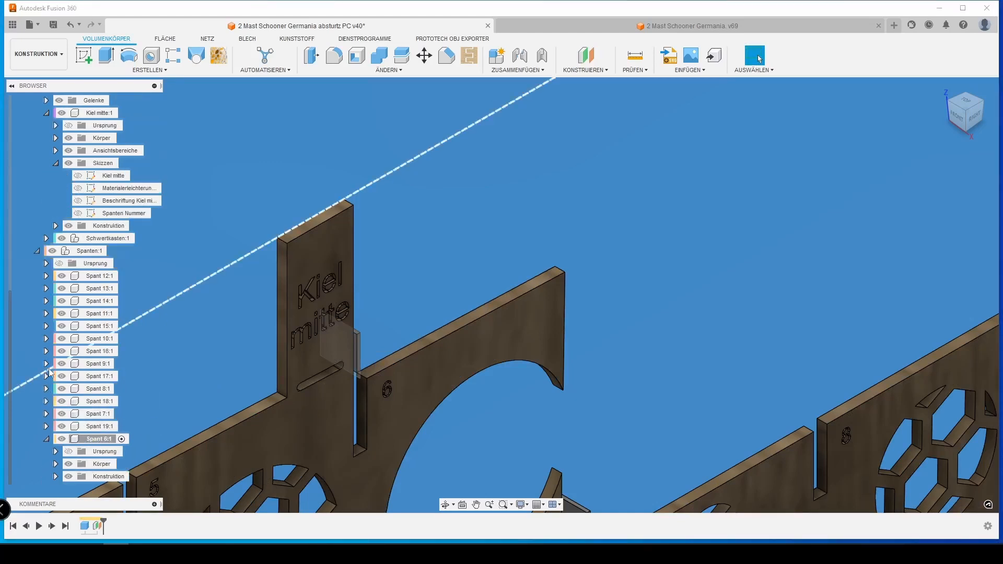
left_click(56, 464)
left_click(107, 476)
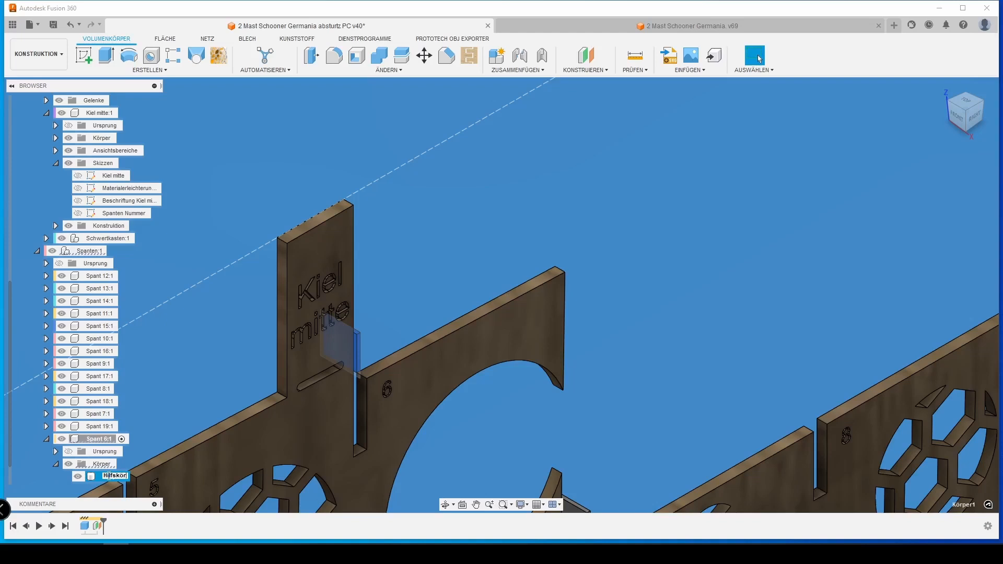
key("Return")
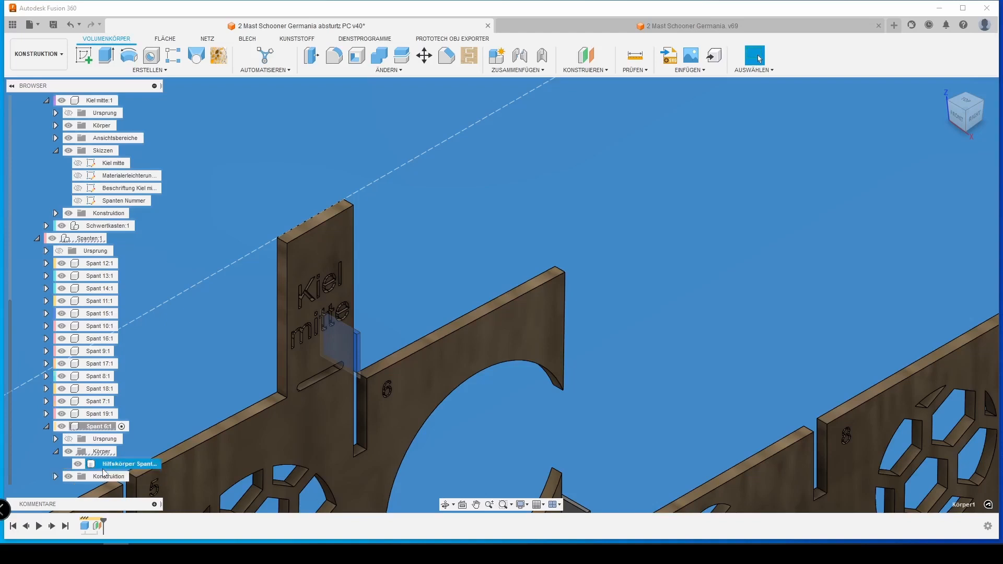
Rename the new construction plane in the Spant 6 component as Spant 6
left_click(54, 476)
double_click(110, 477)
type("Span")
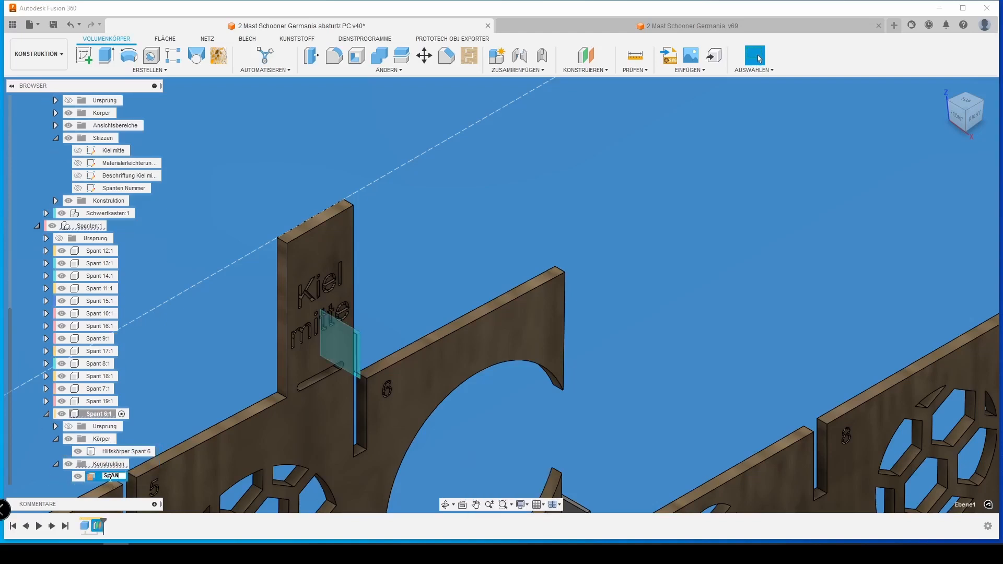
type("t 6")
key("Return")
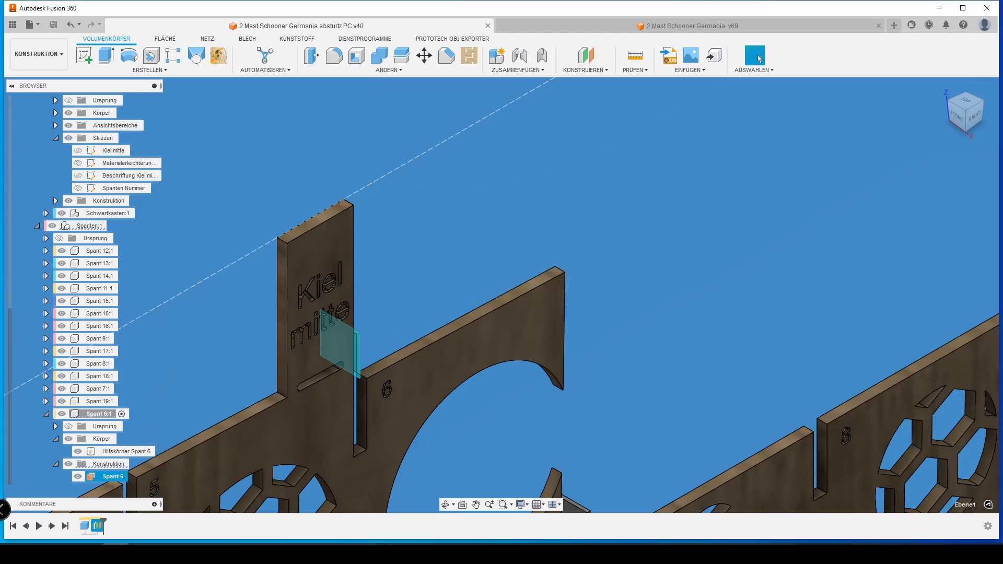
Insert Plan 03 Spant2-006 from the 15 Projekt Spant 6 folder as a canvas on the Spant 6 plane, rotated 180°
left_click(690, 56)
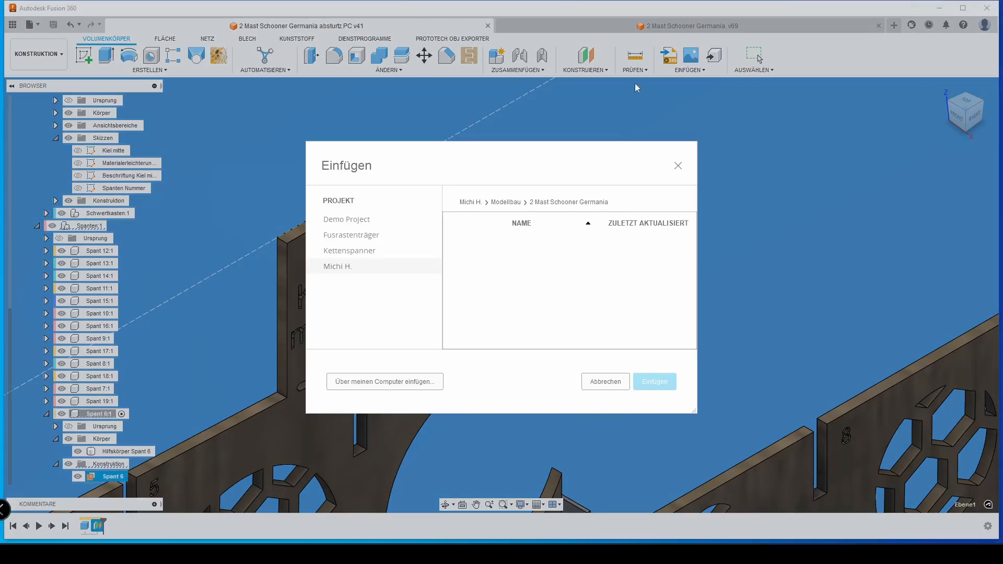
left_click(354, 381)
left_click(228, 44)
scroll(142, 157, "down", 2)
double_click(143, 193)
double_click(131, 115)
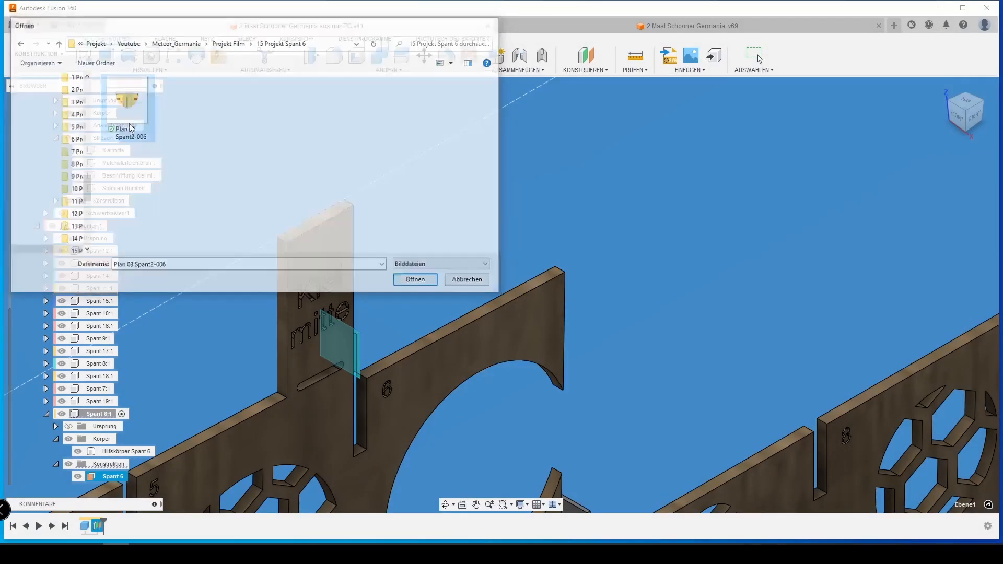
left_click_drag(378, 367, 288, 317)
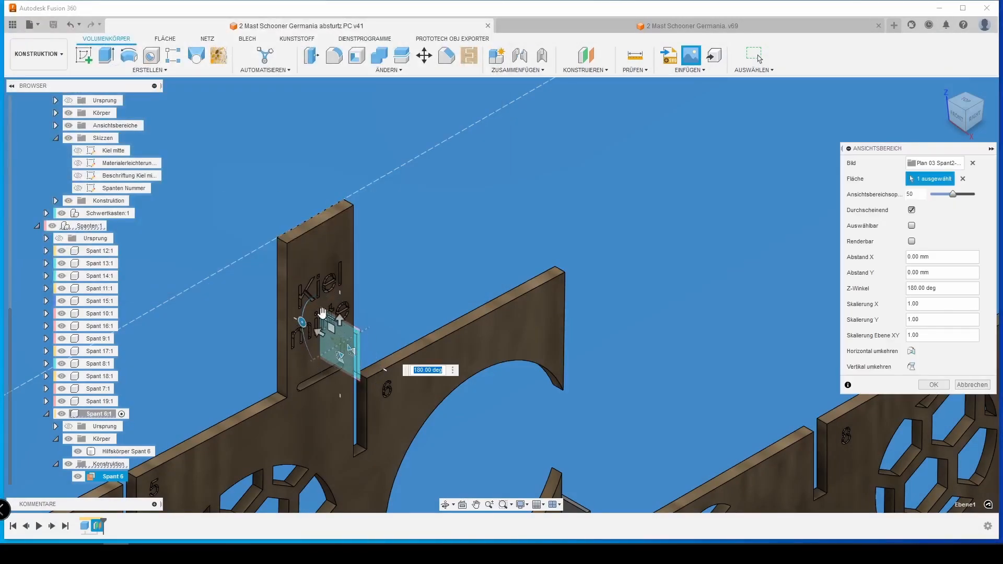
key("Return")
In the front view, show the Kiel mitte sketch and hide the Kiel mitte bodies
left_click(957, 116)
left_click(78, 151)
scroll(73, 150, "up", 3)
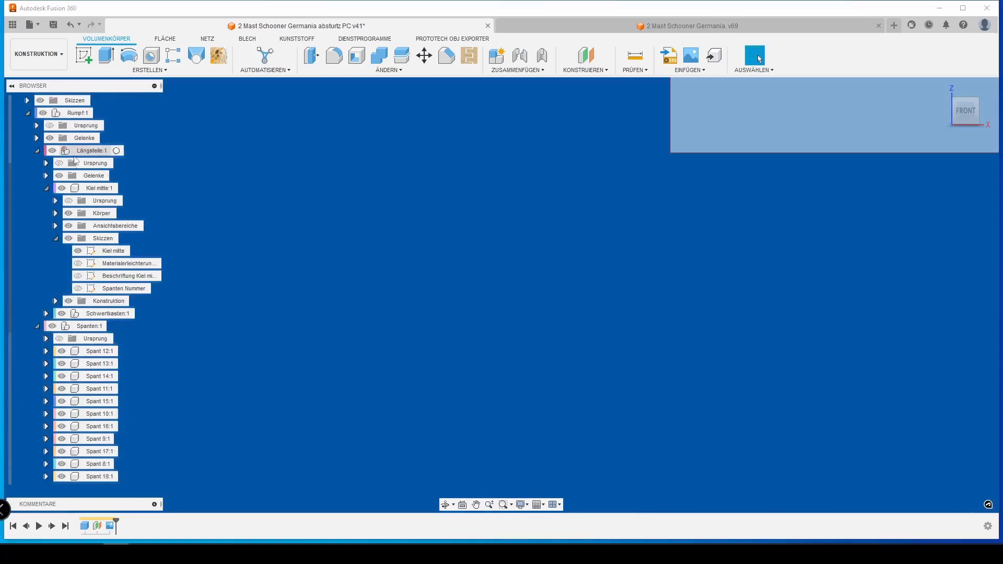
left_click(68, 213)
scroll(69, 251, "down", 2)
scroll(69, 279, "down", 3)
middle_click(410, 201)
middle_click(410, 201)
scroll(481, 230, "up", 5)
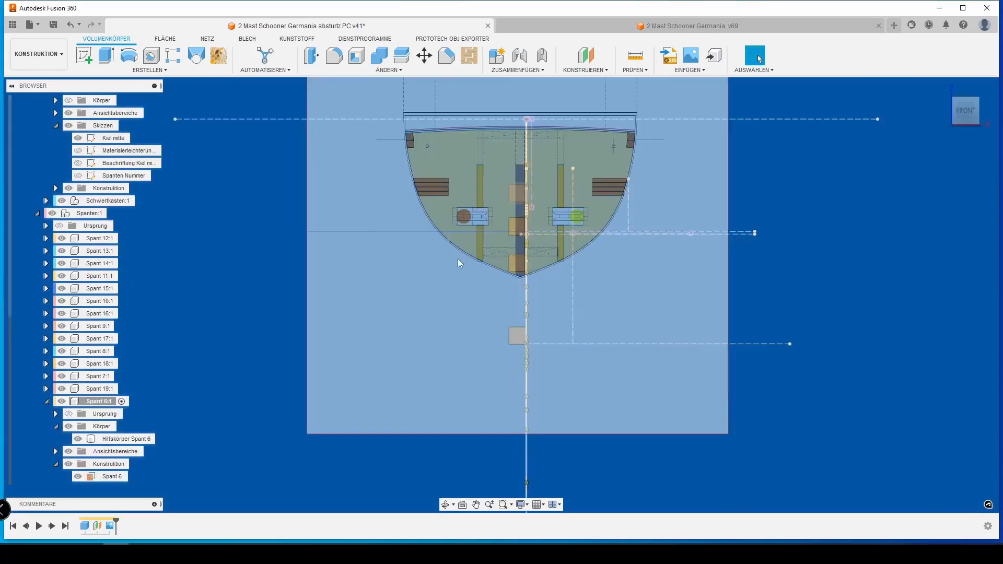
Calibrate the Plan 03 Spant2-006 canvas by setting the distance between the two edges of its central keel strip to 6 mm
left_click(55, 452)
left_click(139, 452)
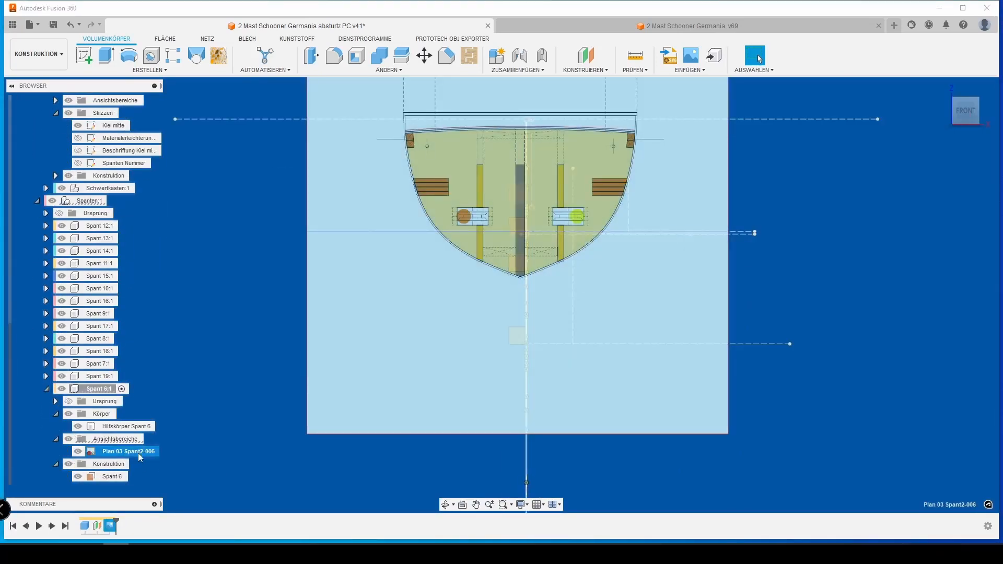
right_click(139, 452)
left_click(168, 364)
scroll(525, 261, "up", 9)
left_click(436, 213)
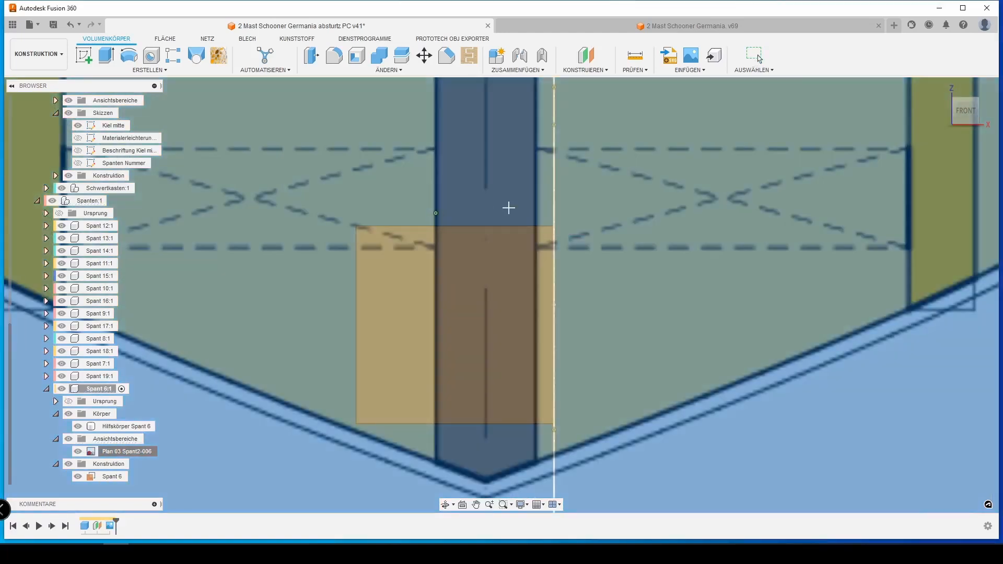
left_click(536, 212)
type("6")
key("Return")
Edit the Plan 03 Spant2-006 canvas position with an X distance of 42 mm and a Y distance of 3.15 mm
scroll(537, 214, "down", 9)
middle_click_drag(537, 215, 415, 401)
right_click(147, 450)
left_click(181, 351)
left_click_drag(401, 329, 396, 394)
type("42")
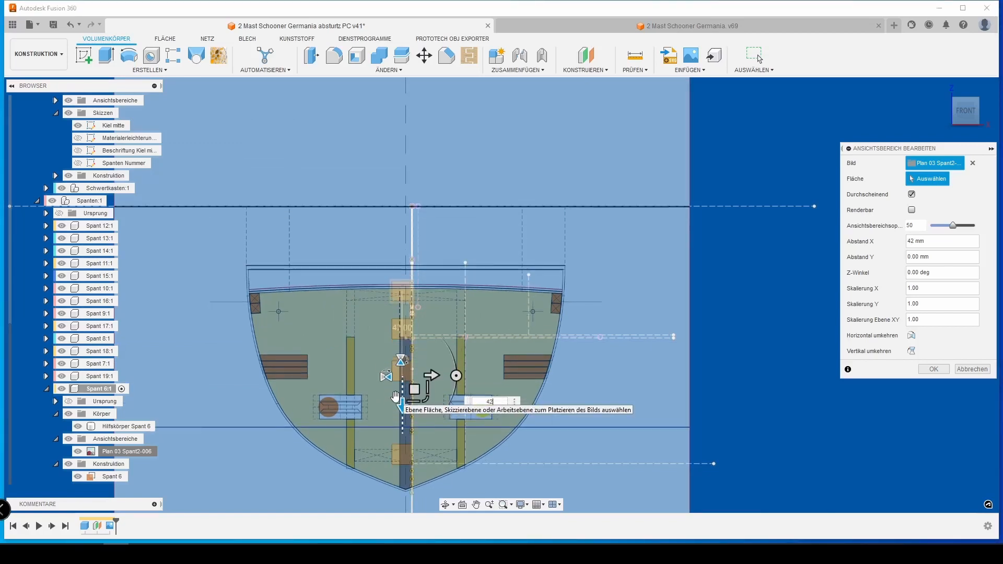
scroll(434, 374, "up", 8)
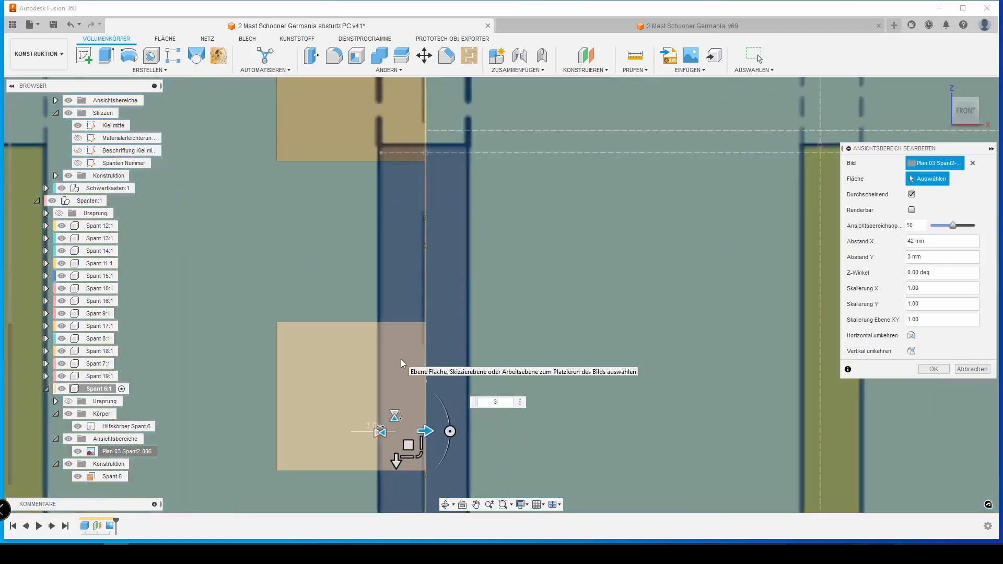
type("3.2")
key("BackSpace")
type("15")
scroll(403, 366, "down", 8)
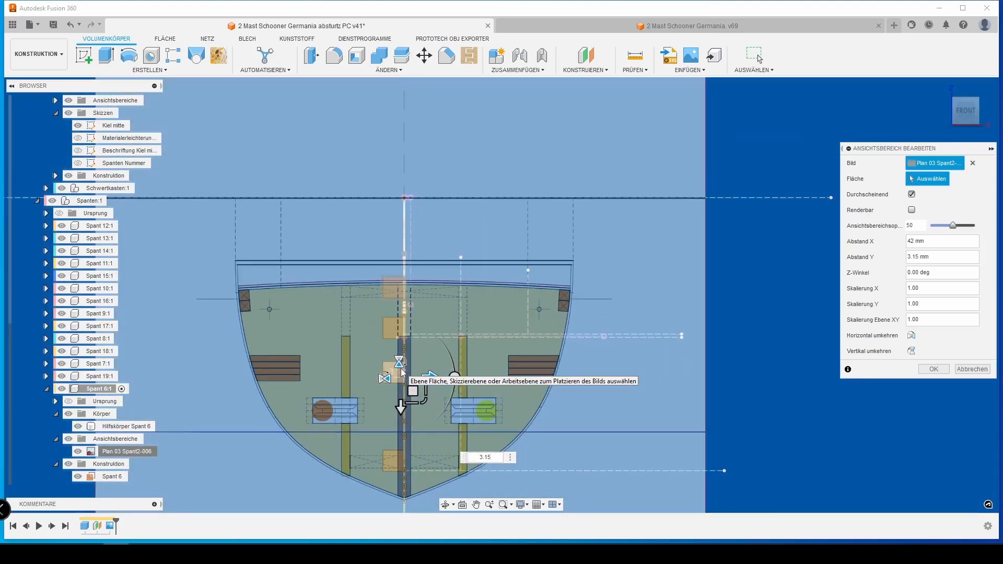
left_click(979, 111)
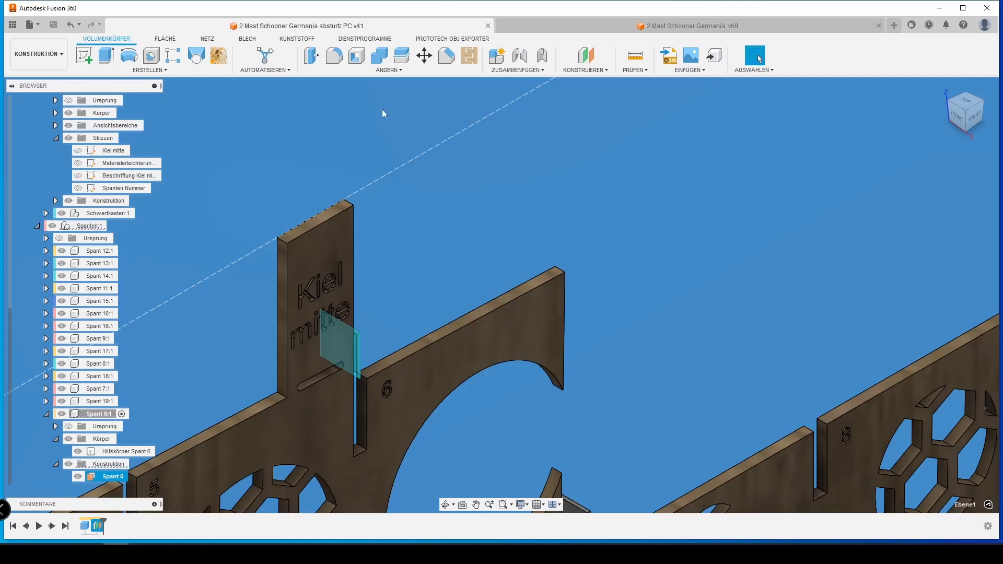
Insert the Plan 03 Spant2-006 image from the 15 Projekt Spant 6 folder as a canvas on the Spant 6 plane, turned 180°
left_click(690, 55)
left_click(354, 381)
left_click(231, 47)
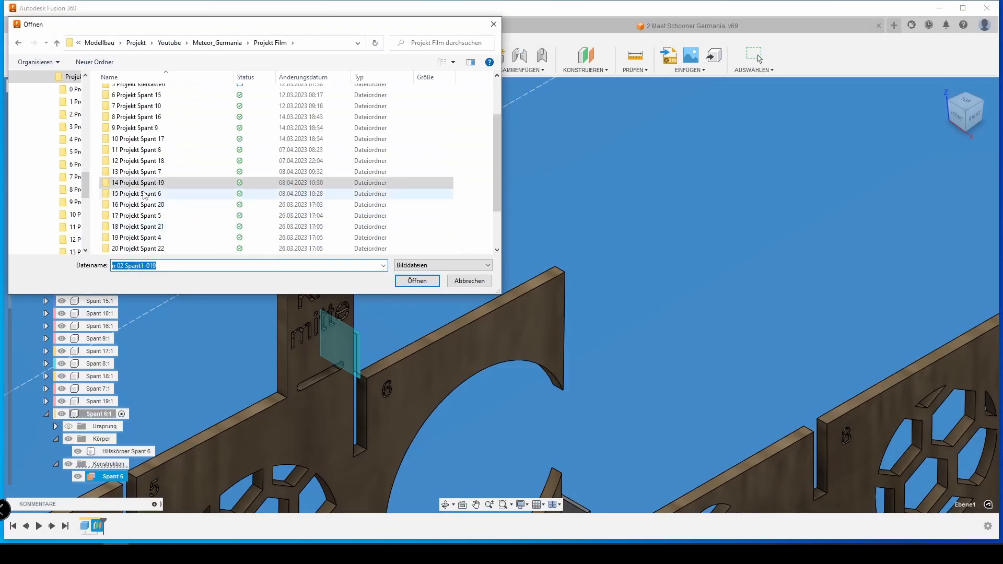
double_click(144, 192)
double_click(128, 128)
left_click_drag(380, 370, 303, 321)
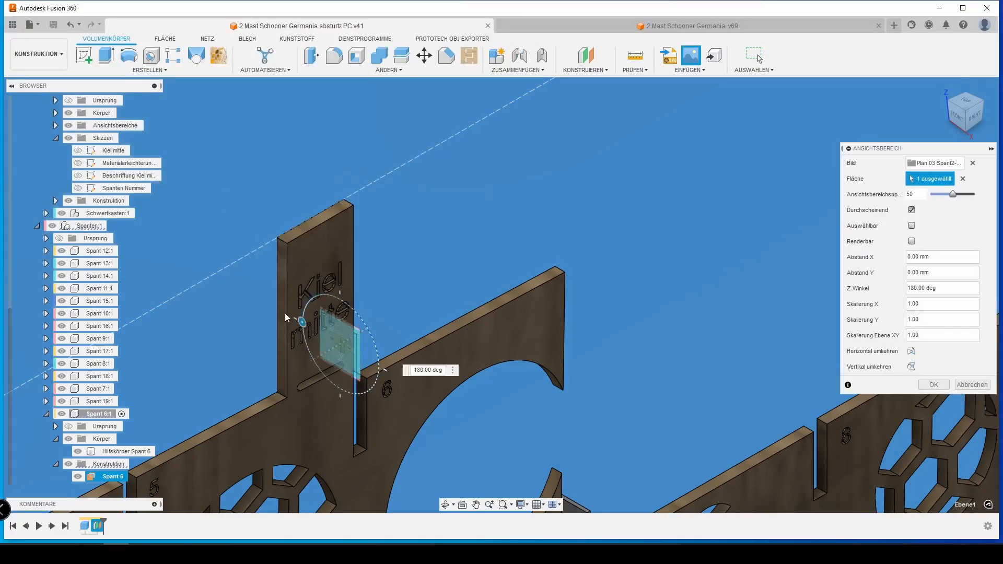
type("25")
key("Return")
In the front view, display the Kiel mitte sketch and hide the bodies of Kiel mitte
left_click(957, 116)
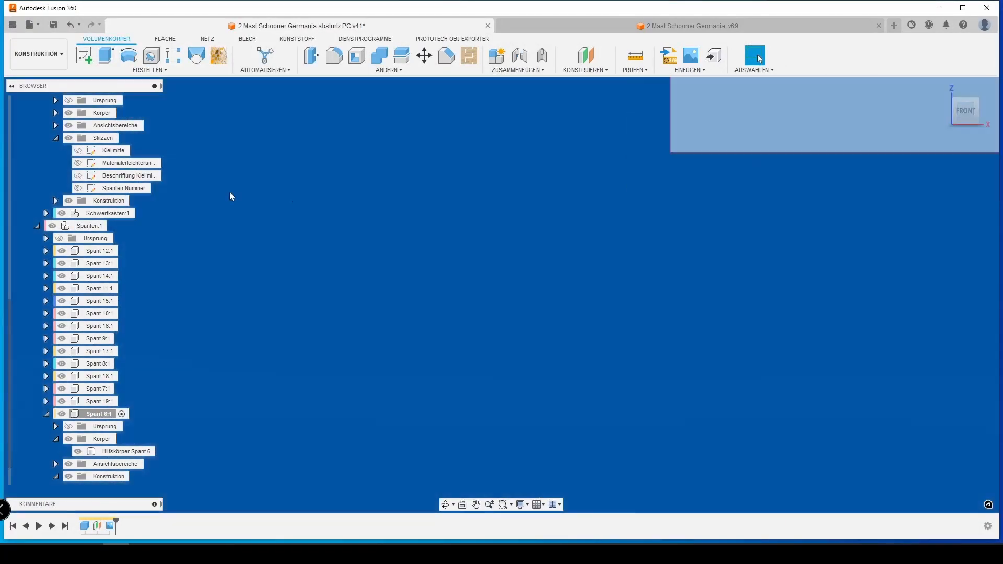
left_click(78, 150)
scroll(78, 152, "up", 4)
left_click(68, 213)
scroll(71, 266, "down", 3)
middle_click(399, 246)
middle_click(399, 247)
scroll(489, 230, "up", 5)
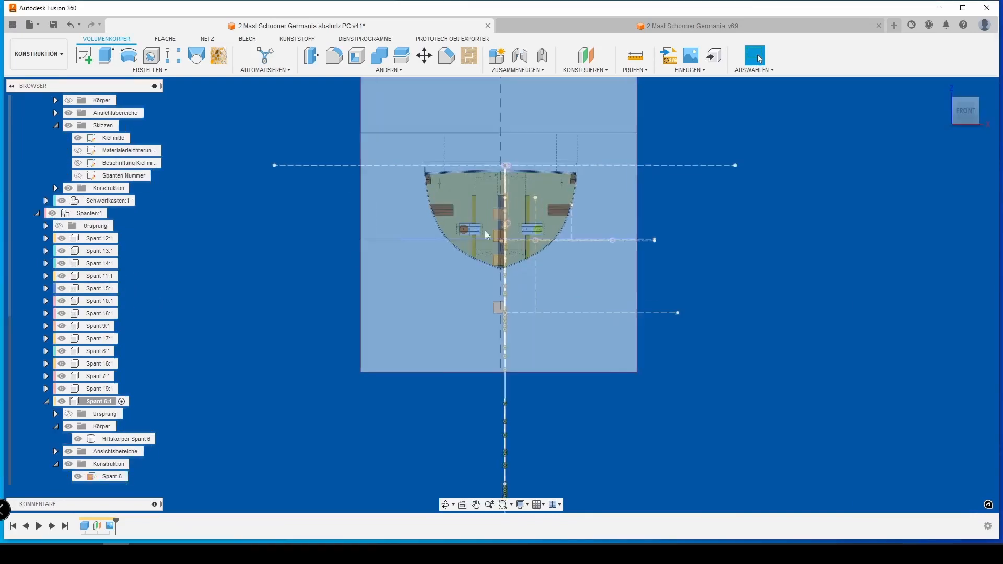
Calibrate the Plan 03 Spant2-006 canvas by setting the distance across its central keel strip to 6 mm
left_click(56, 451)
scroll(122, 459, "down", 1)
left_click(139, 454)
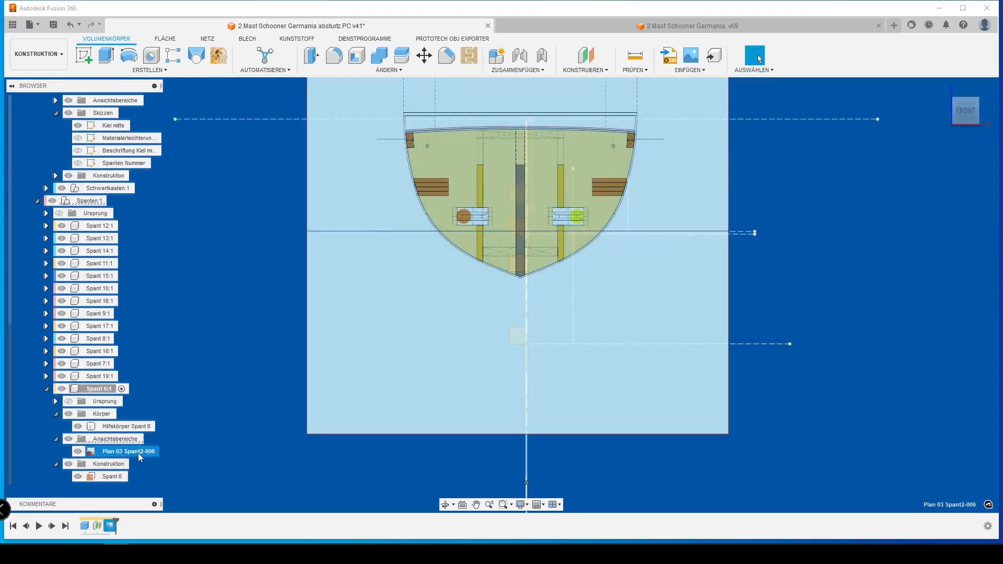
right_click(139, 454)
left_click(160, 365)
scroll(527, 272, "up", 10)
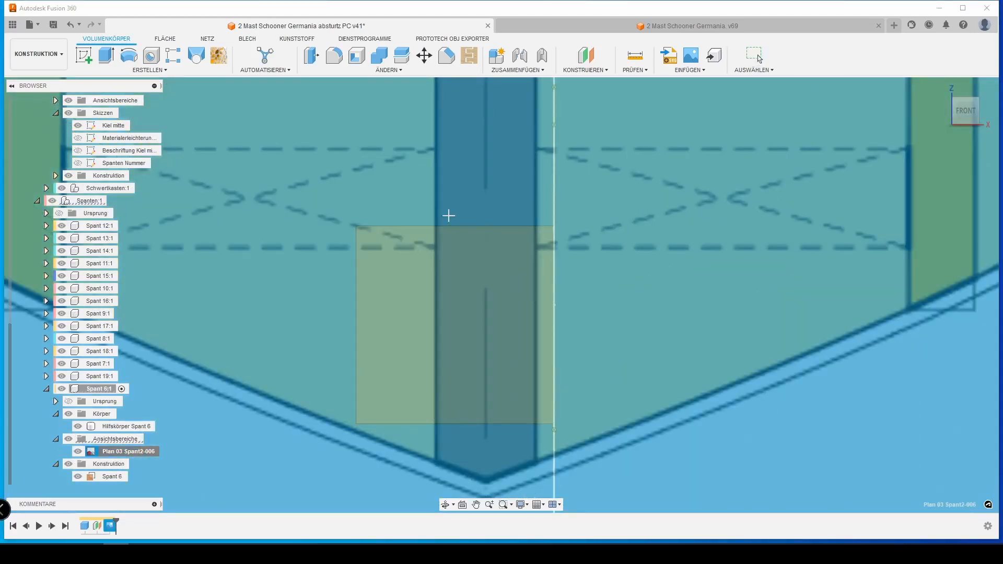
left_click(436, 213)
left_click(536, 211)
type("4")
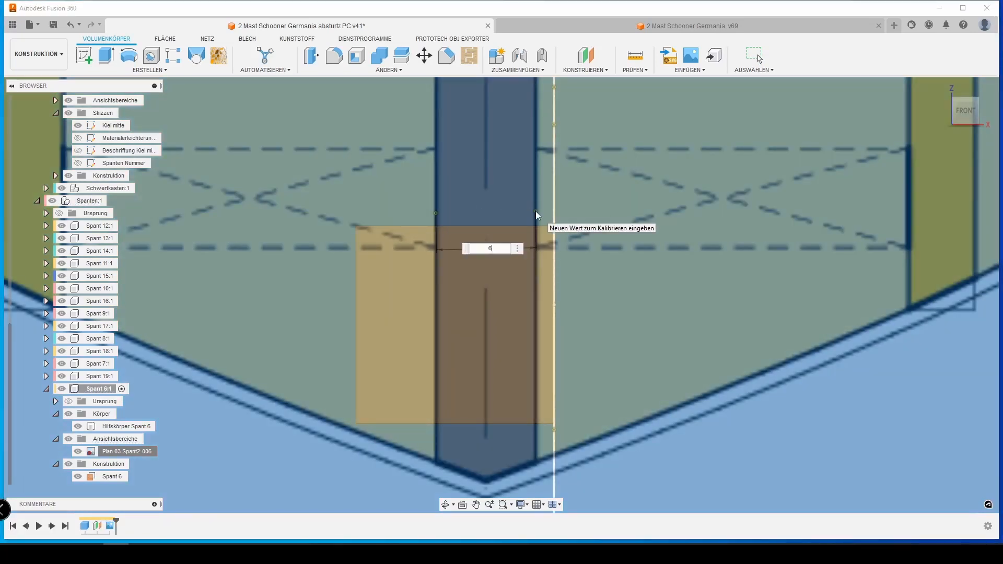
key("Return")
Reposition the Plan 03 Spant2-006 canvas with an X distance of 42 mm and a Y distance of 3.15 mm
scroll(481, 325, "down", 6)
scroll(467, 337, "down", 5)
right_click(127, 451)
left_click(156, 351)
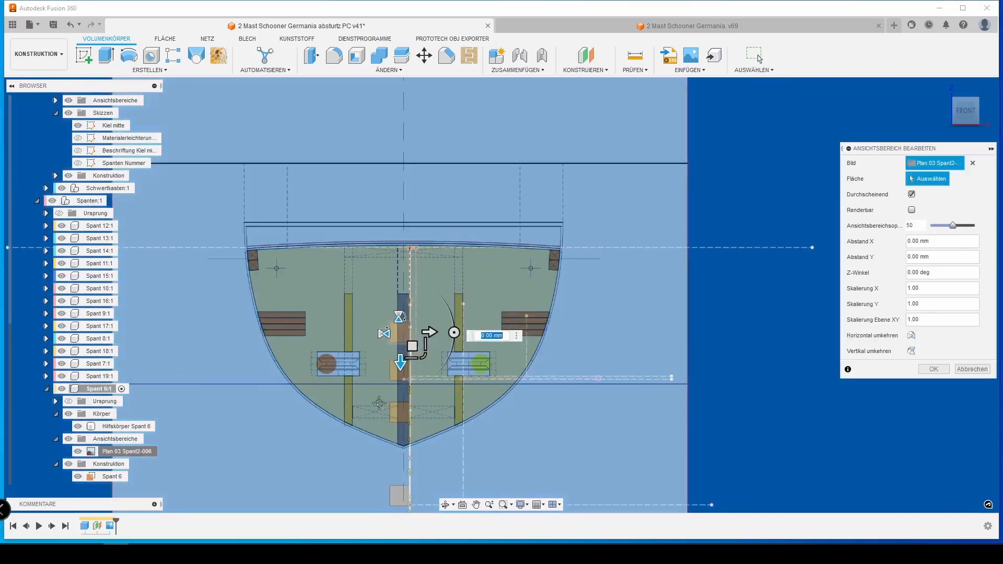
left_click_drag(402, 328, 402, 403)
type("44")
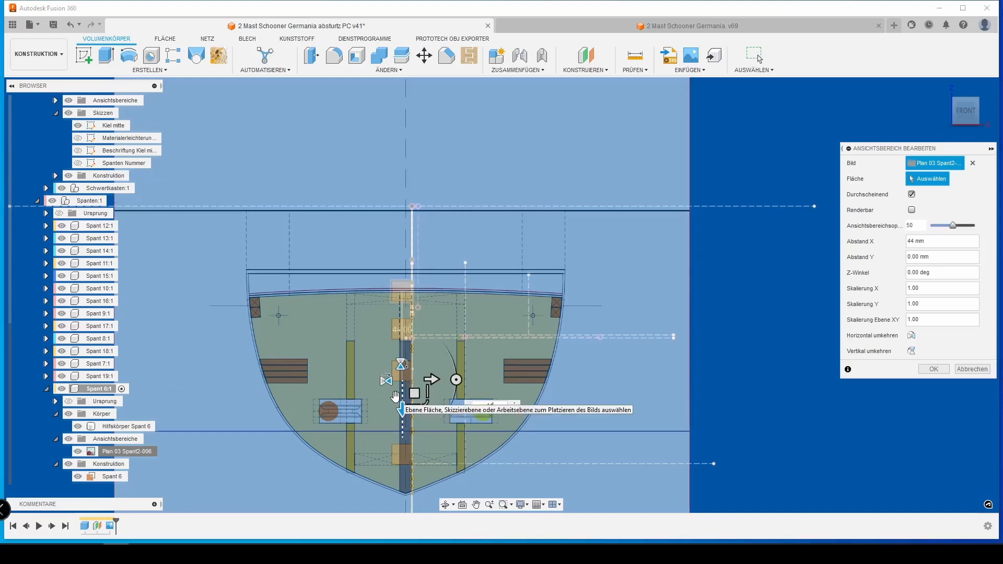
key("BackSpace")
type("2")
key("Tab")
type("3")
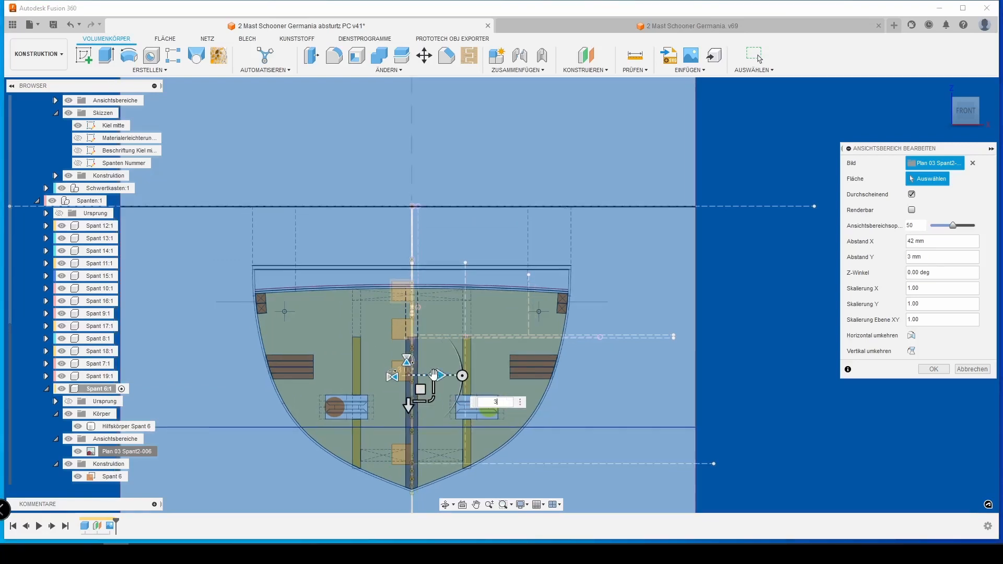
scroll(403, 363, "up", 5)
type(".15")
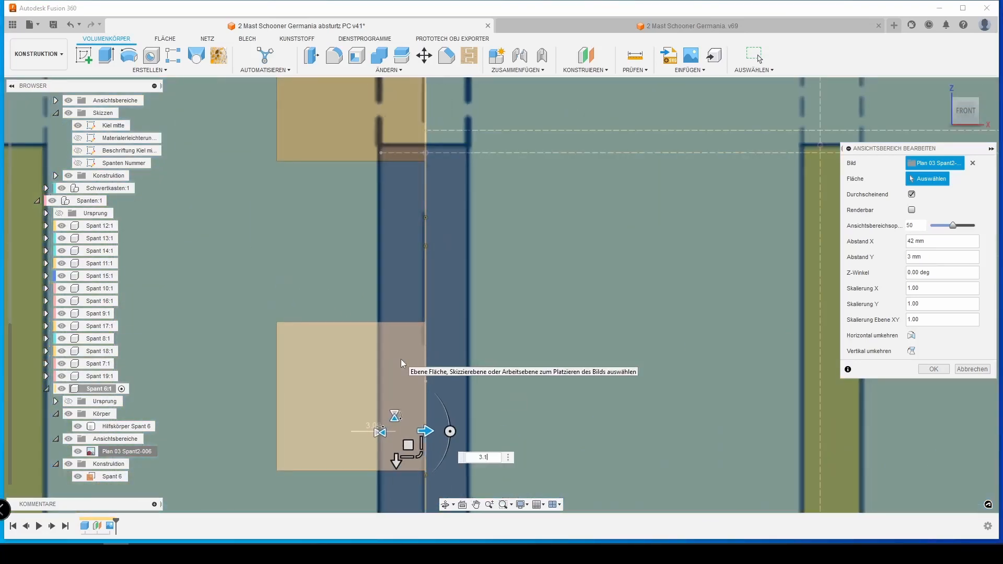
scroll(403, 369, "up", 3)
scroll(402, 370, "down", 8)
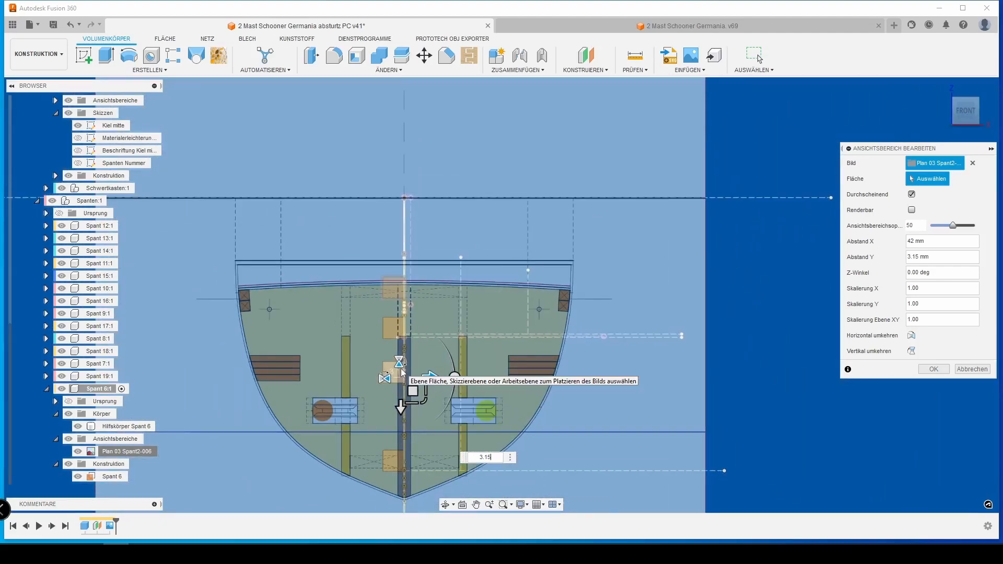
Shift the plan canvas by a further 1 mm in X, checking its keel tip against the Kiel mitte curve in an angled view
left_click(978, 111)
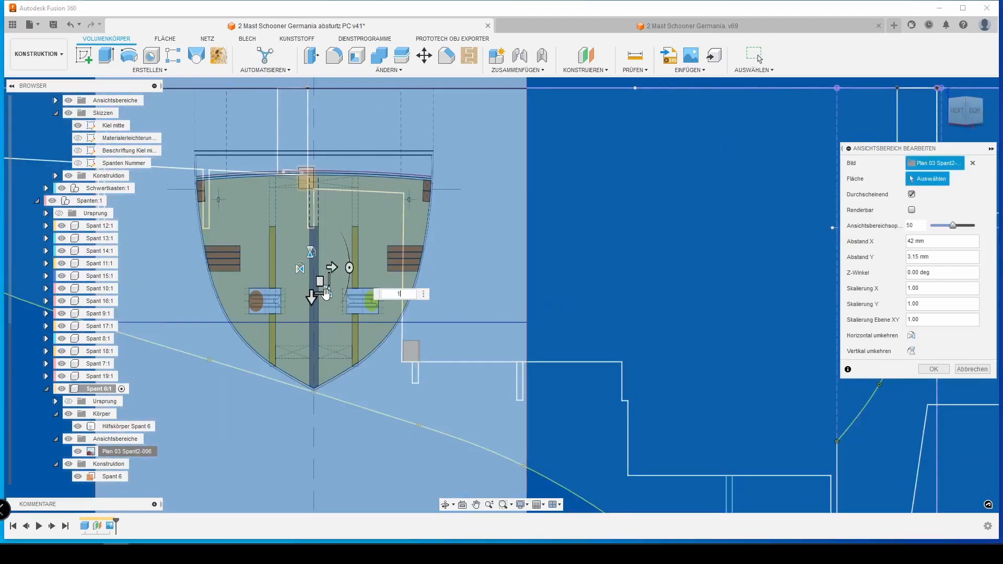
key("Return")
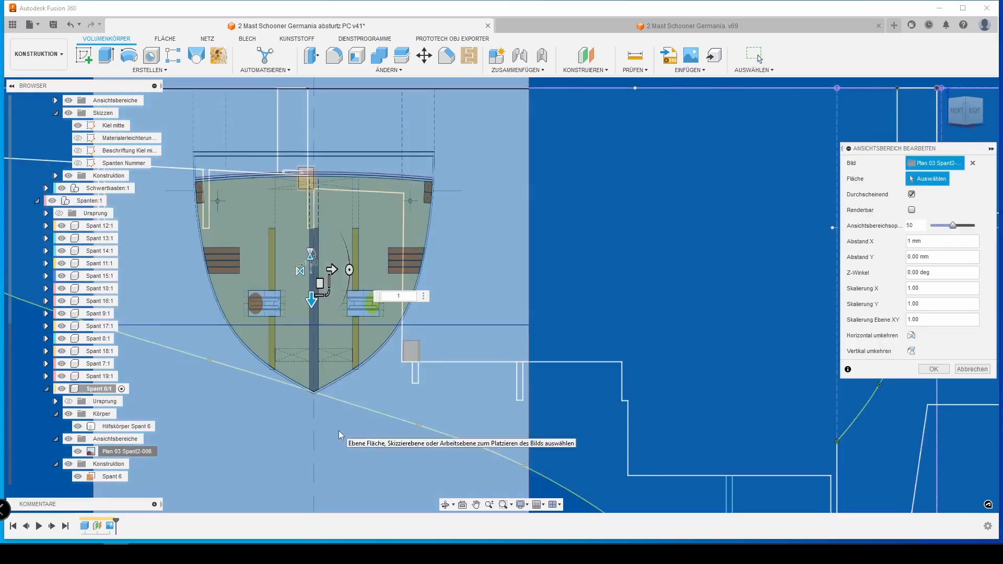
scroll(367, 373, "up", 3)
scroll(184, 460, "down", 2)
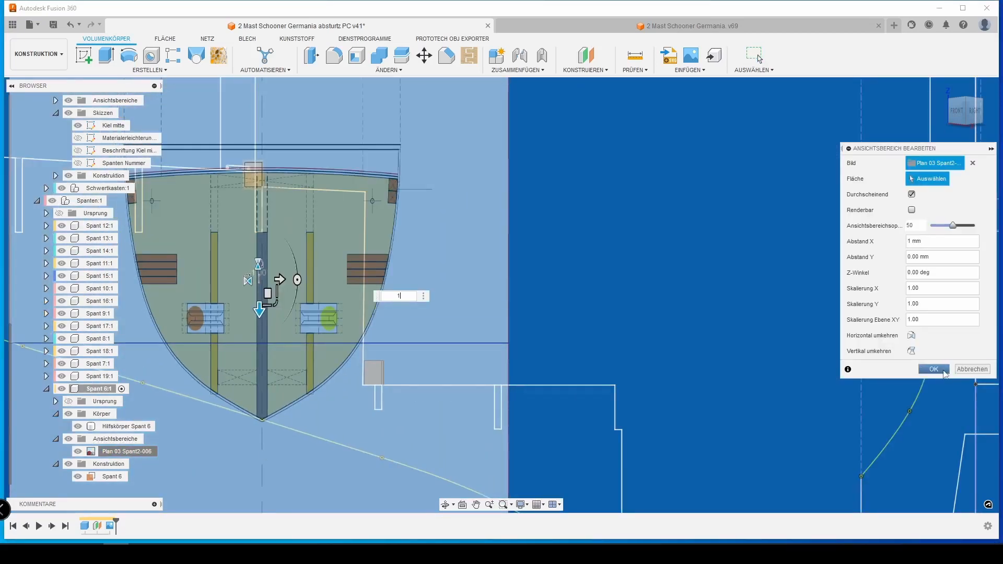
left_click(945, 372)
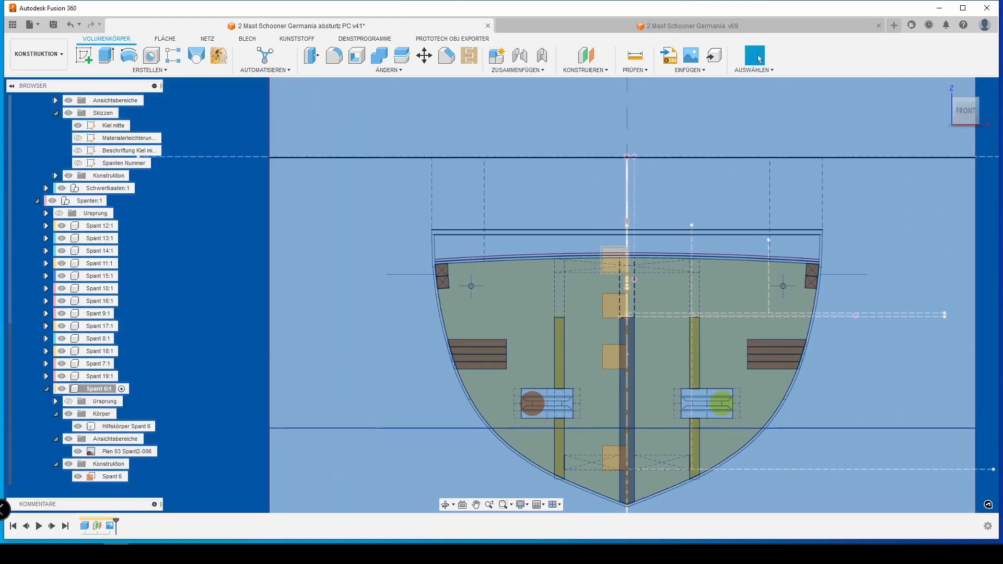
Create a new sketch on the Spant 6 construction plane and turn the view to see the Kiel mitte sketch obliquely
left_click(84, 56)
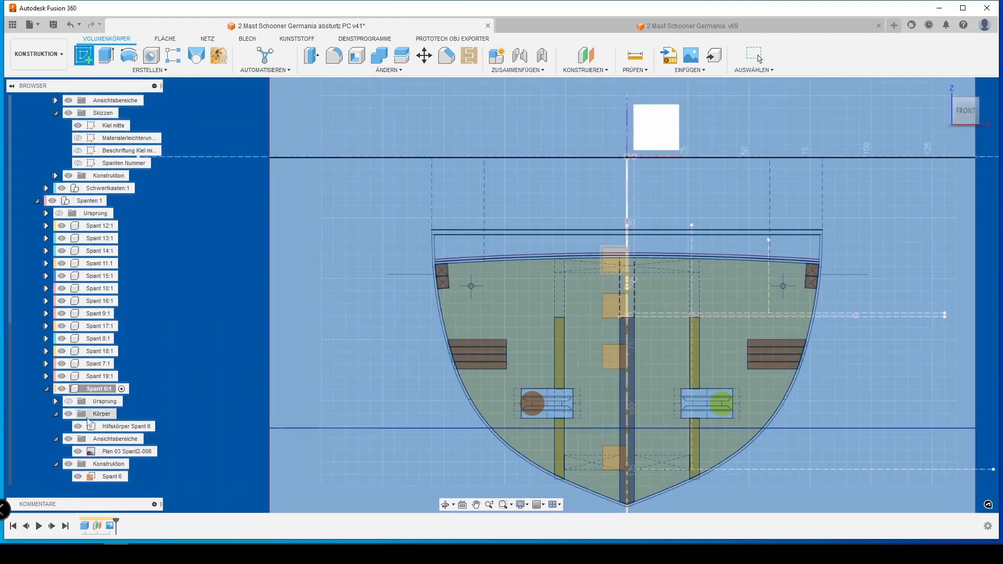
left_click(112, 477)
mouse_move(417, 365)
middle_mouse_down()
mouse_move(392, 293)
mouse_move(314, 231)
middle_mouse_up()
left_click_drag(958, 111, 952, 111)
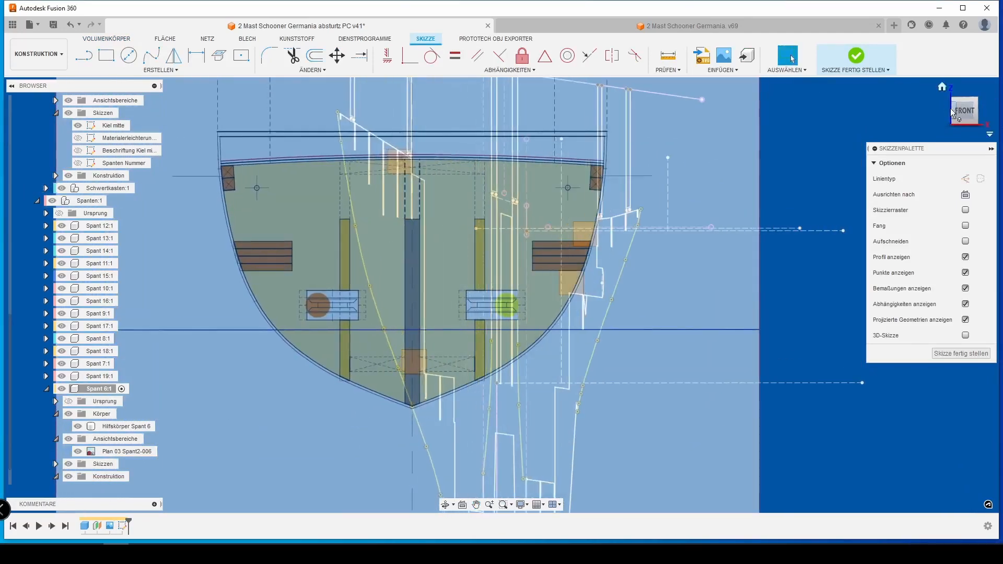
left_click(975, 112)
Intersect the bottom line of the Kiel mitte slot and the keel's lower curve with the sketch plane
left_click(224, 58)
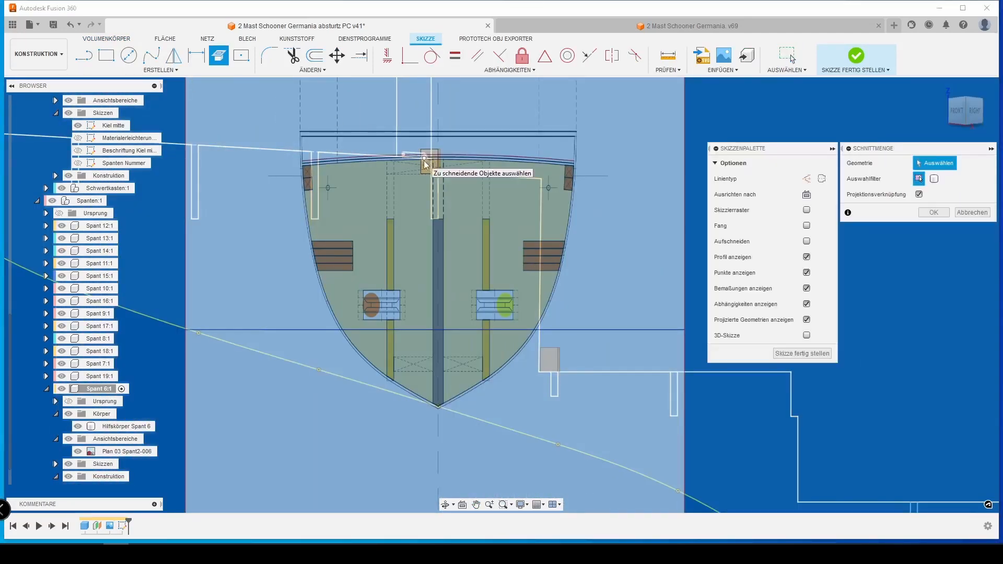
scroll(426, 222, "up", 2)
scroll(431, 210, "up", 3)
left_click(440, 220)
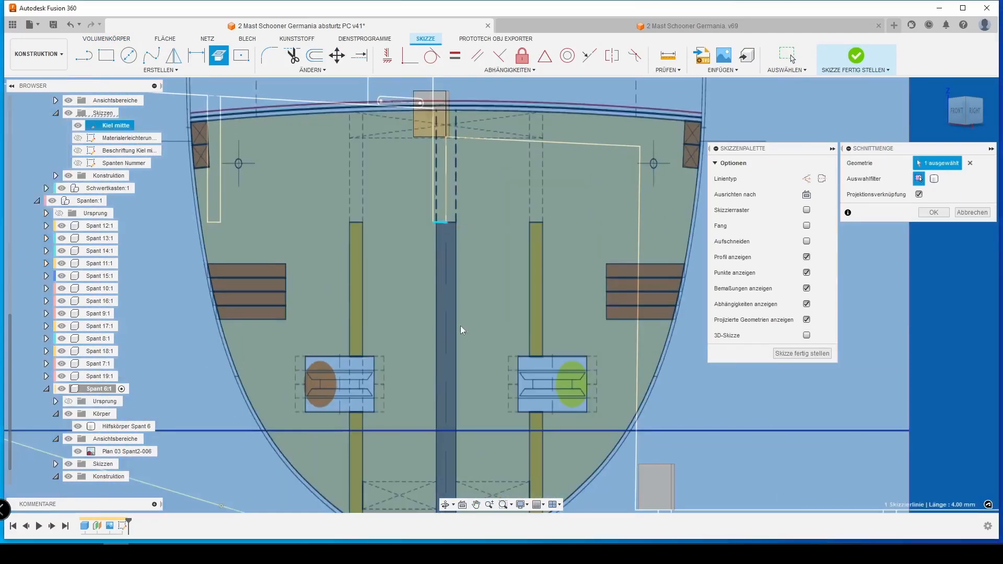
middle_click_drag(463, 332, 486, 215)
left_click(469, 461)
scroll(470, 449, "down", 4)
middle_click_drag(504, 325, 471, 396)
scroll(473, 395, "up", 1)
left_click(933, 212)
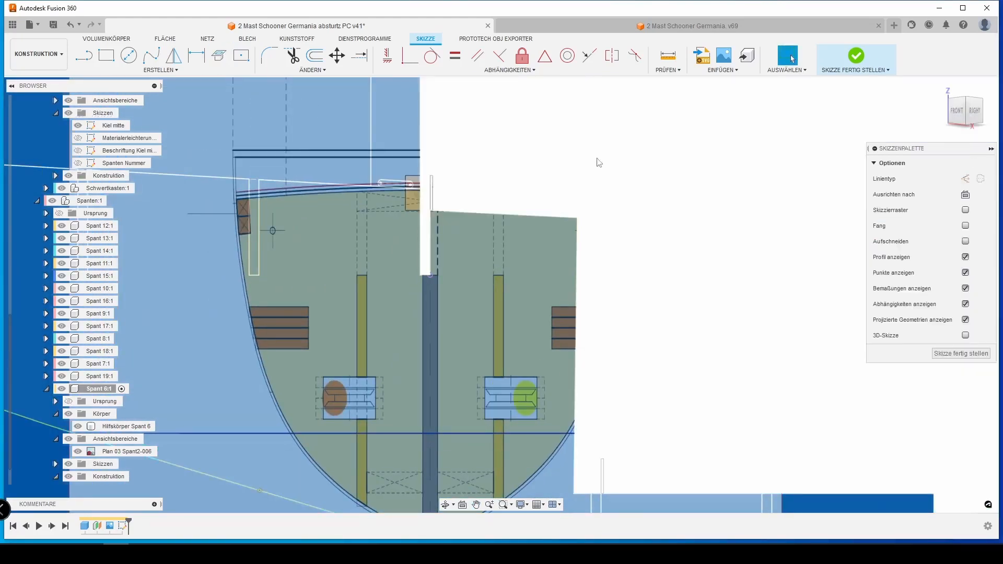
Project the Kiel mitte sketch point at the upper end of the keel slot into the frame sketch
key("p")
left_click(421, 190)
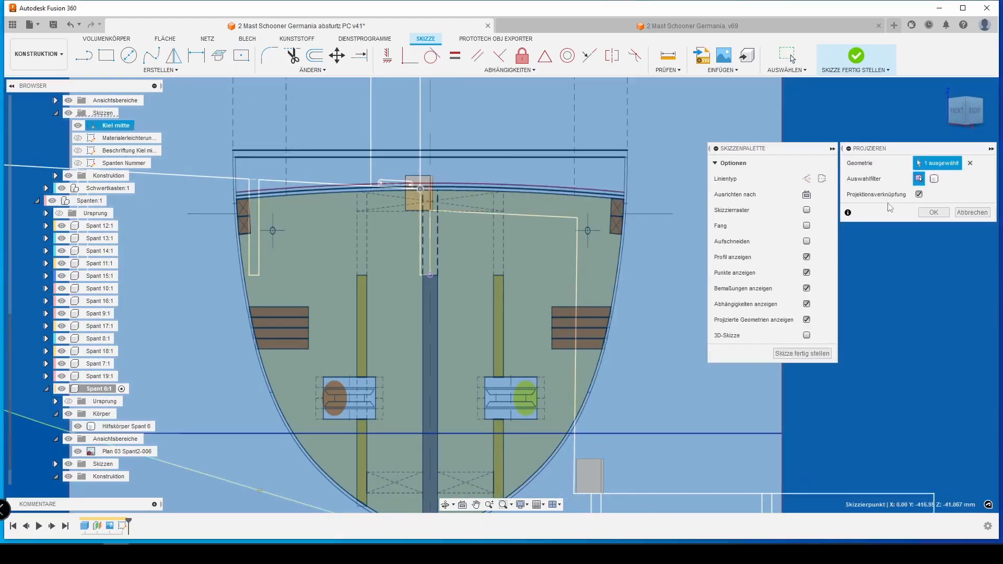
left_click(930, 214)
Draw a horizontal line from the intersected keel slot point to the right with a length of (6mm/2)+.1
left_click(434, 276)
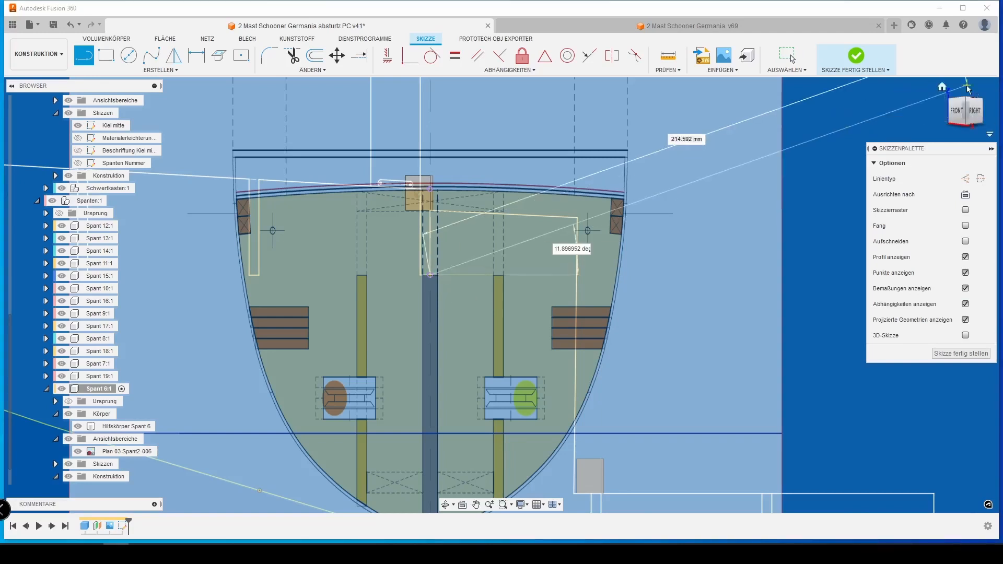
scroll(436, 287, "up", 2)
scroll(460, 282, "up", 3)
type("(")
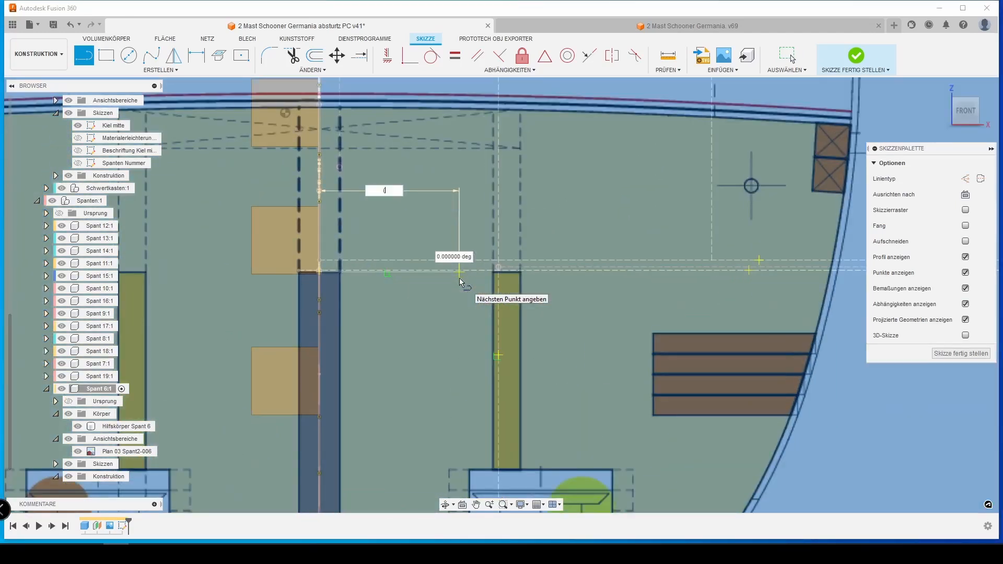
type("6mm/2)+.1")
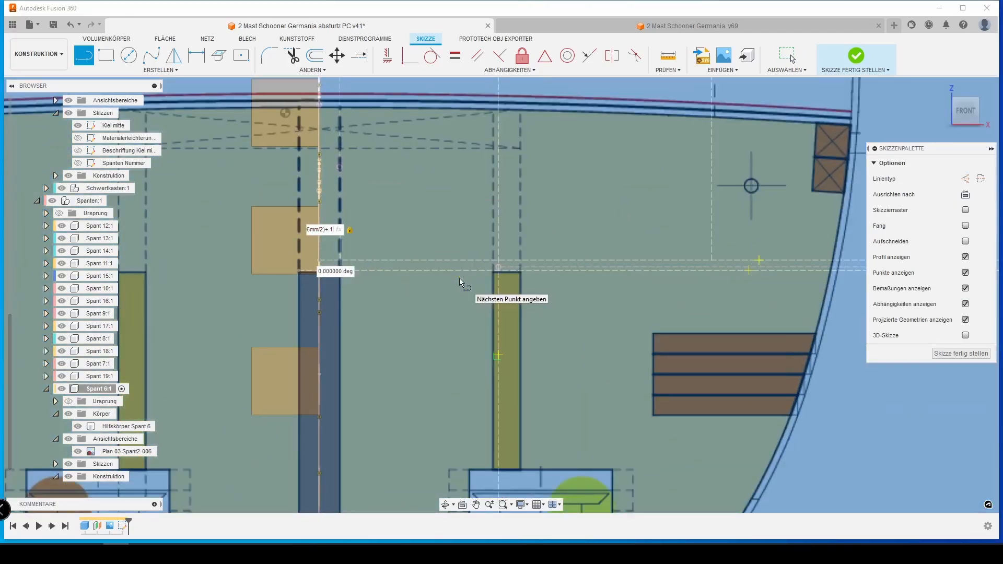
key("Return")
Continue with an 80 mm vertical line down along the keel strip, past the tip of the frame
scroll(435, 387, "down", 4)
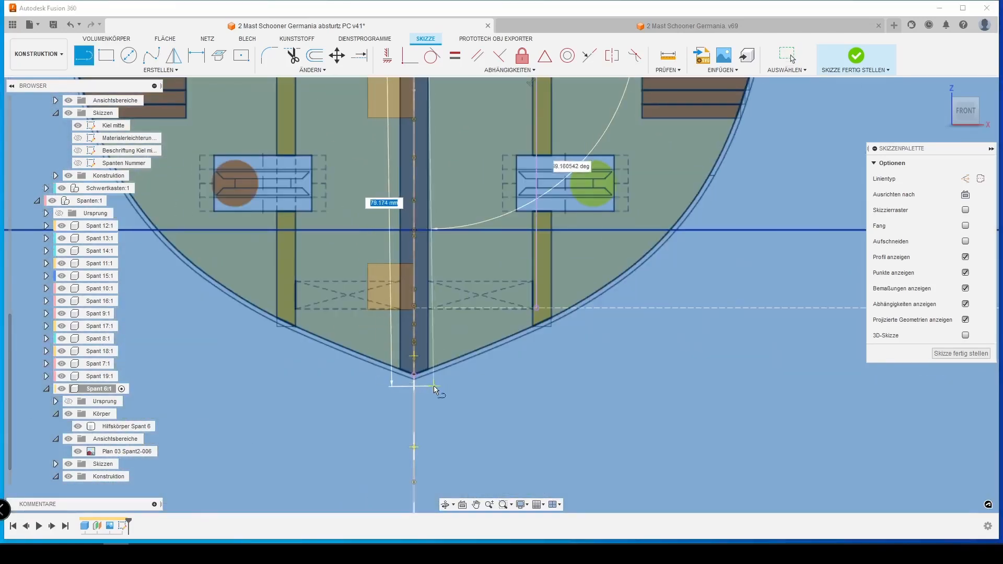
type("80")
key("Return")
middle_click_drag(451, 230, 358, 380)
scroll(481, 464, "down", 1)
middle_click_drag(482, 465, 497, 416)
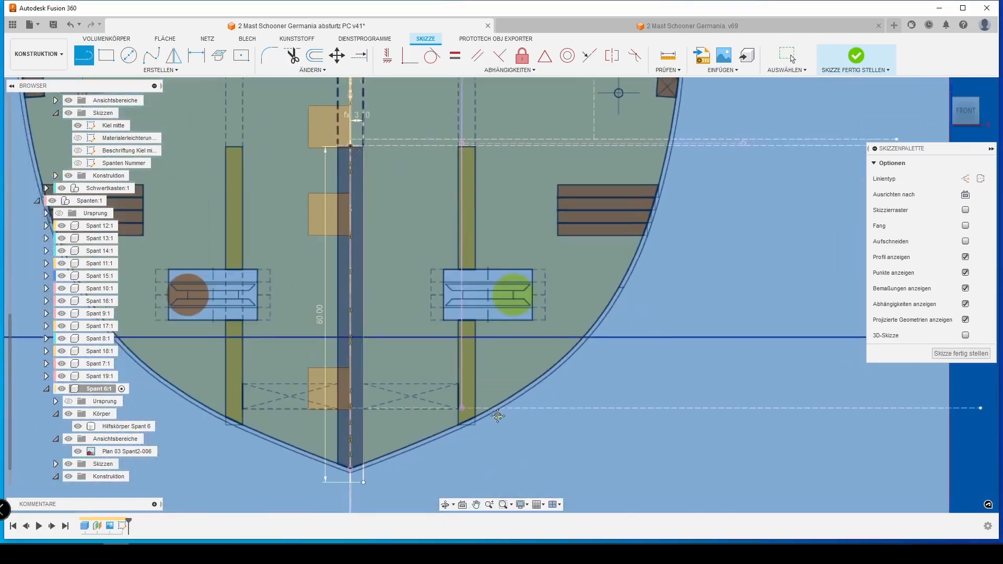
key("Escape")
Draw a vertical line about 72 mm long from the top of the right longitudinal strip down past the hull contour
scroll(460, 128, "up", 4)
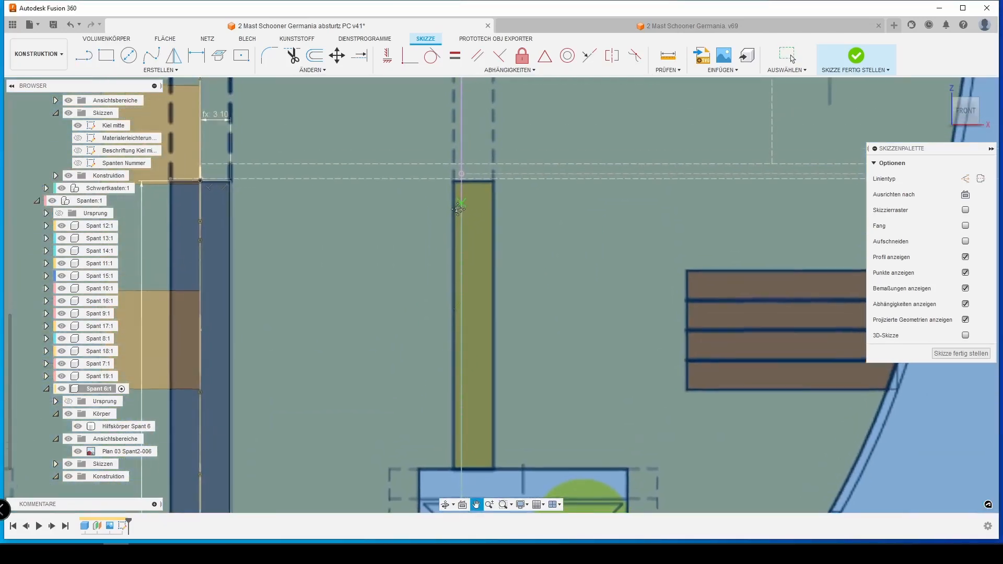
key("l")
left_click(464, 186)
middle_click_drag(454, 473, 494, 214)
middle_click_drag(493, 465, 512, 241)
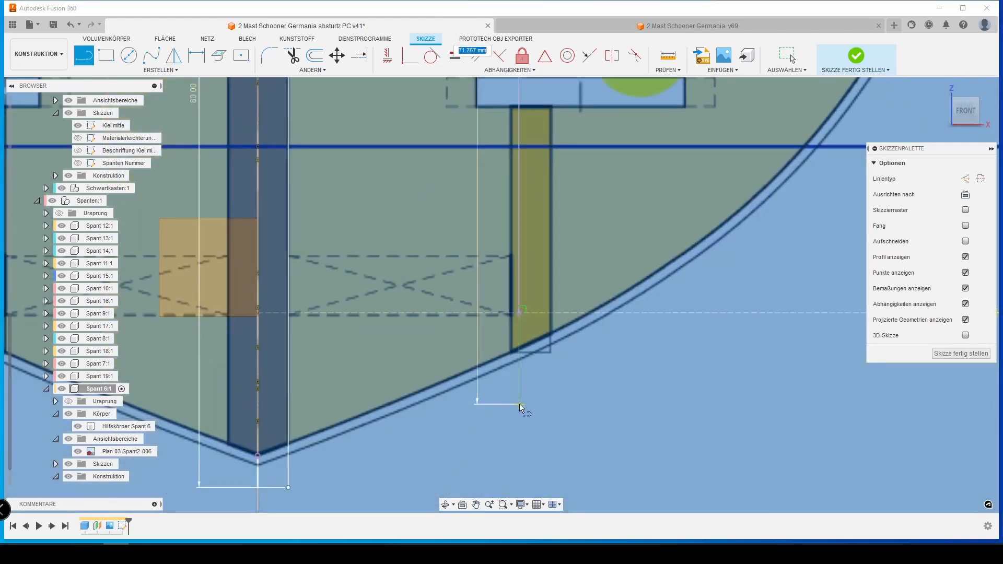
left_click(520, 404)
scroll(491, 404, "down", 5)
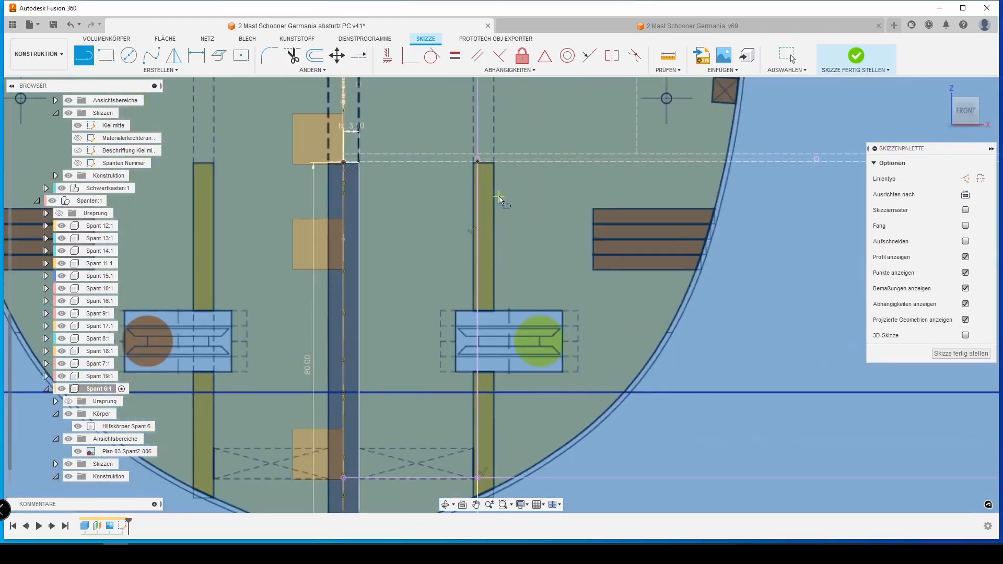
Add a horizontal line of length Material4mm across the right strip's top and a parallel vertical line down past the hull contour
scroll(408, 234, "up", 6)
type("m")
key("Down")
key("Down")
key("Return")
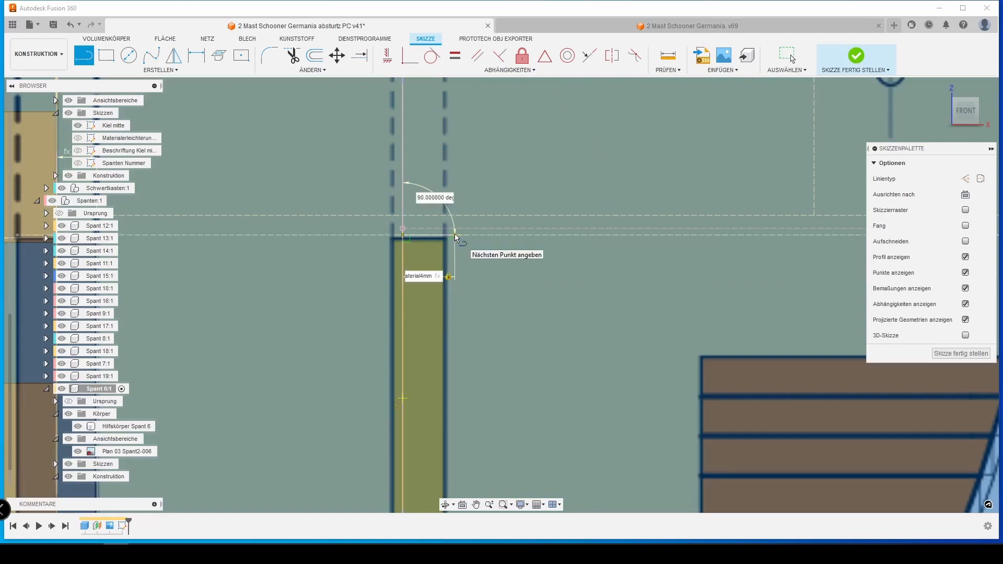
key("Return")
middle_click_drag(465, 365, 484, 265)
scroll(485, 268, "down", 5)
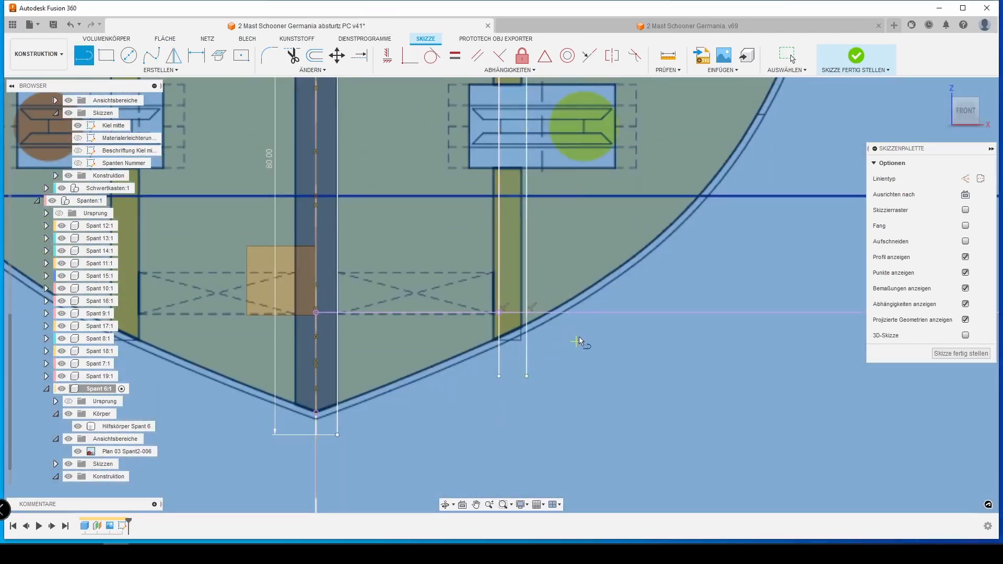
Draw a two-point rectangle 21.2 mm wide and 12.2 mm high over the light-blue cut-out on the right strip
middle_click_drag(580, 340, 524, 493)
left_click(179, 71)
mouse_move(131, 93)
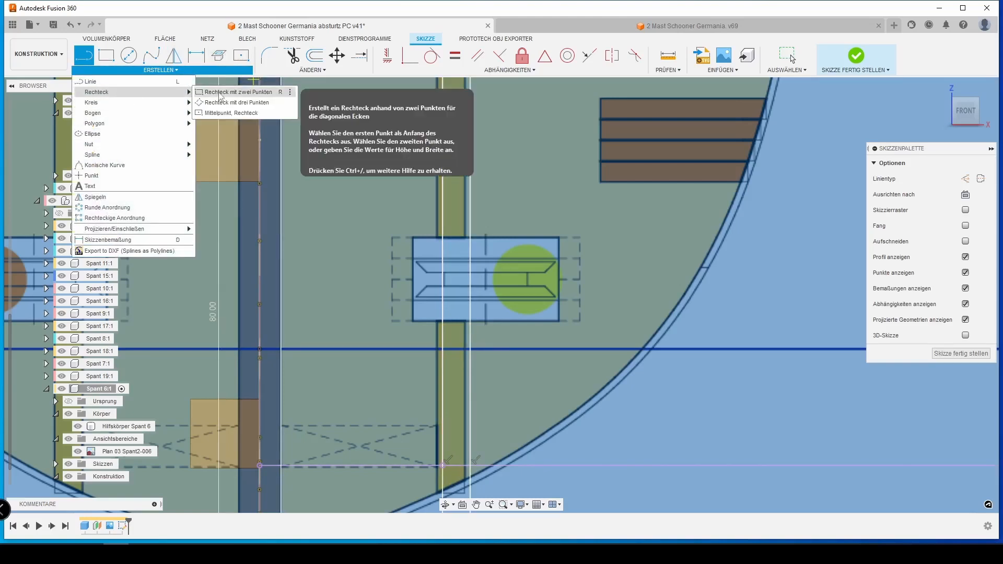
left_click(235, 94)
scroll(422, 243, "down", 1)
scroll(423, 243, "up", 2)
scroll(423, 243, "up", 2)
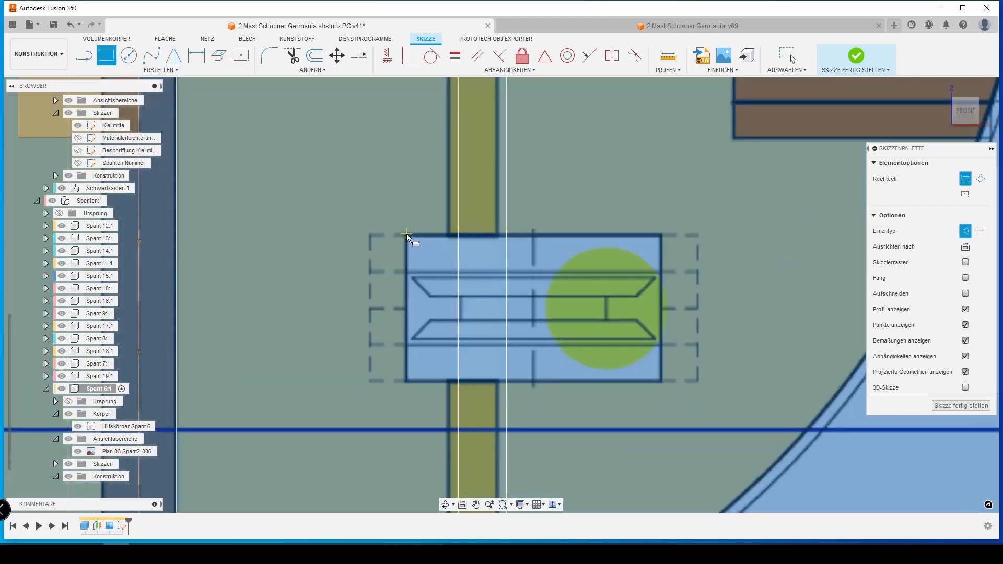
left_click(407, 236)
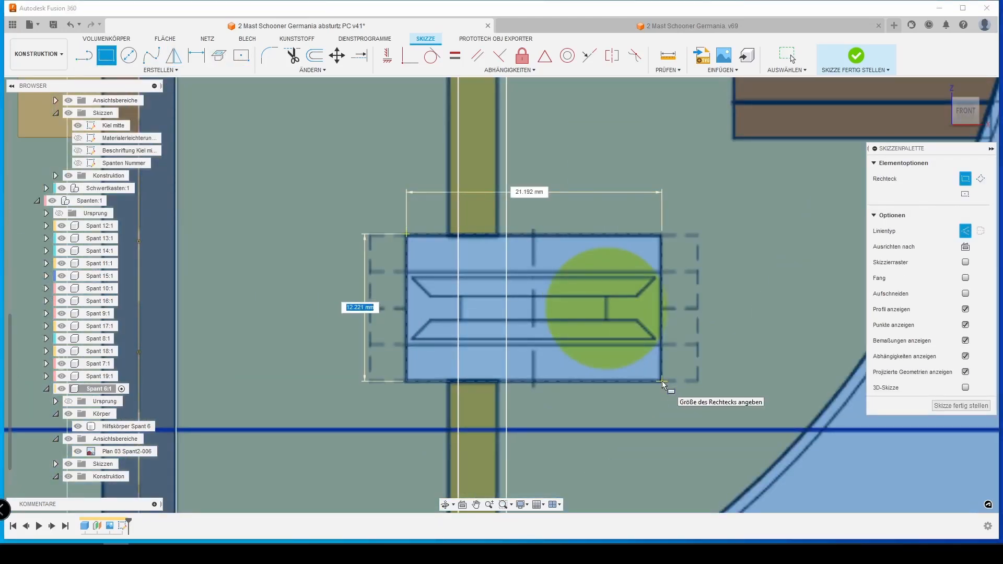
key("Tab")
type("21.2")
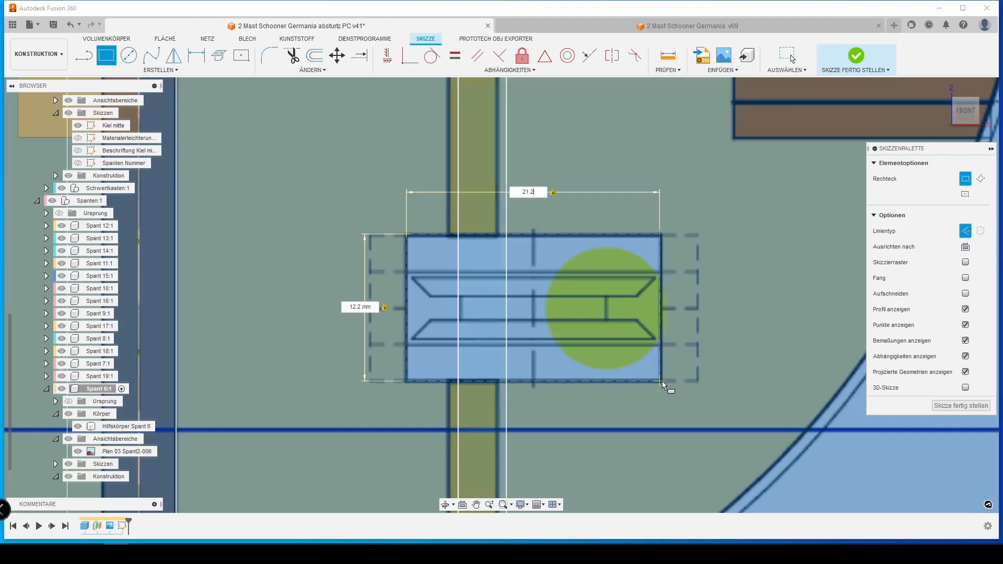
key("Return")
Draw a fit-point spline along the frame's upper edge from the centreline to the outer right corner
scroll(557, 283, "down", 3)
scroll(557, 282, "down", 3)
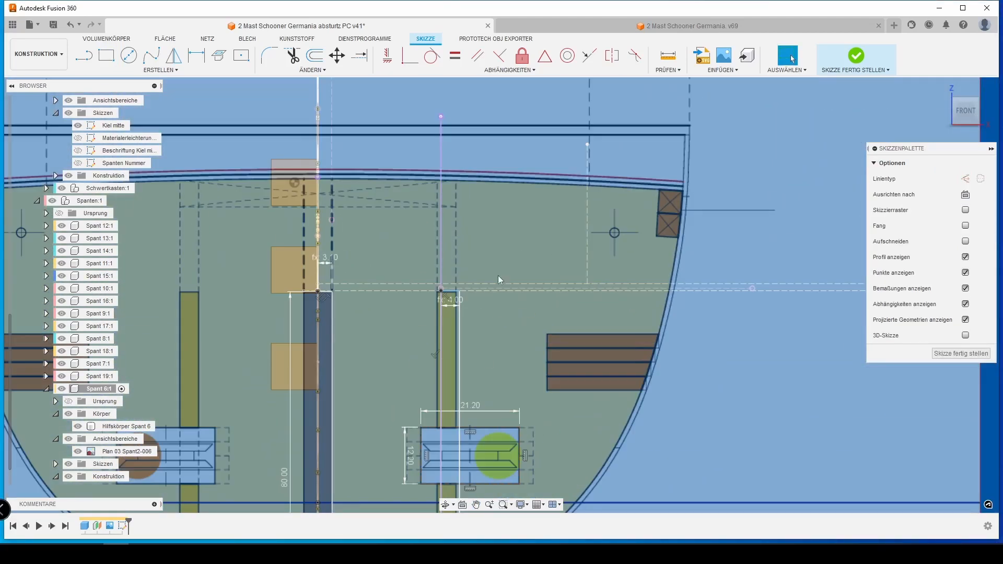
mouse_move(499, 276)
middle_mouse_down()
mouse_move(532, 103)
mouse_move(534, 222)
mouse_move(486, 365)
mouse_move(522, 287)
middle_mouse_up()
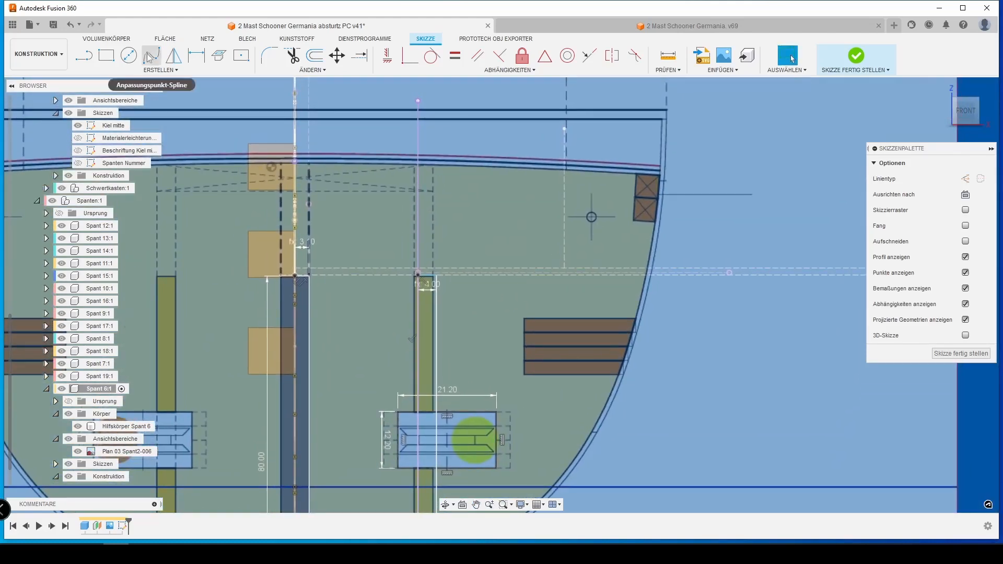
left_click(150, 55)
scroll(356, 241, "up", 4)
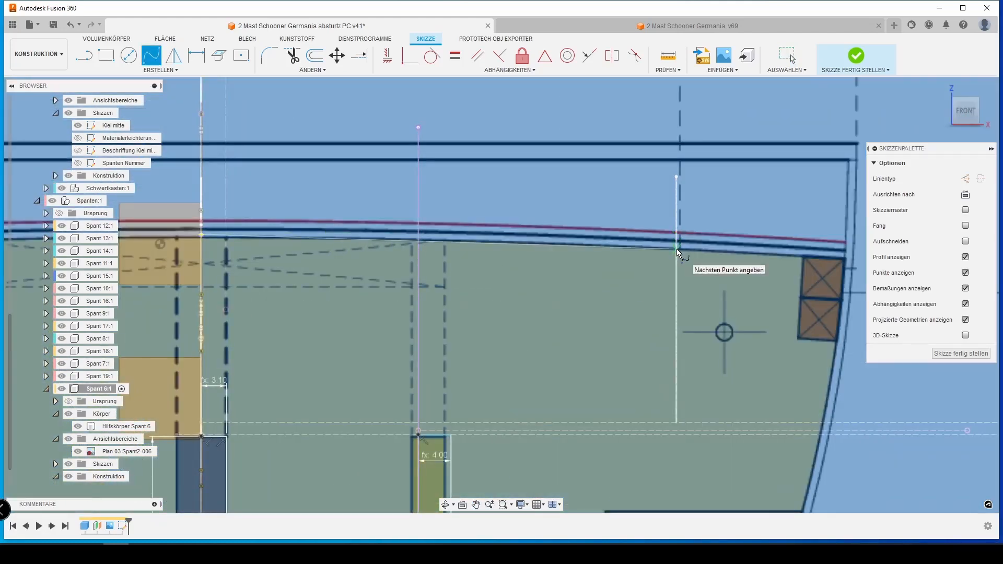
left_click(676, 249)
middle_click_drag(846, 260, 553, 255)
scroll(552, 254, "up", 4)
left_click(561, 258)
left_click(560, 284)
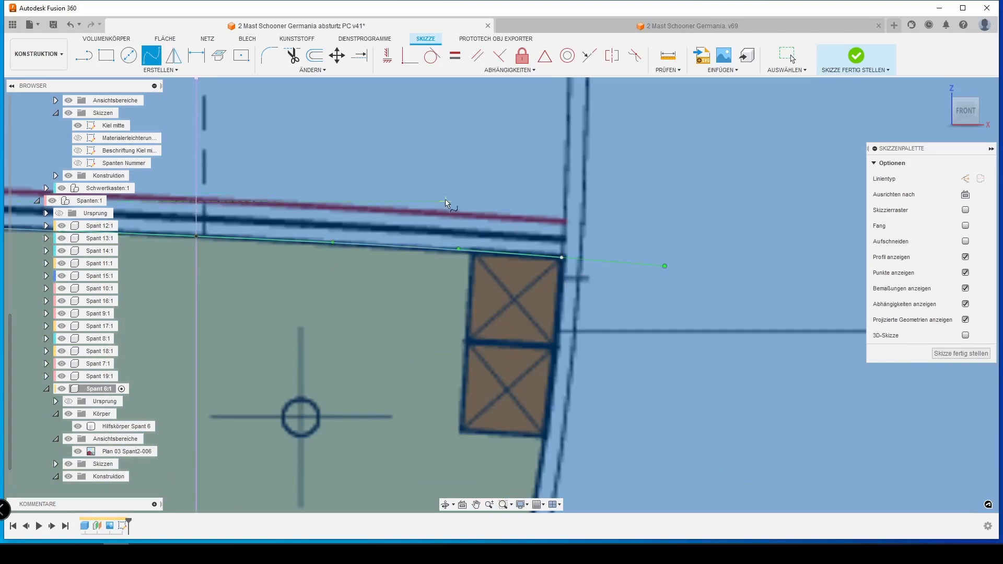
scroll(660, 222, "down", 5)
key("Escape")
Make the upper-edge spline's tangent handle at the centreline horizontal and fix the spline in place
scroll(665, 258, "down", 3)
scroll(341, 244, "up", 2)
left_click(441, 266)
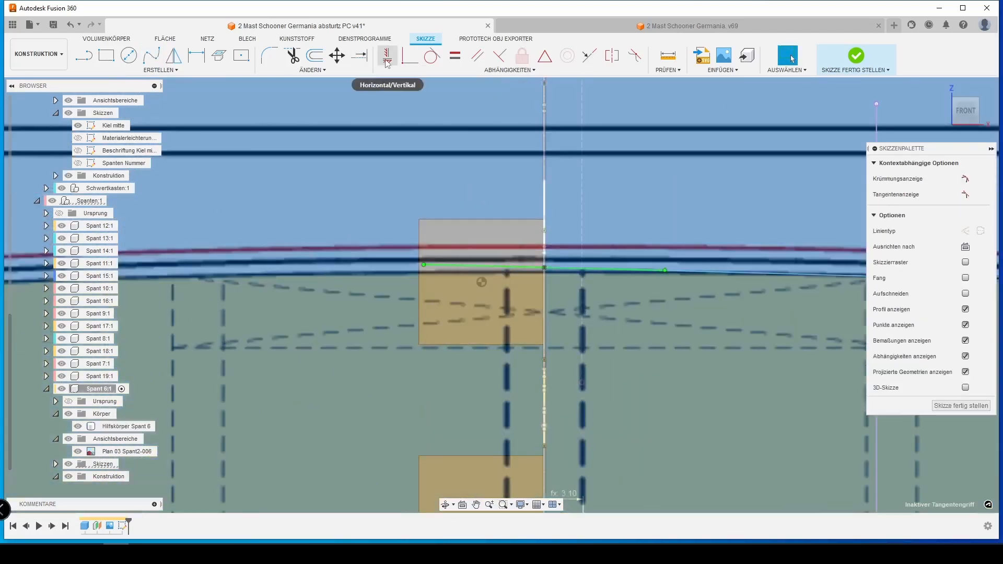
left_click(387, 56)
middle_click_drag(679, 219, 362, 188)
left_click(522, 56)
left_click(494, 241)
Trace the inner hull contour with a fit-point spline from the keel tip upward past the dark-blue horizontal line on the right half
scroll(494, 240, "down", 3)
middle_click_drag(524, 215, 362, 239)
scroll(362, 237, "down", 1)
middle_click_drag(431, 443, 540, 105)
left_click(152, 56)
left_click(333, 463)
scroll(405, 434, "up", 5)
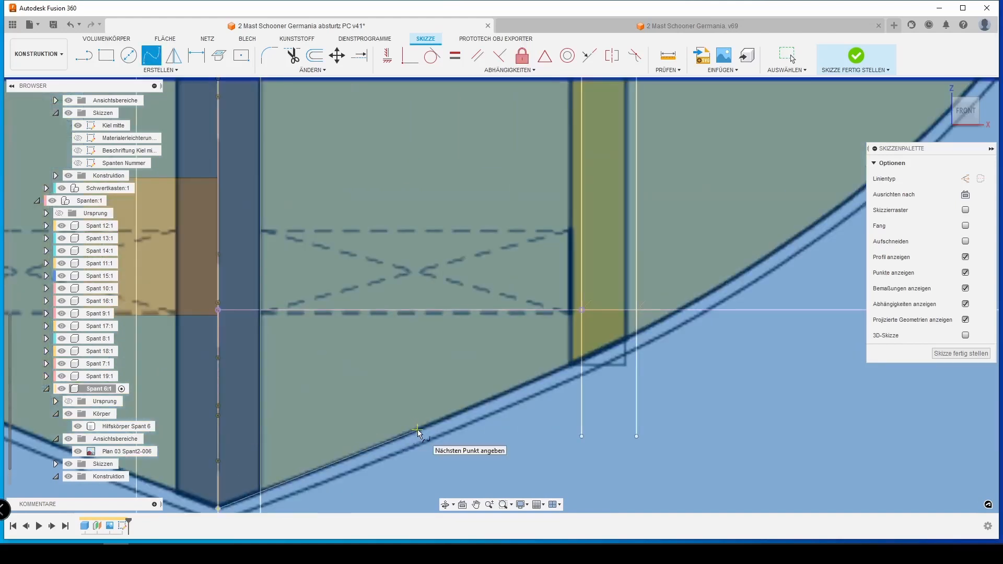
middle_click_drag(653, 324, 257, 485)
left_click(444, 365)
middle_click_drag(444, 365, 345, 483)
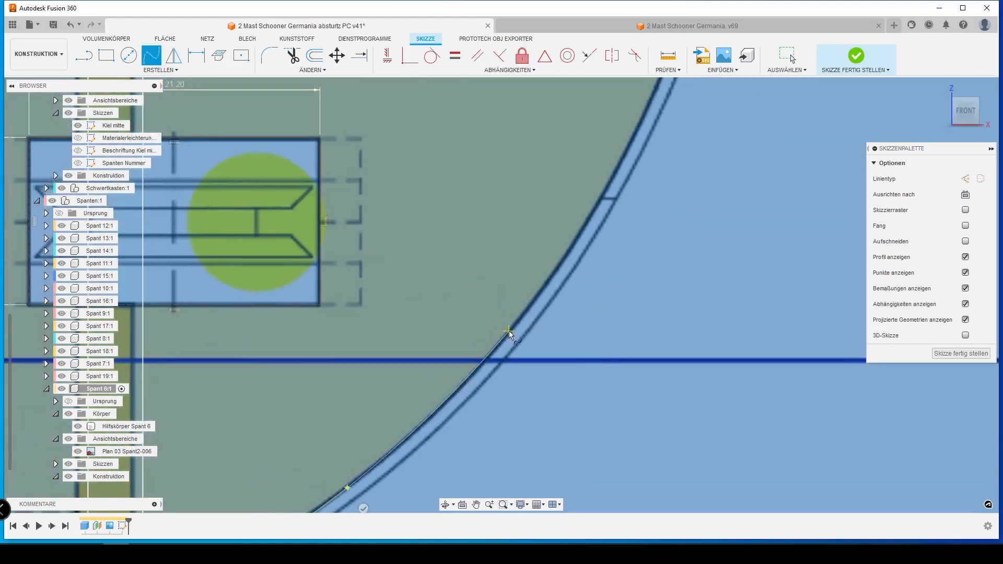
left_click(509, 331)
middle_click_drag(509, 331, 379, 510)
middle_click_drag(524, 275, 482, 410)
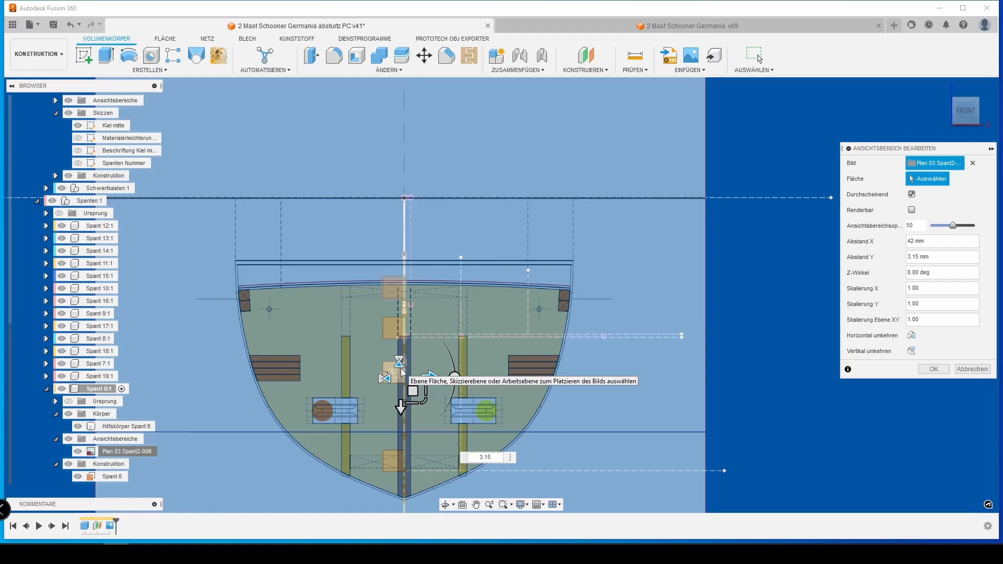
Scale the Spant 6 plan canvas in its XY plane by 1.01 while viewing it against the keel
left_click(980, 112)
middle_click_drag(374, 354, 934, 244)
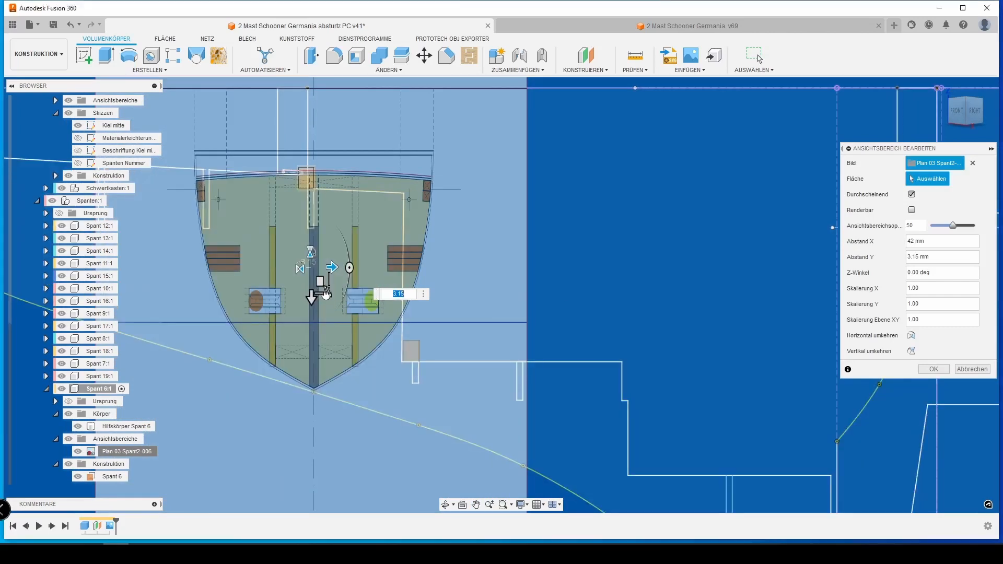
left_click(325, 293)
type("1.01")
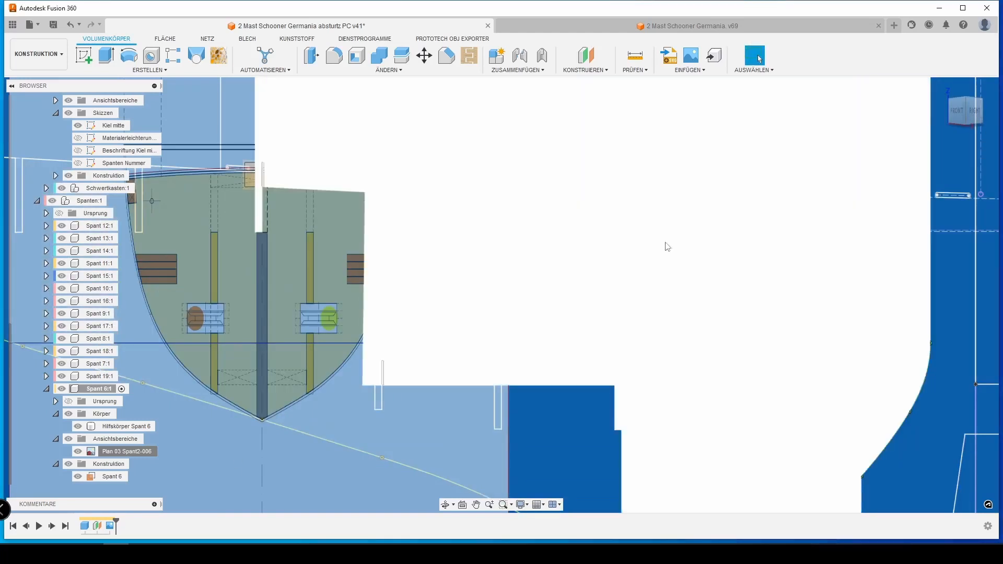
Create a sketch on the Spant 6 plane and intersect it with the keel slot's bottom edge from the Kiel mitte sketch
left_click(957, 111)
middle_click_drag(733, 290, 578, 375)
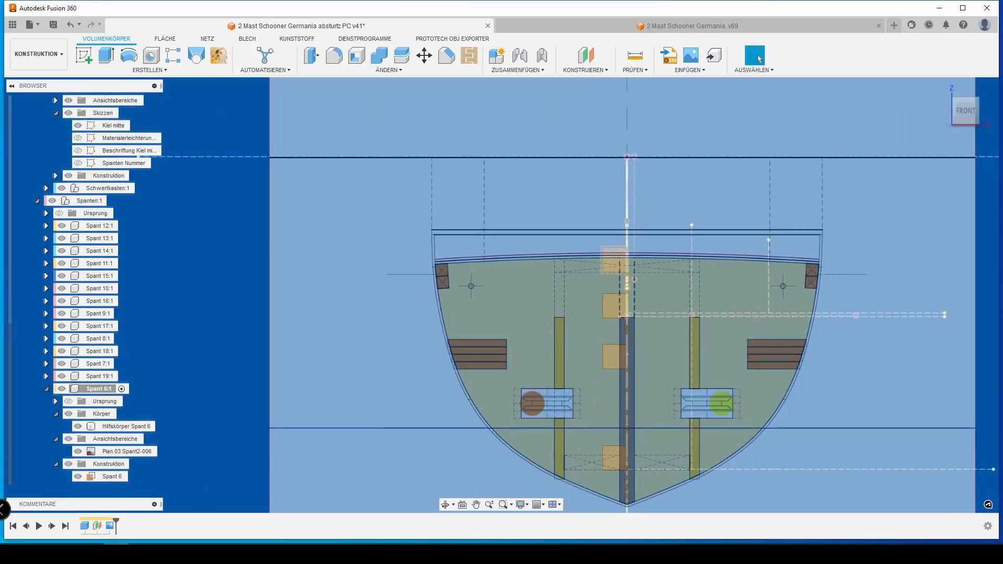
left_click(91, 51)
left_click(111, 476)
middle_click_drag(415, 365, 313, 234)
left_click_drag(960, 111, 949, 110)
left_click(977, 111)
left_click(219, 56)
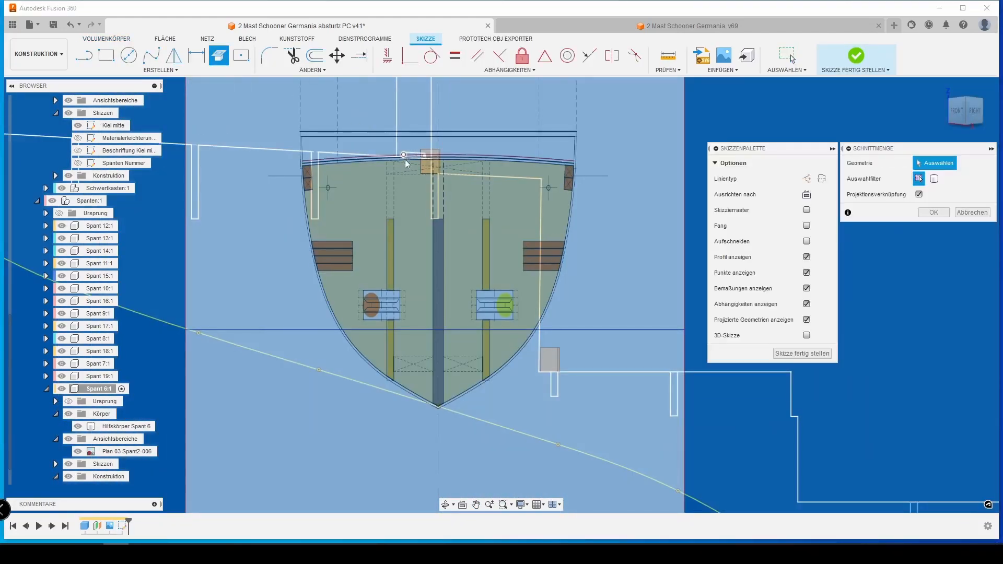
scroll(432, 222, "up", 2)
scroll(440, 213, "up", 2)
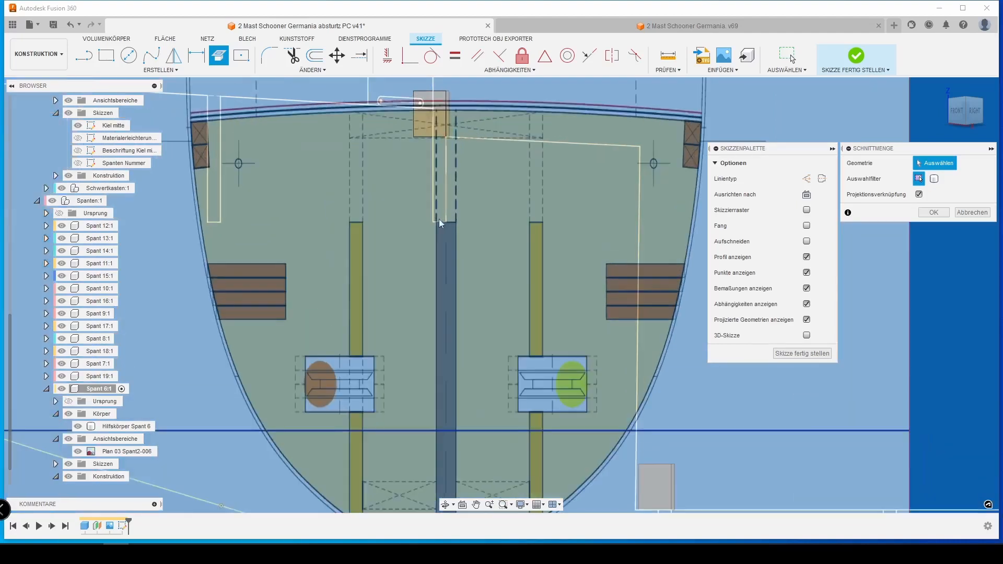
left_click(438, 221)
middle_click_drag(438, 388, 458, 289)
Project the Kiel mitte sketch point at the keel slot's upper corner into the frame sketch
key("p")
middle_click_drag(481, 393, 431, 432)
scroll(430, 431, "down", 2)
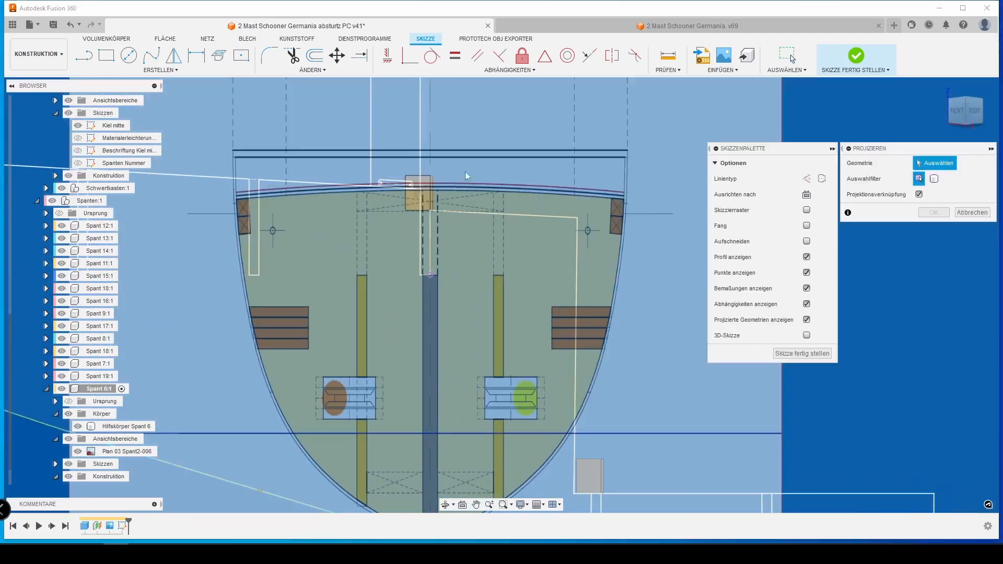
left_click(420, 189)
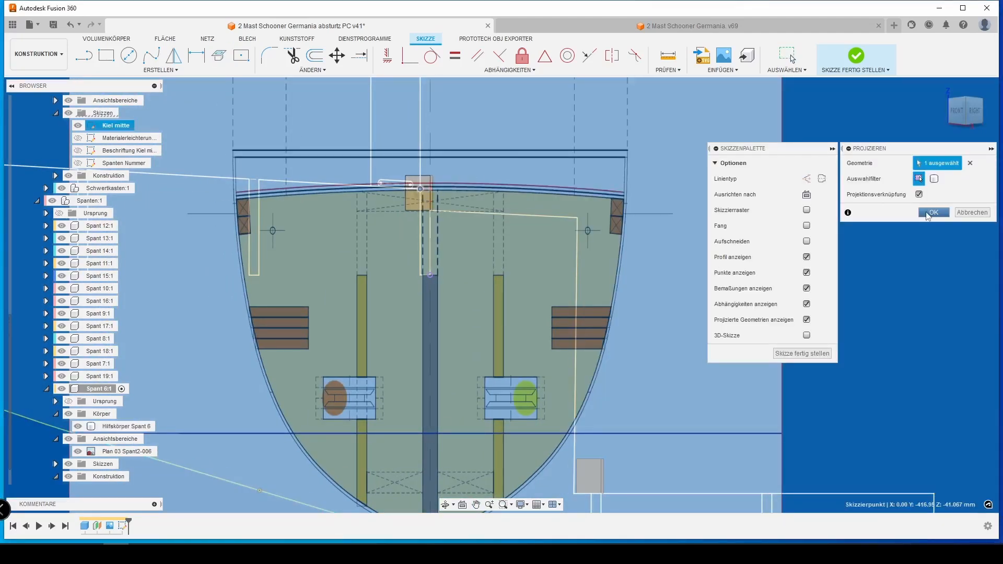
left_click(933, 213)
Draw a horizontal line of length (Material6mm/2)+.1 from the intersected slot-bottom point to the right
key("l")
left_click(430, 274)
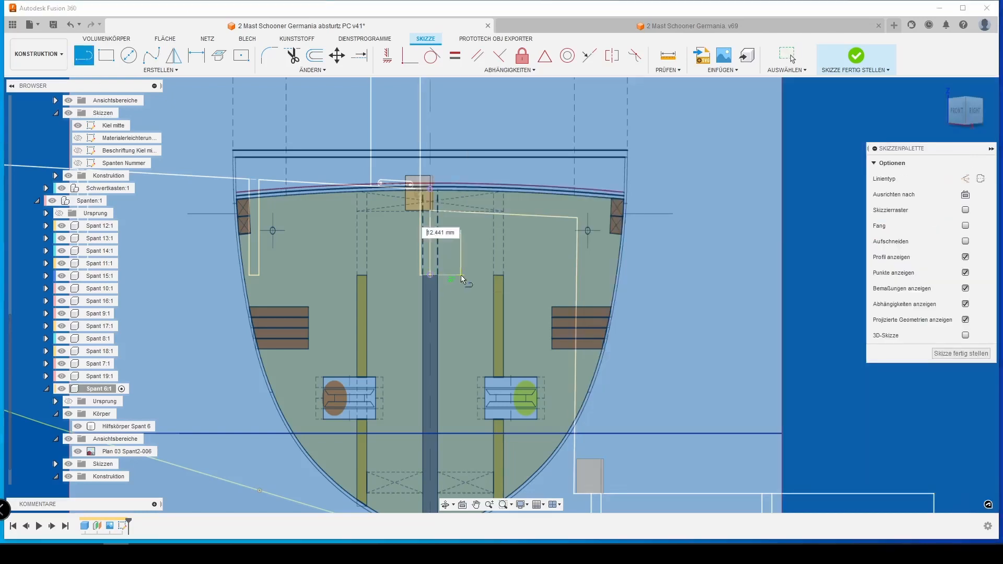
scroll(460, 278, "up", 5)
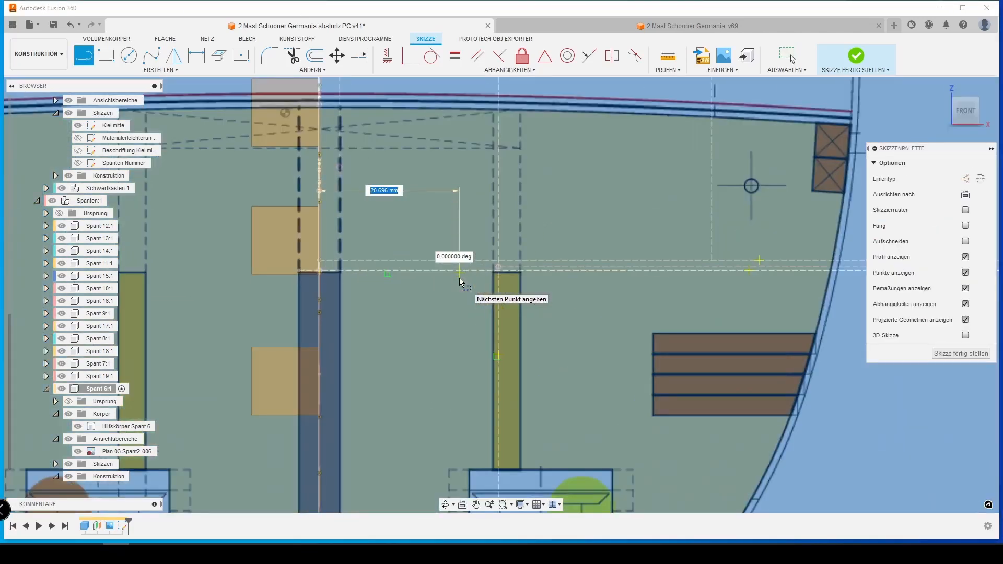
type("material6mm/2)+.1")
key("Return")
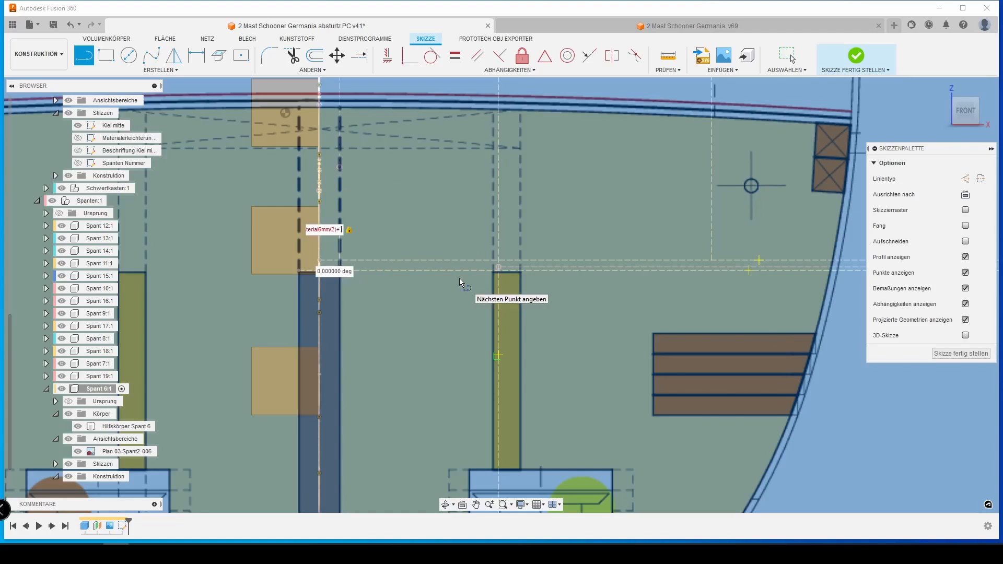
Draw an 80 mm vertical line down the keel strip's right edge from the end of the horizontal line
key("l")
left_click(340, 271)
scroll(339, 360, "down", 3)
middle_click_drag(334, 486, 409, 324)
type("80")
key("Return")
Draw a vertical line from the top of the right longitudinal strip down past the hull contour
middle_click_drag(461, 164, 365, 314)
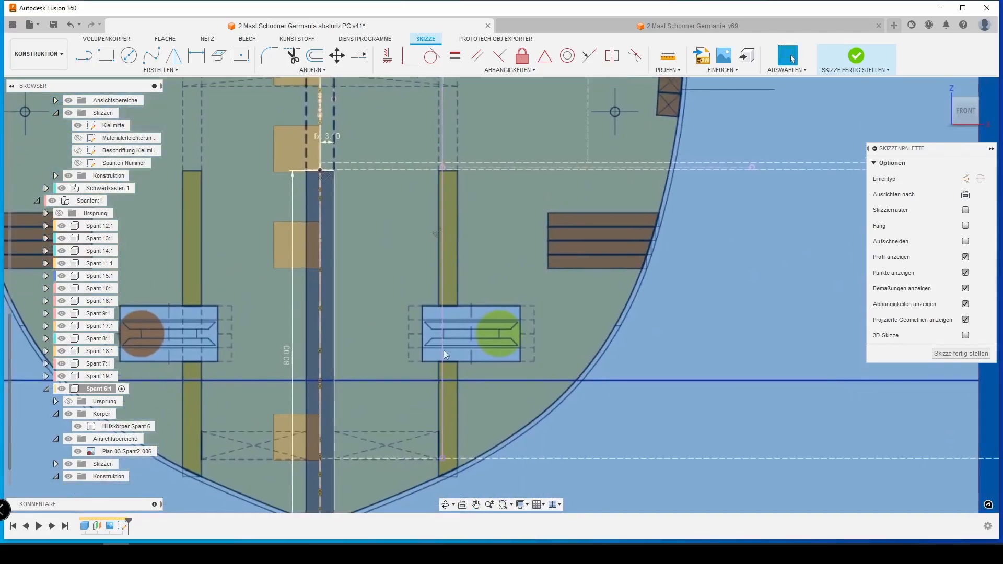
key("l")
middle_click_drag(442, 461, 458, 407)
scroll(457, 112, "up", 3)
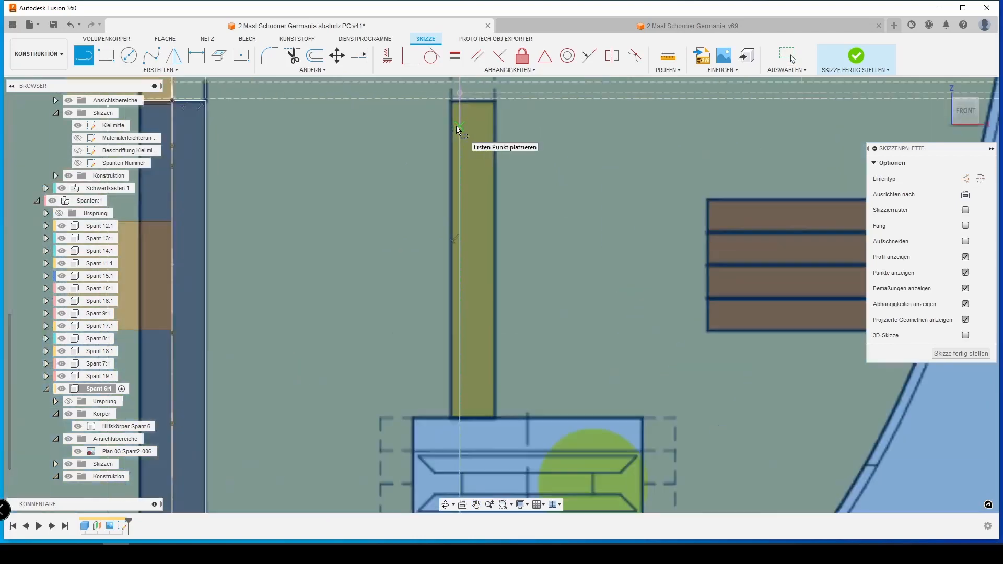
middle_click_drag(456, 126, 462, 192)
left_click(462, 183)
middle_click_drag(451, 486, 508, 121)
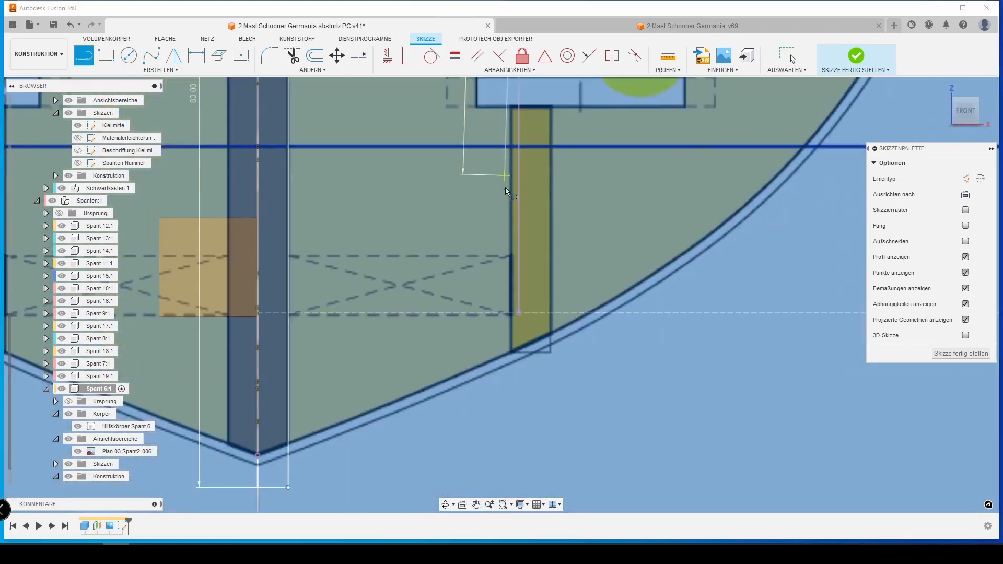
left_click(521, 403)
left_click(495, 405)
Draw a horizontal line of length Material4mm across the top of the right longitudinal strip and finish the sketch
scroll(490, 304, "down", 5)
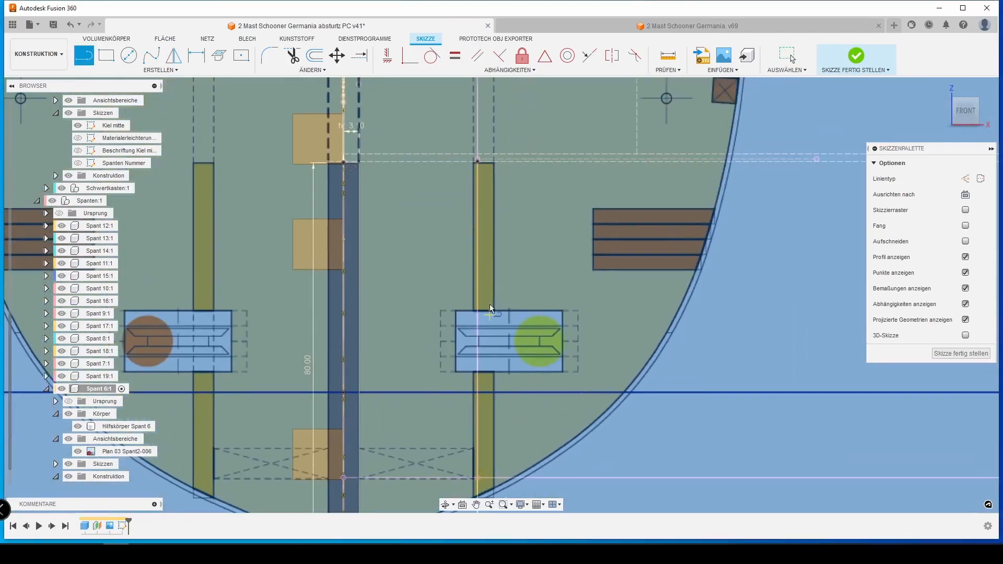
scroll(444, 282, "up", 8)
left_click(403, 230)
type("m")
key("Down")
key("Down")
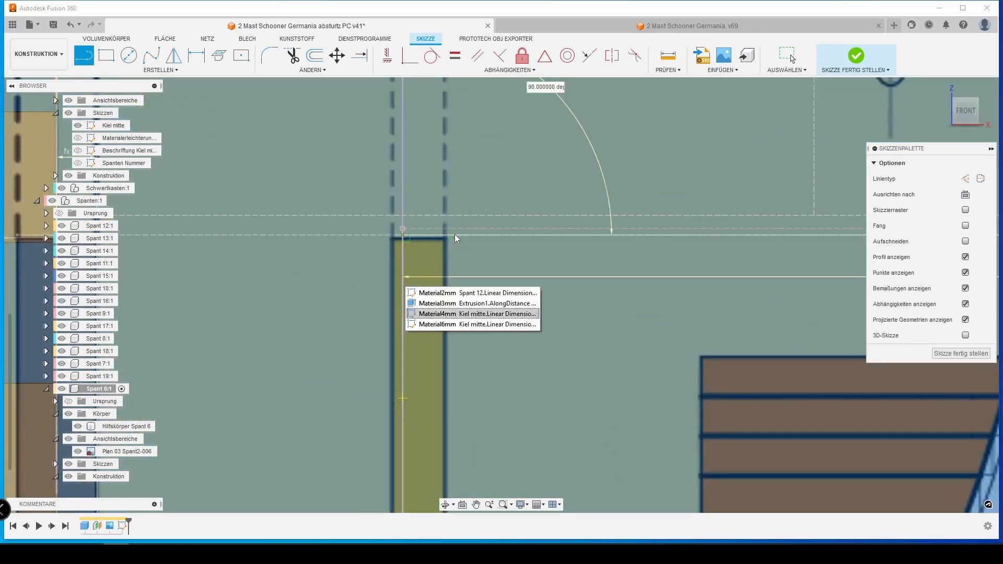
key("Return")
key("Return")
middle_click_drag(450, 497, 468, 358)
scroll(543, 286, "down", 10)
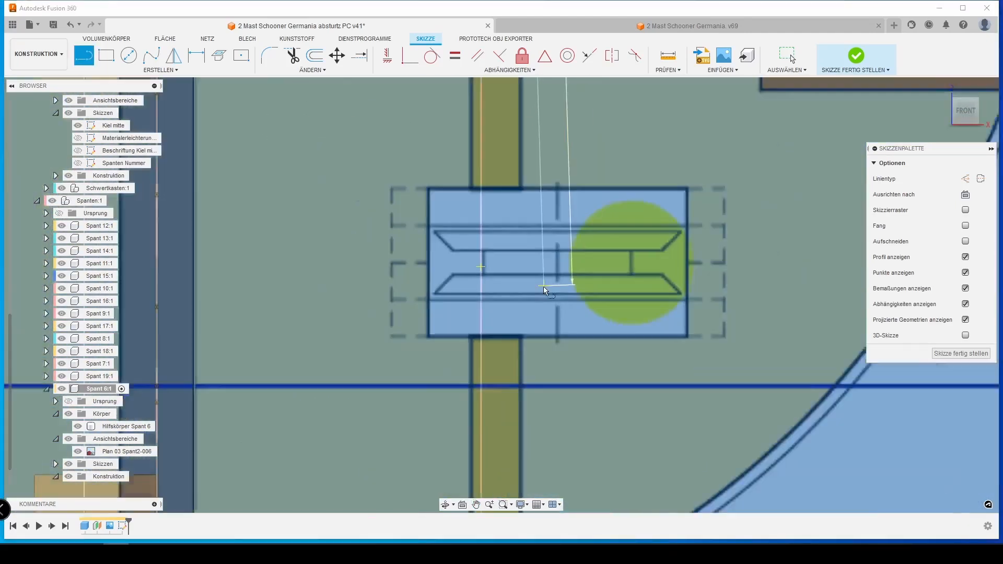
left_click(856, 54)
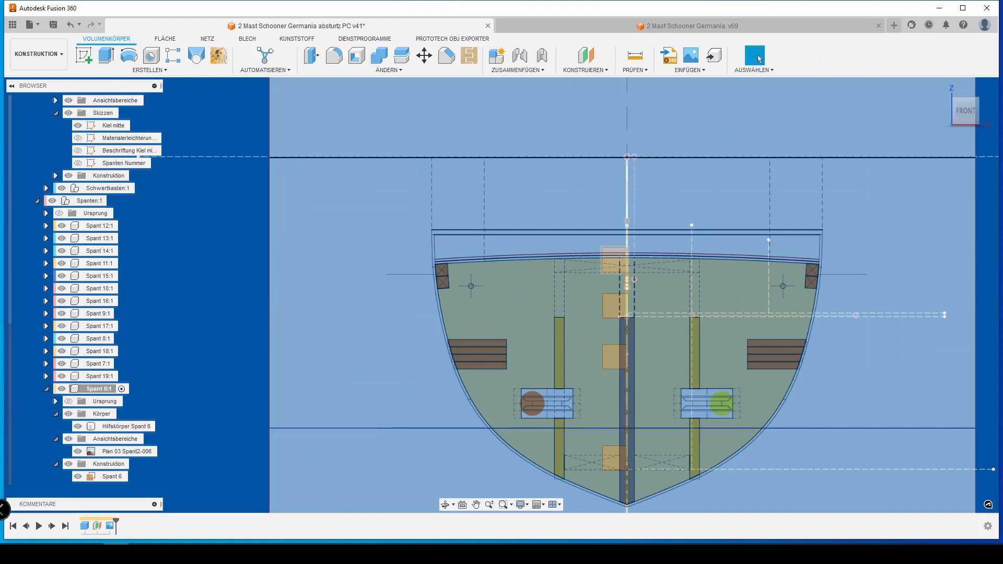
Create a sketch on the Spant 6 plane and intersect it with the keel slot's bottom edge and the keel's lower curve
left_click(83, 55)
left_click(119, 476)
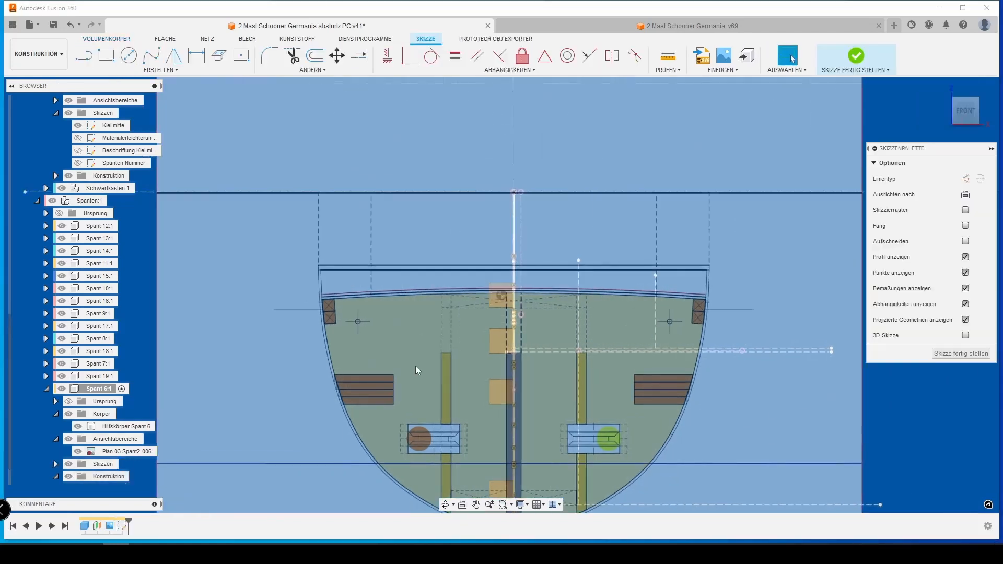
left_click(977, 111)
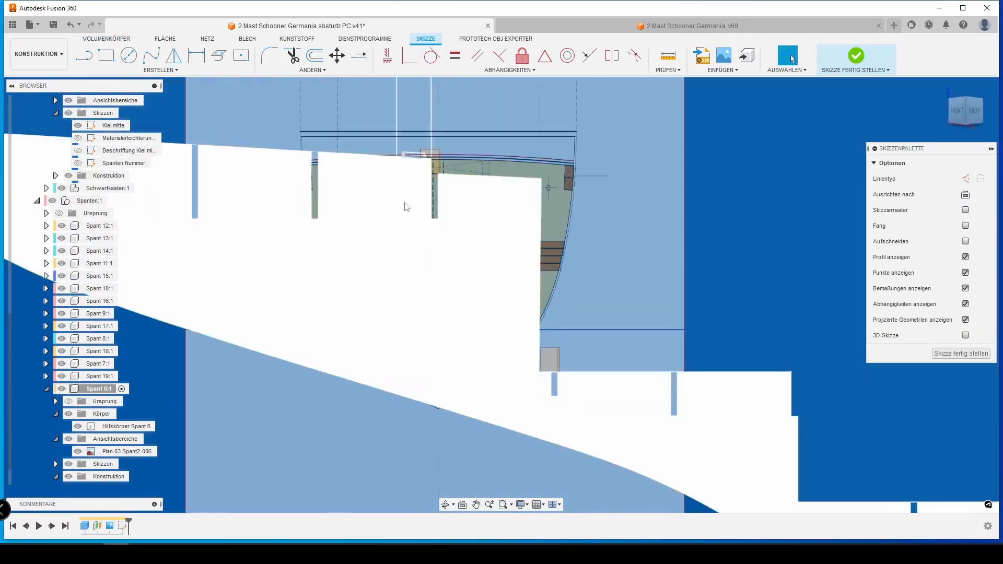
left_click(219, 56)
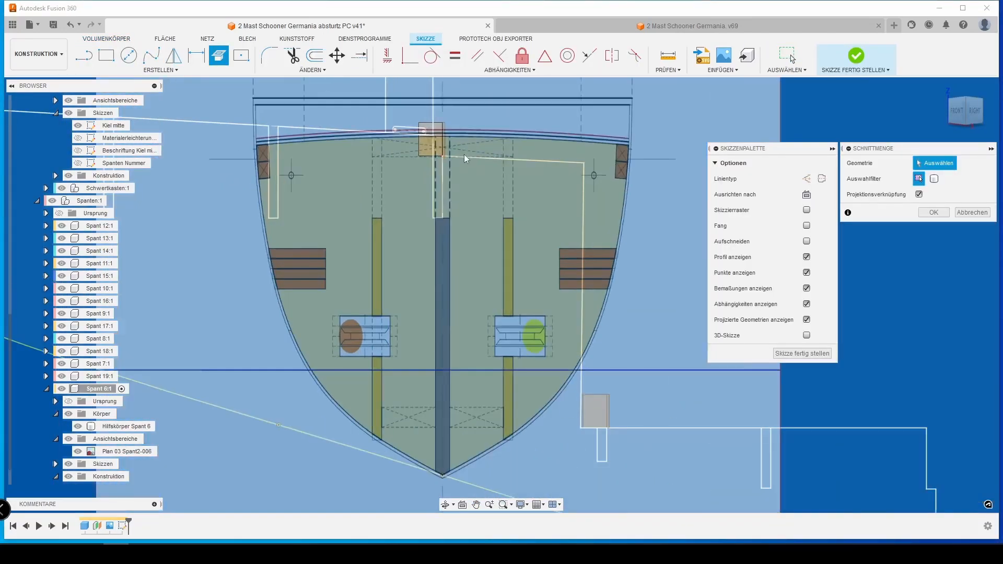
left_click(439, 219)
scroll(440, 221, "up", 4)
left_click(460, 459)
scroll(468, 322, "down", 3)
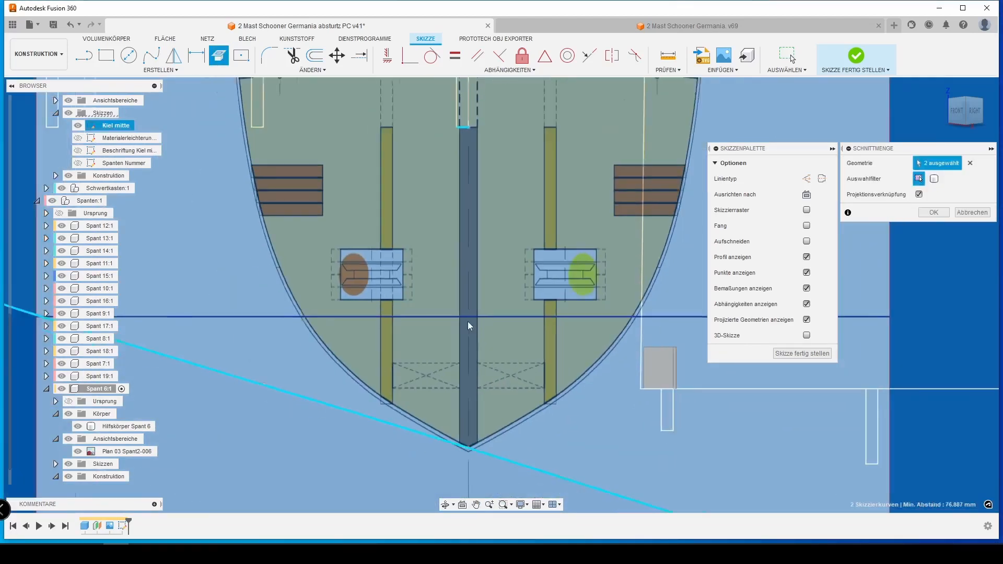
middle_click_drag(581, 200, 544, 315)
left_click(924, 213)
Project the Kiel mitte sketch point at the keel slot's upper corner onto the frame sketch
key("p")
left_click(420, 190)
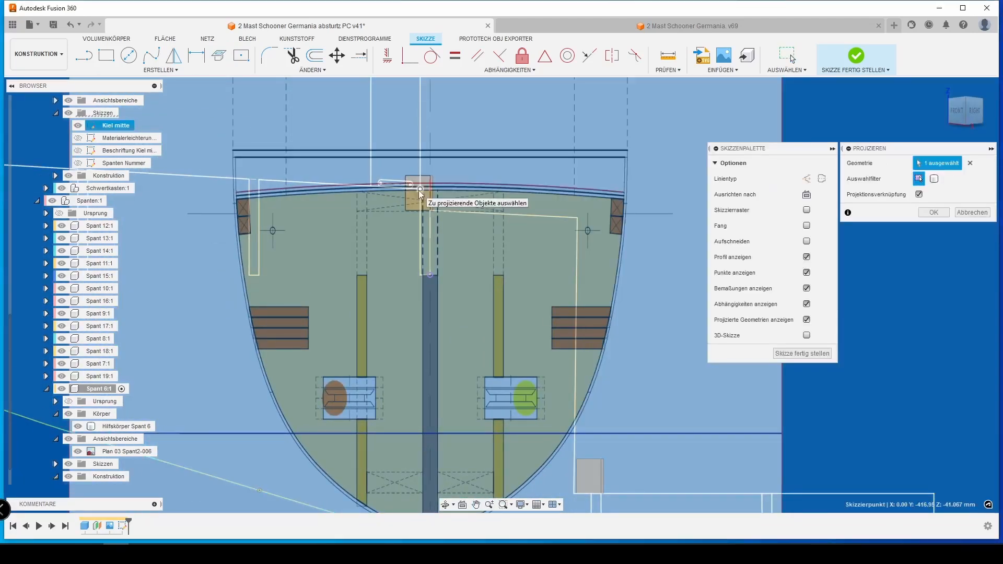
left_click(927, 213)
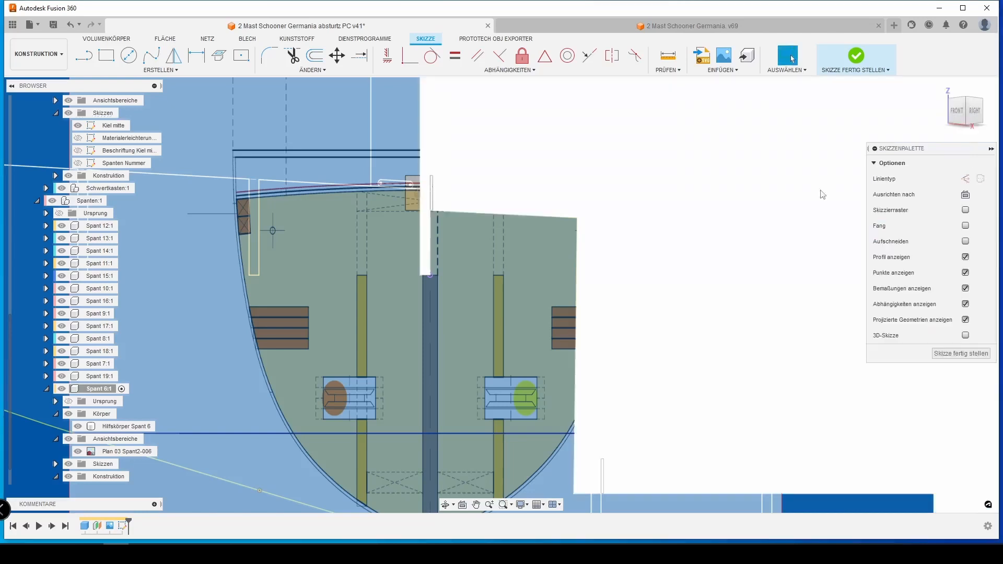
Draw a horizontal line to the right from the slot-bottom point, its length based on half of Material6mm
key("l")
left_click(430, 274)
left_click(957, 111)
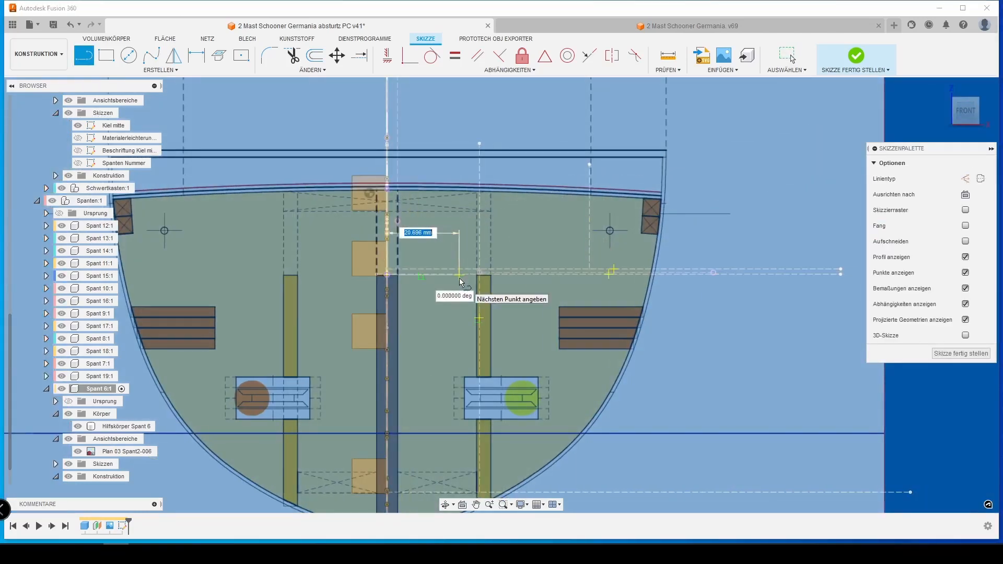
scroll(460, 278, "up", 5)
type("(m")
key("Return")
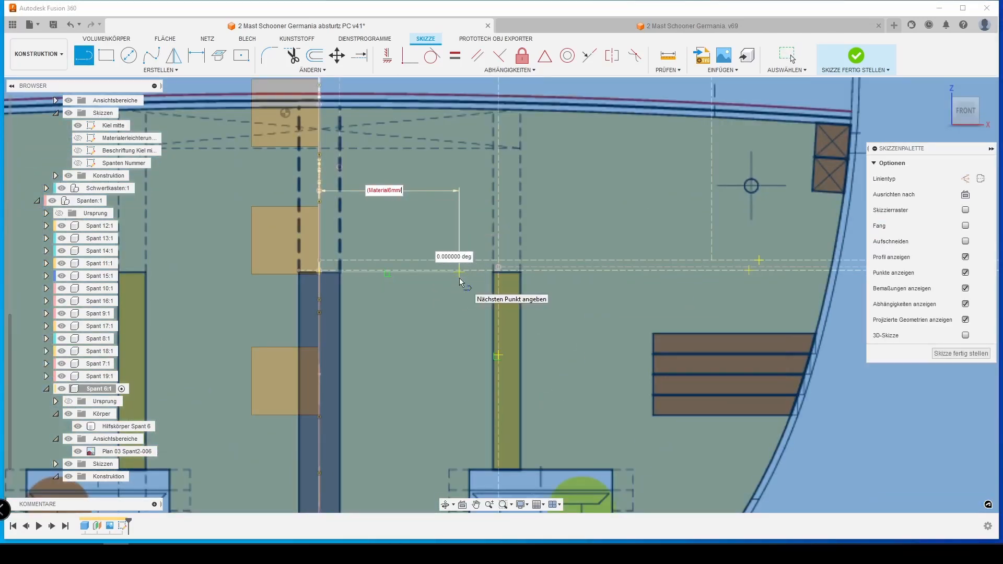
key("Return")
key("Escape")
Draw an 80 mm vertical line from the short horizontal line's end down along the keel strip, past the frame's tip
key("l")
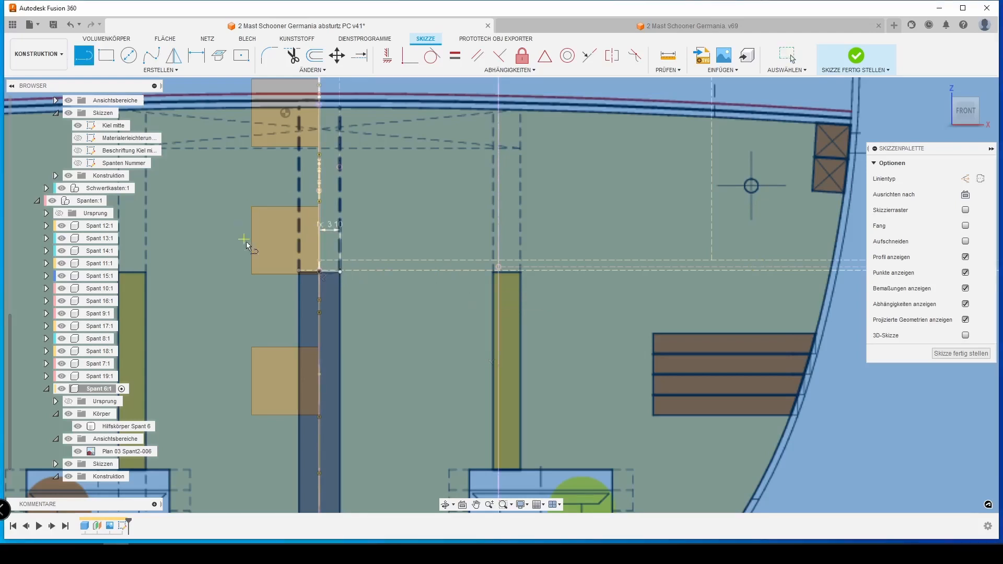
left_click(340, 272)
scroll(355, 353, "down", 4)
middle_click_drag(363, 454, 366, 312)
type("80")
key("Return")
Draw a vertical line along the inner edge of the outer strip, from its upper end down past the frame's contour
middle_click_drag(525, 464, 539, 412)
left_click(458, 407)
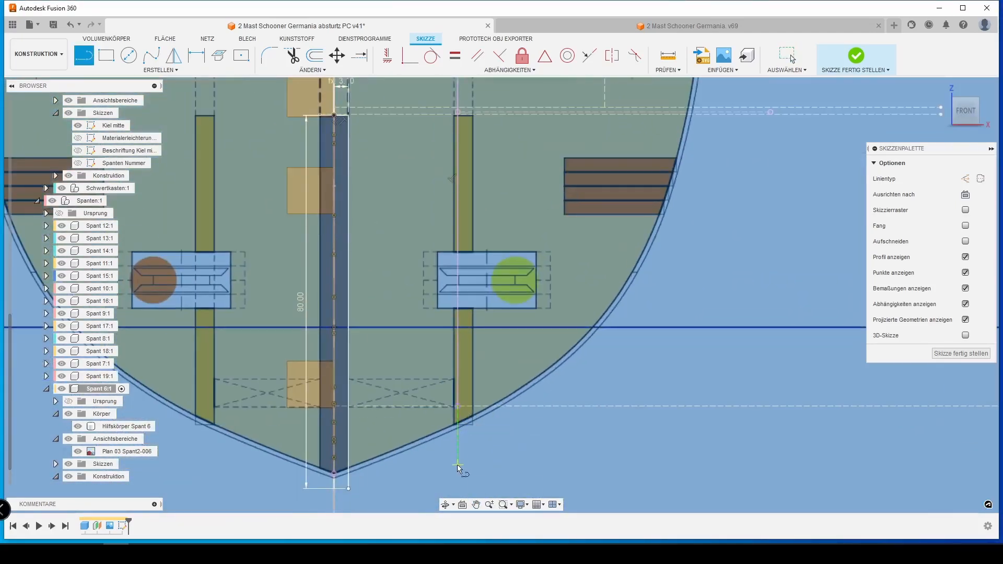
scroll(458, 113, "up", 4)
middle_click_drag(464, 115, 464, 186)
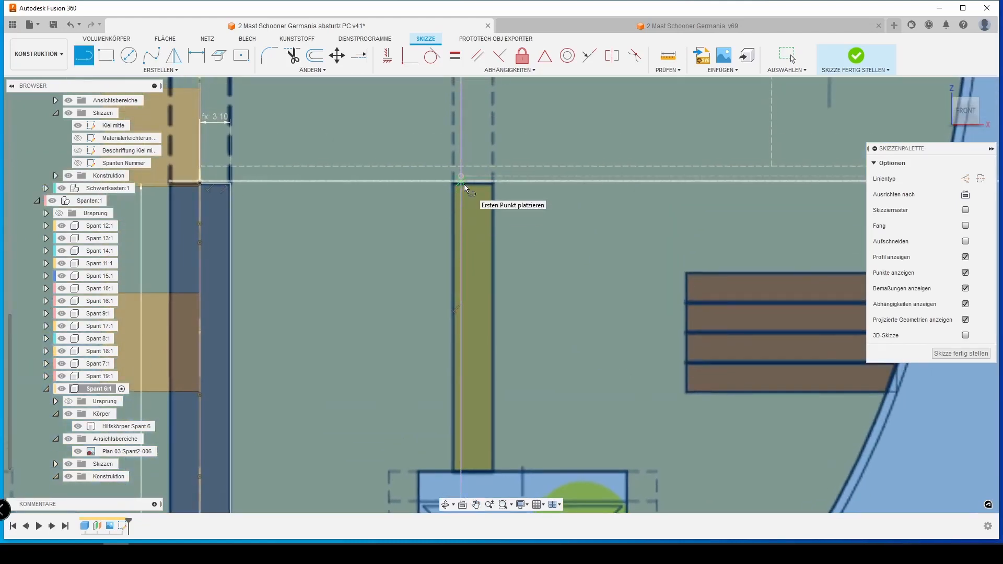
left_click(462, 182)
middle_click_drag(460, 486, 516, 83)
left_click(523, 405)
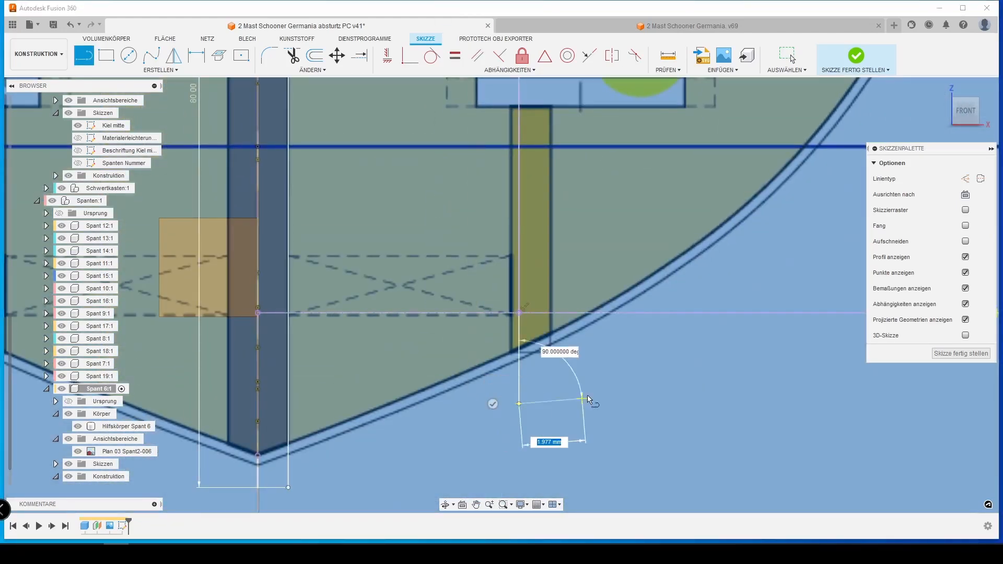
left_click(493, 403)
Draw a short horizontal line across the outer strip's upper end, its length taken from a material thickness parameter
middle_click_drag(571, 356, 503, 499)
scroll(540, 476, "down", 4)
scroll(494, 180, "up", 4)
middle_click_drag(494, 180, 444, 280)
scroll(444, 280, "up", 2)
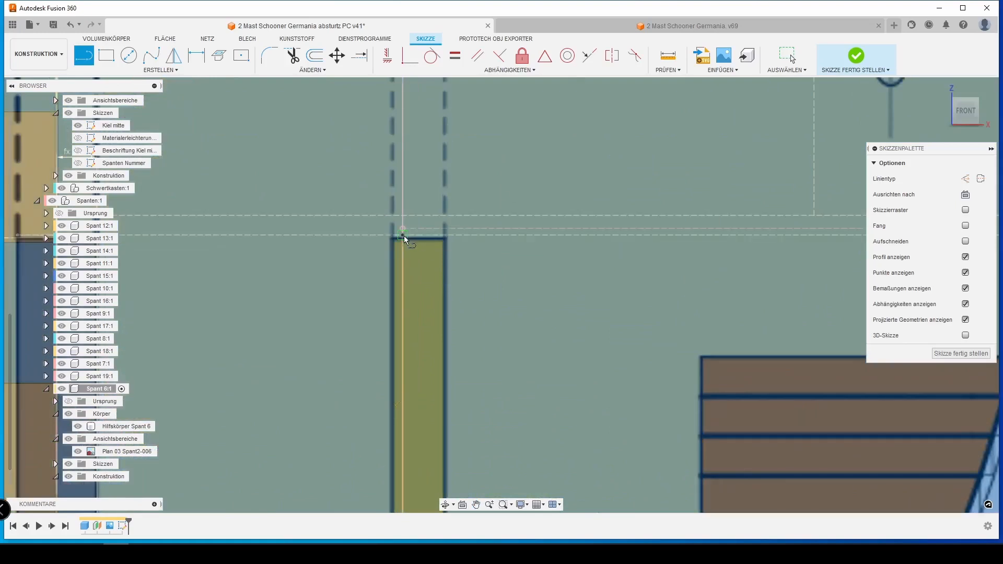
left_click(403, 235)
type("m")
key("Down")
key("Down")
key("Return")
left_click(457, 237)
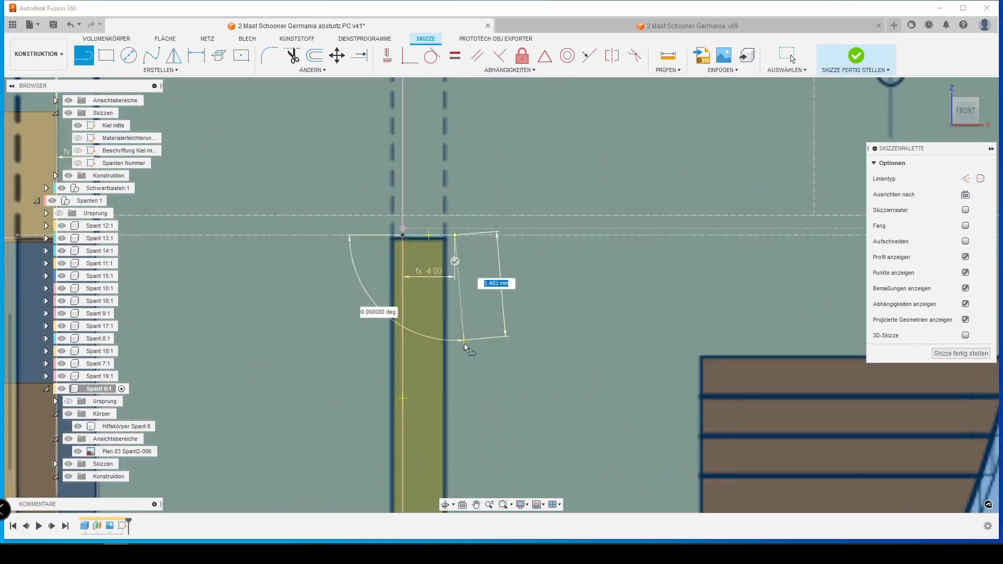
Draw a vertical line from the short line's end down the outer strip's other side, past the frame's contour
middle_click_drag(449, 497, 532, 176)
scroll(532, 176, "down", 3)
middle_click_drag(538, 306, 528, 151)
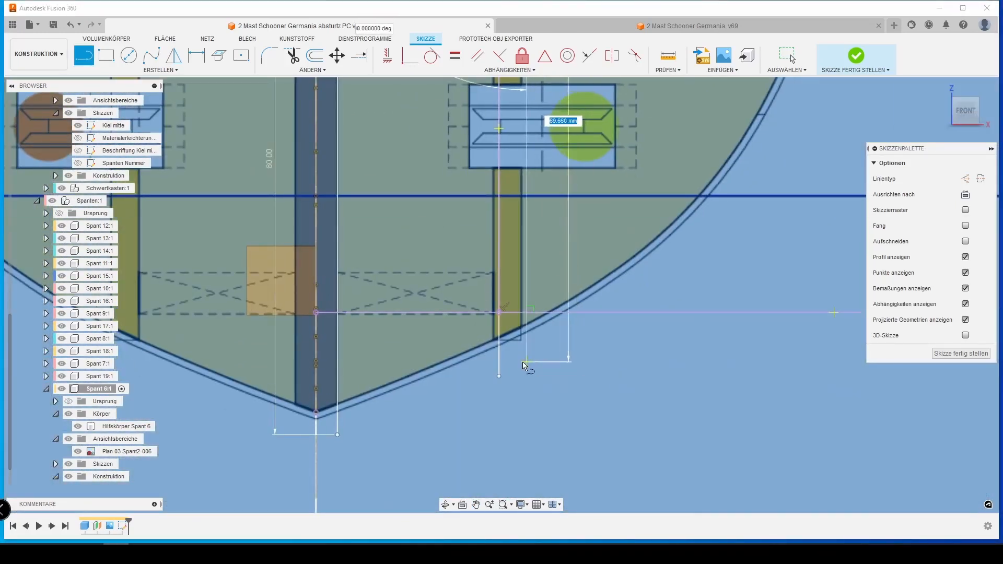
left_click(526, 378)
left_click(499, 377)
Draw a 21.2 x 12.2 mm rectangle over the rectangular cut-out that crosses the outer strip on the plan
middle_click_drag(572, 281, 516, 433)
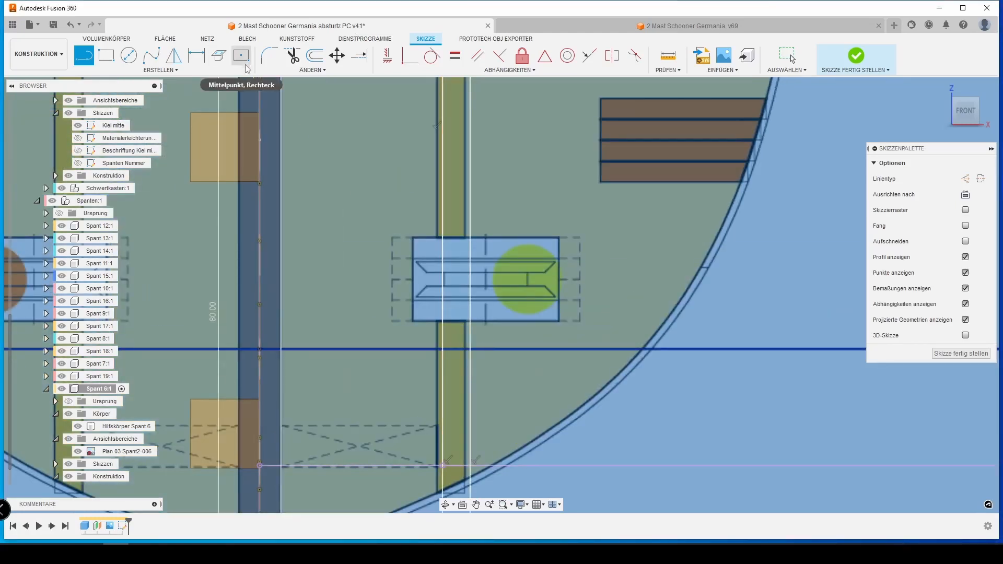
left_click(163, 70)
left_click(238, 92)
scroll(423, 244, "down", 2)
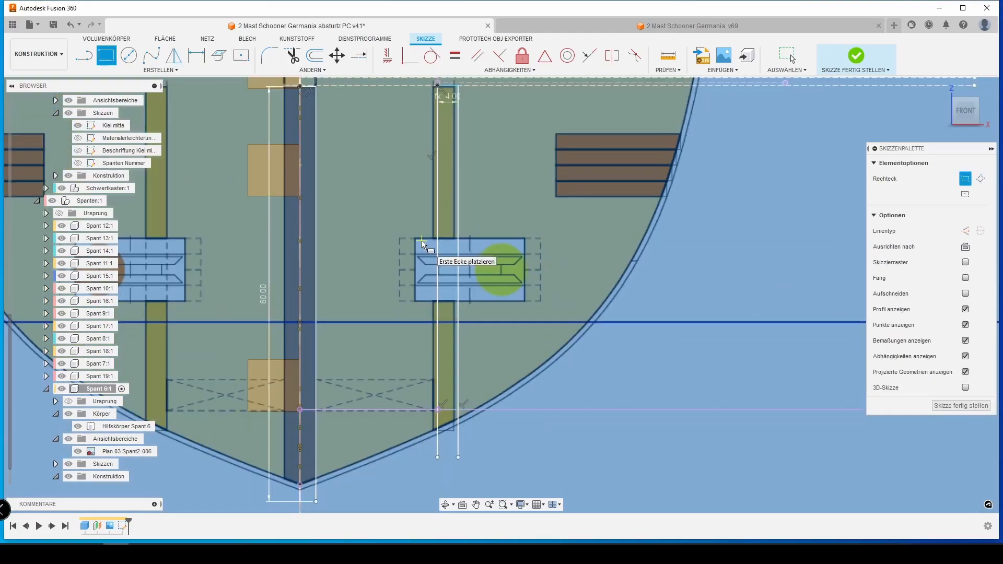
scroll(412, 240, "up", 4)
left_click(406, 233)
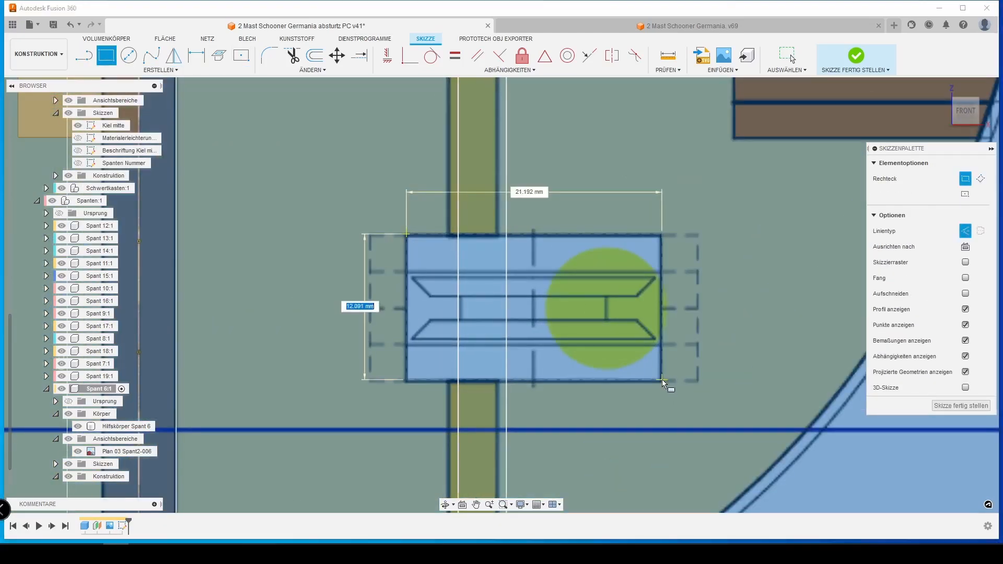
type("12.2")
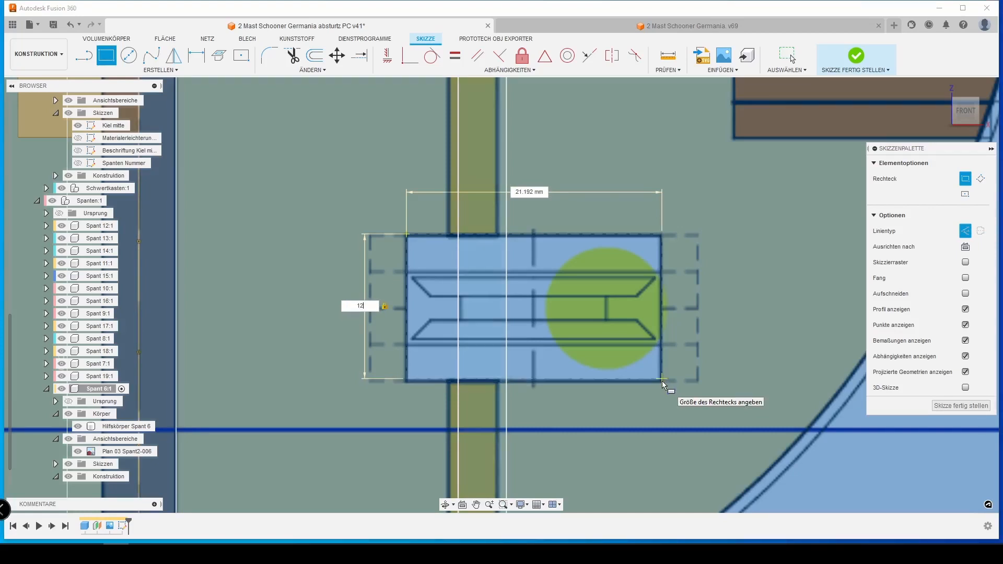
key("Tab")
type("21.2")
key("Return")
scroll(663, 381, "down", 5)
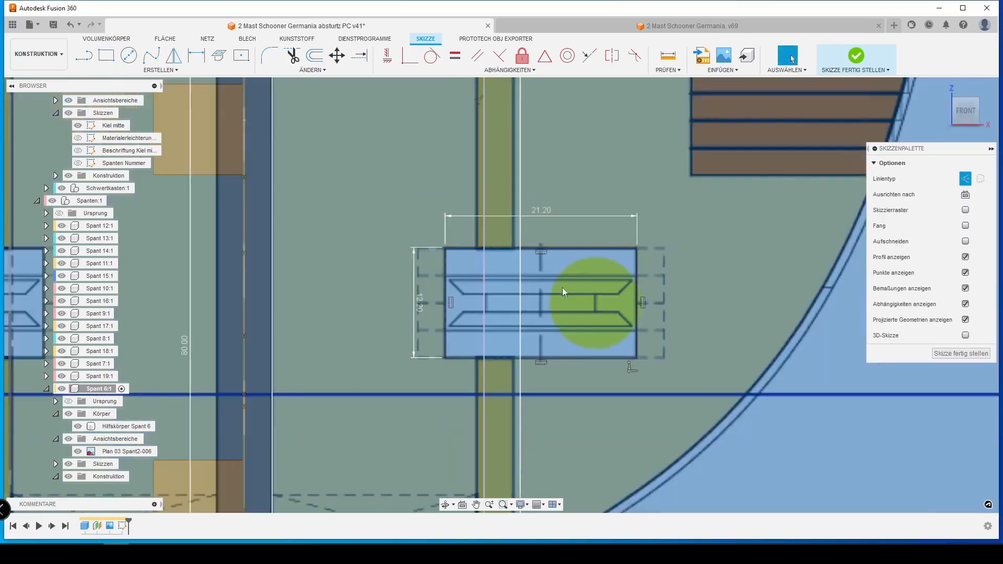
Draw a fit-point spline along the frame's upper deck curve, from the centreline to the hull side
middle_click_drag(519, 251, 534, 86)
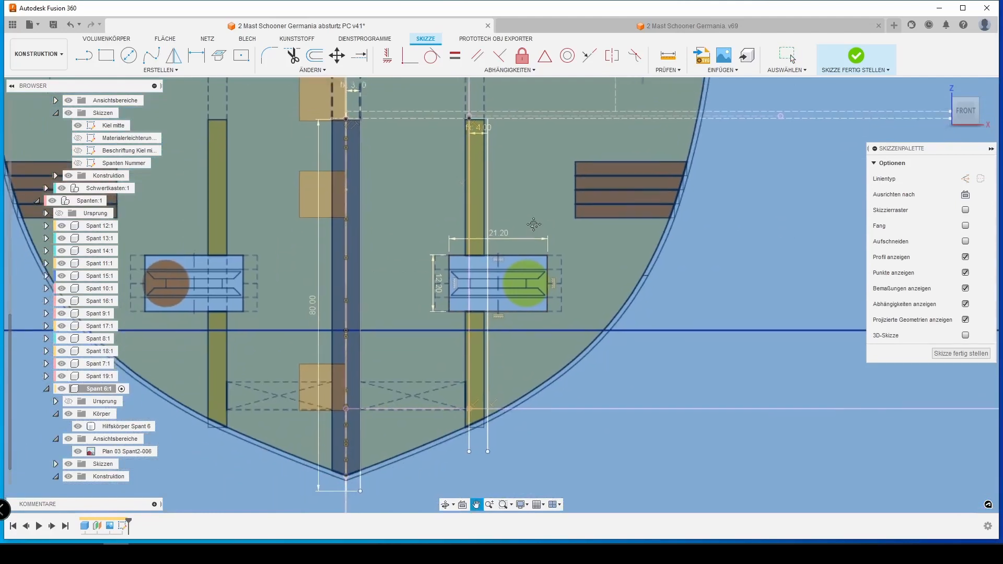
middle_click_drag(534, 221, 487, 363)
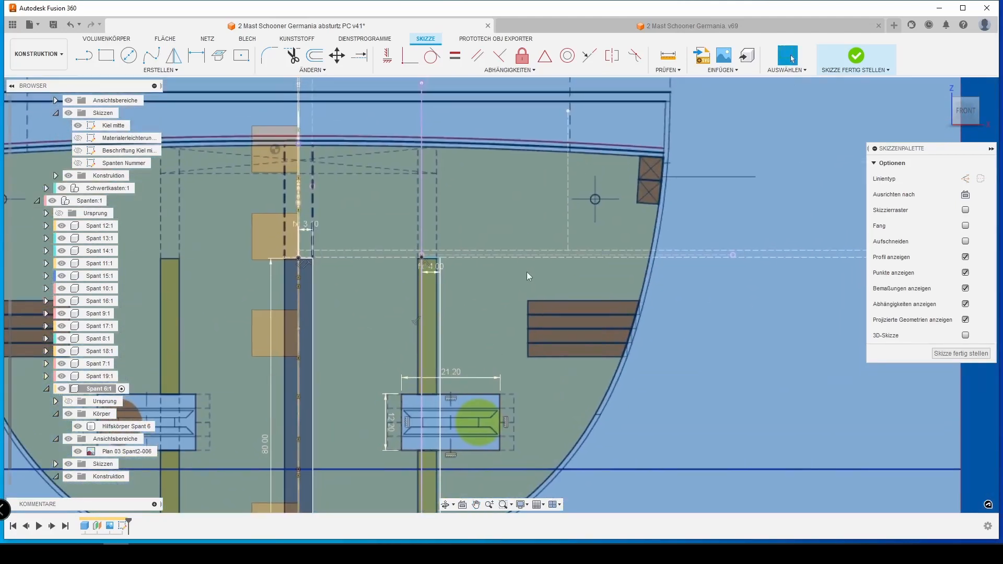
middle_click_drag(528, 274, 523, 291)
left_click(151, 56)
middle_click_drag(299, 149, 262, 218)
left_click(258, 230)
scroll(334, 225, "down", 1)
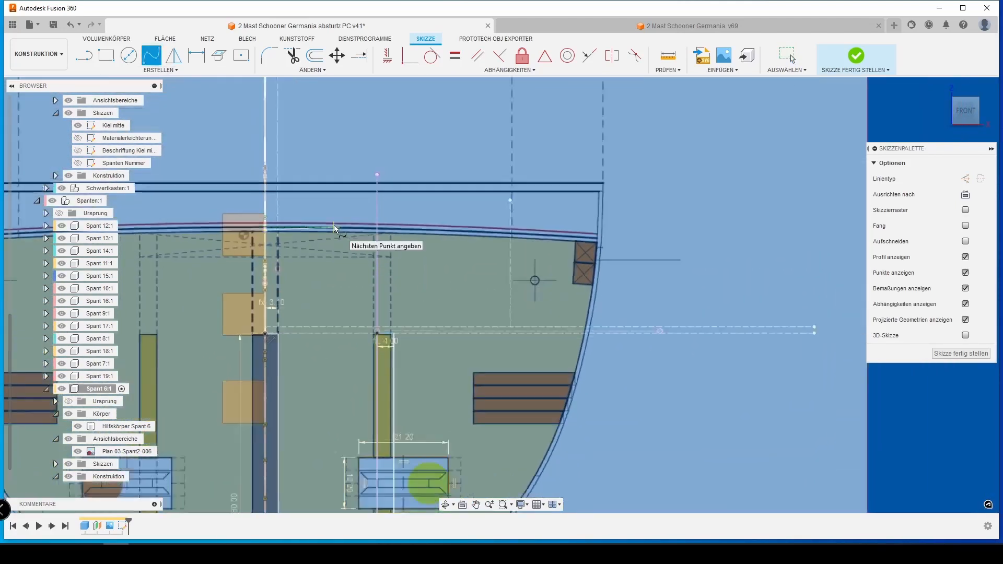
scroll(333, 225, "up", 6)
left_click(677, 248)
middle_click_drag(677, 247, 379, 242)
scroll(545, 251, "up", 5)
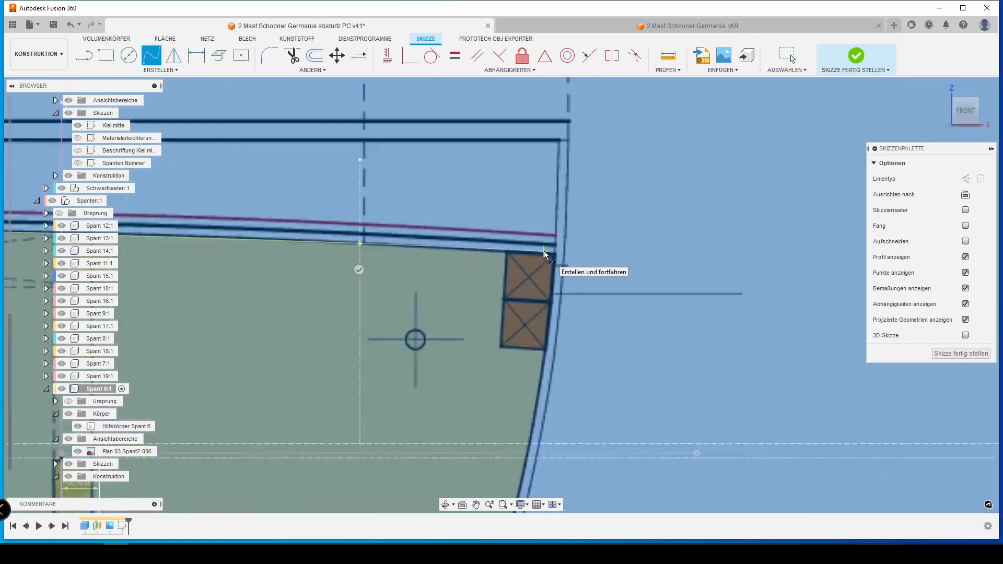
left_click(563, 257)
left_click(562, 285)
scroll(523, 261, "down", 4)
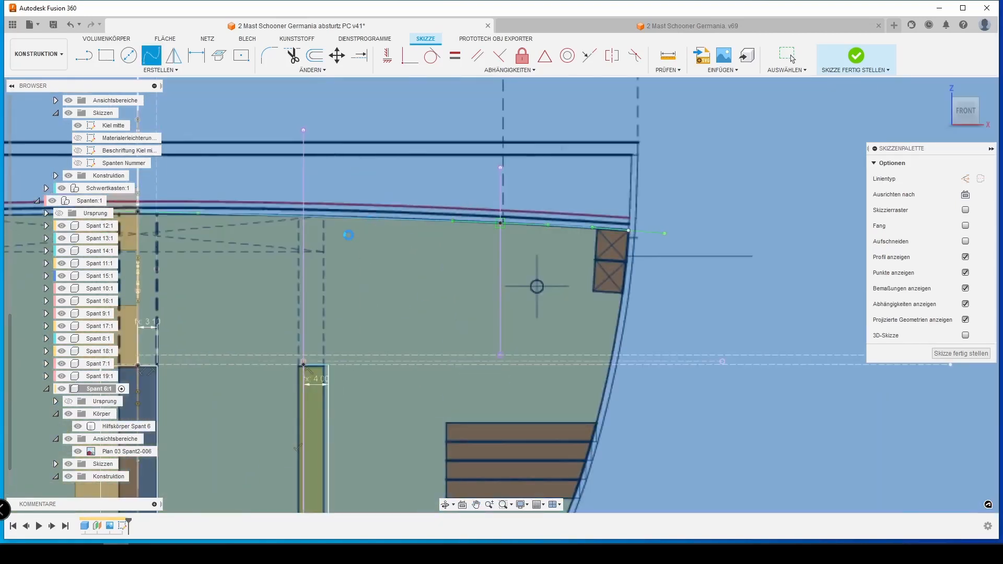
key("Escape")
Make the deck spline's tangent handle at the centreline horizontal and fix the spline in place
scroll(446, 238, "up", 4)
middle_click_drag(167, 207, 220, 241)
left_click(501, 270)
left_click(387, 55)
left_click(522, 55)
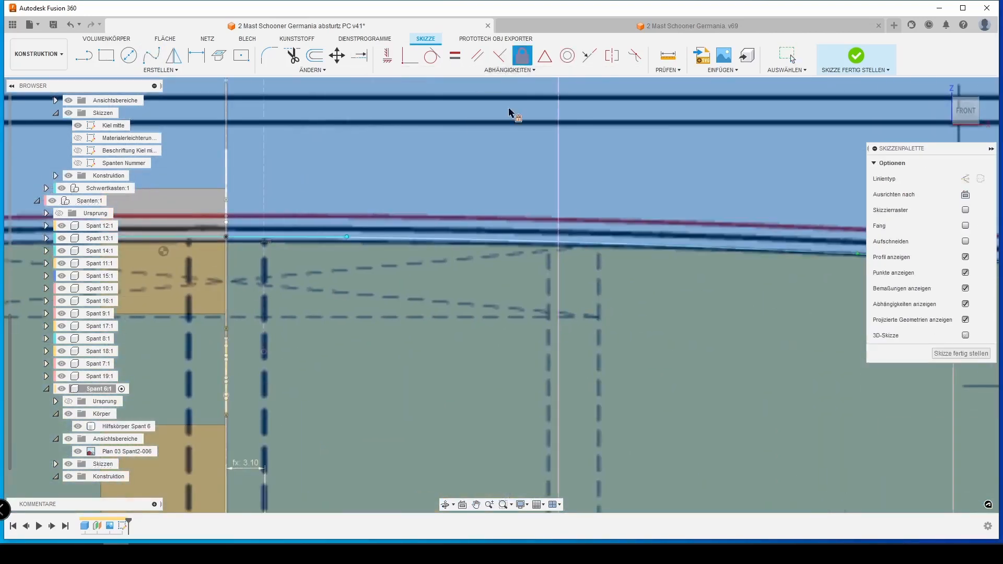
left_click(515, 240)
Trace the hull contour with a fit-point spline from the keel tip up to the bulwark's upper corner and fix it
scroll(524, 167, "down", 4)
middle_click_drag(668, 262, 500, 268)
middle_click_drag(471, 428, 574, 147)
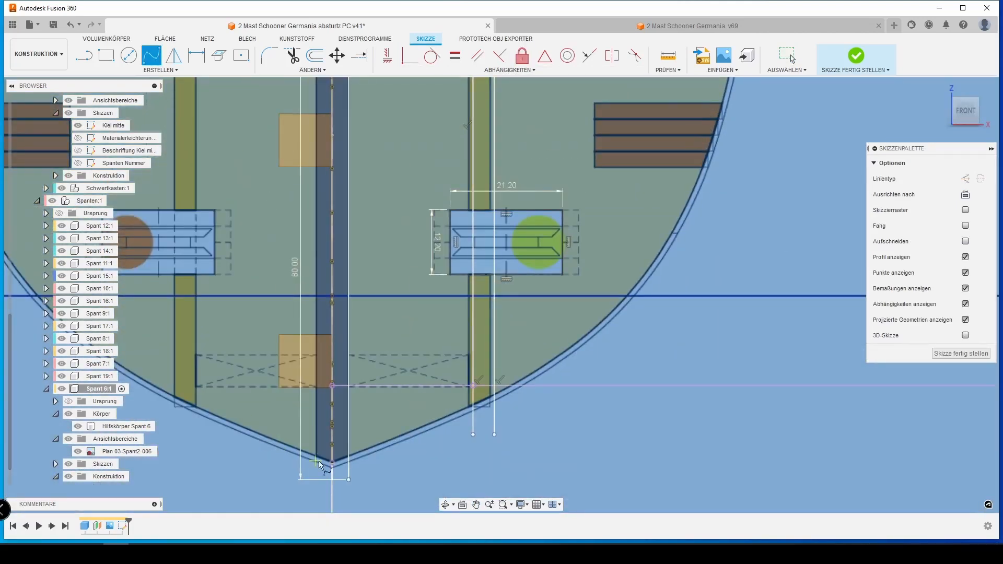
scroll(406, 436, "up", 3)
left_click(653, 324)
middle_click_drag(654, 324, 258, 486)
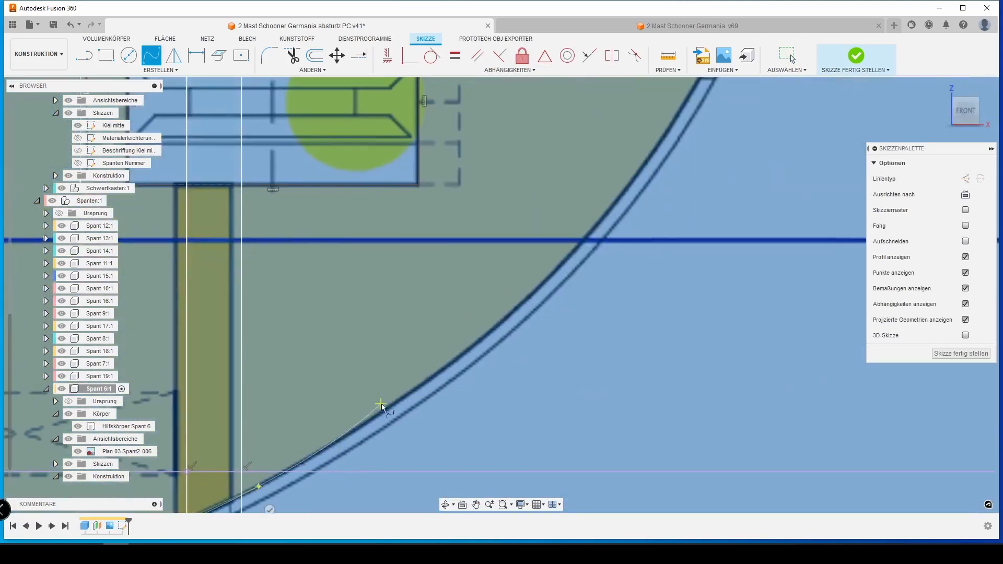
left_click(448, 367)
middle_click_drag(447, 366, 349, 484)
left_click(509, 330)
middle_click_drag(509, 331, 380, 506)
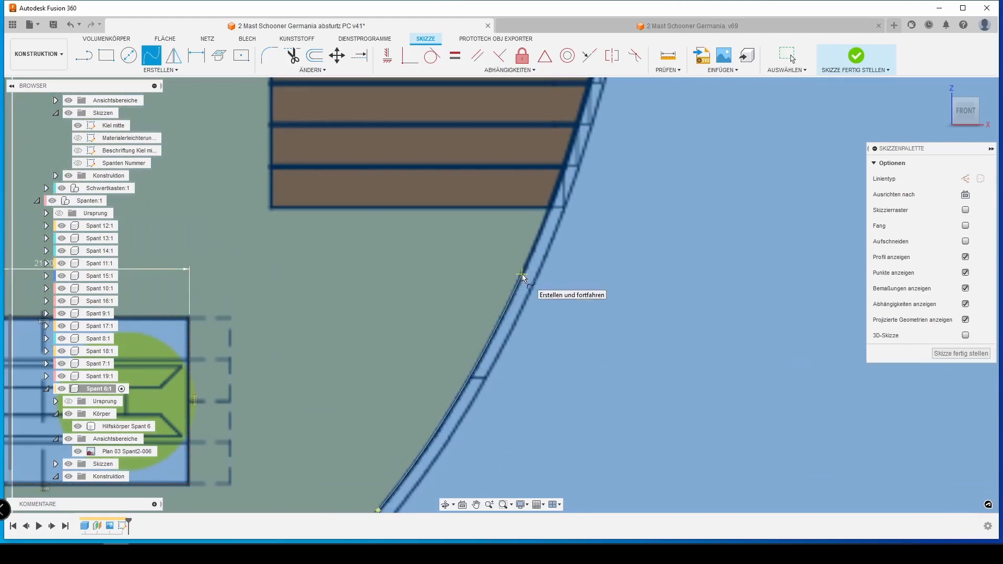
left_click(522, 273)
middle_click_drag(522, 272, 436, 443)
left_click(521, 186)
middle_click_drag(521, 186, 418, 442)
left_click(469, 196)
middle_click_drag(468, 196, 434, 442)
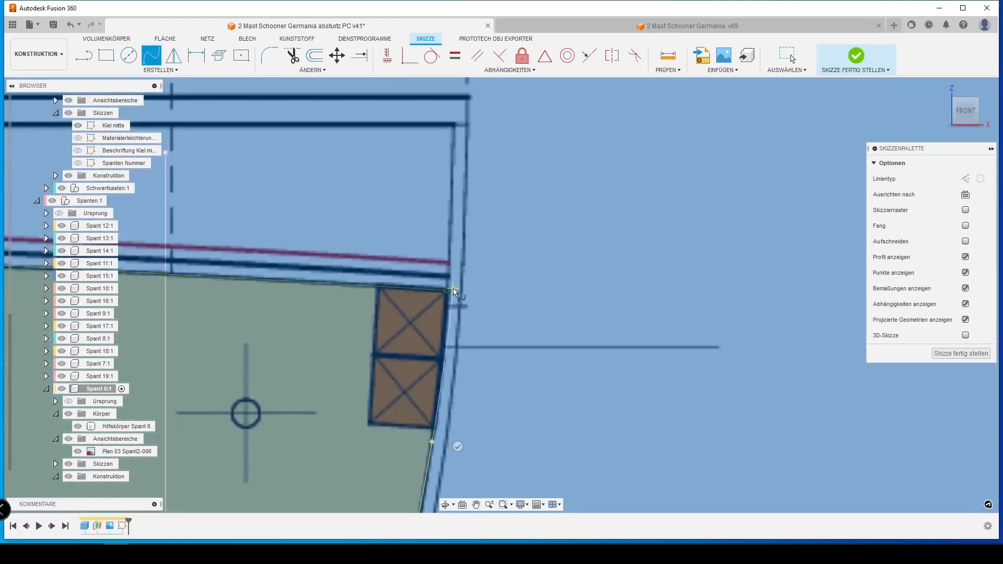
left_click(448, 290)
middle_click_drag(449, 290, 428, 423)
left_click(435, 258)
left_click(460, 259)
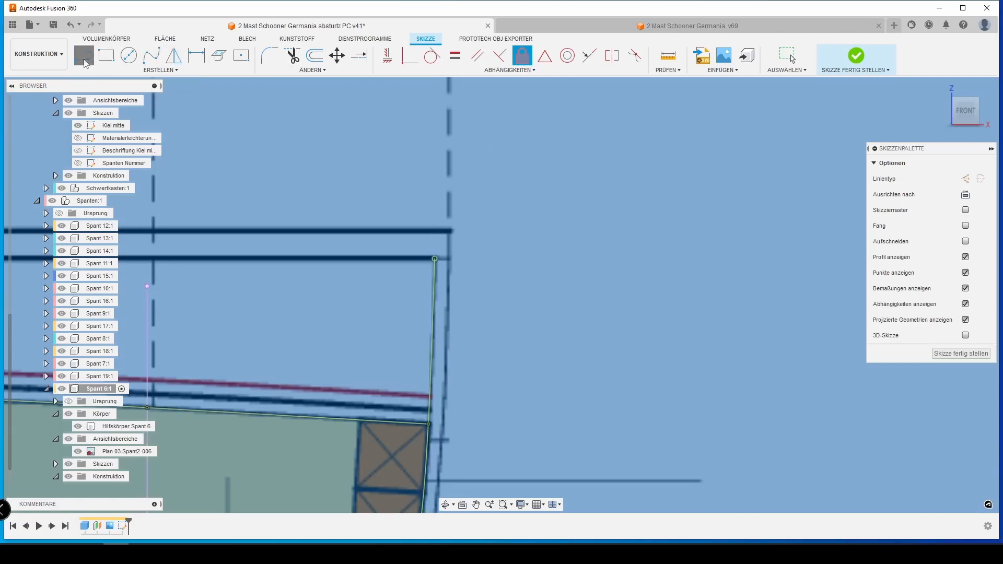
Draw a 1.5 mm horizontal line outward from the hull spline's upper end and a vertical line up to the plan's uppermost line
key("l")
left_click(434, 258)
type("1.5")
key("Return")
key("l")
left_click(455, 259)
middle_click_drag(455, 259, 439, 454)
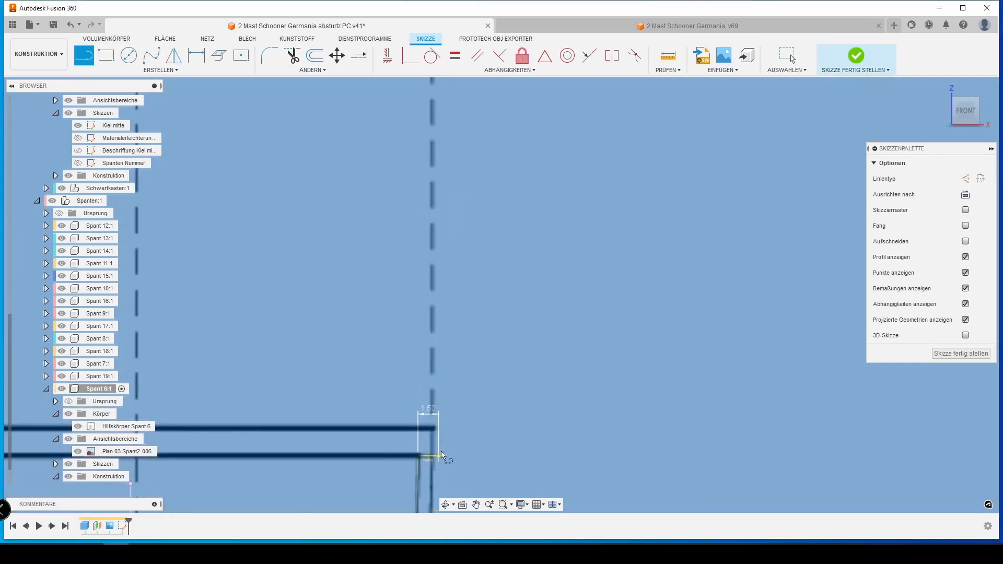
scroll(454, 373, "down", 3)
left_click(443, 167)
Draw a 20 mm horizontal line inward from the vertical line's upper end and a line constrained vertical down to the deck curve
left_click(446, 168)
type("20")
key("Return")
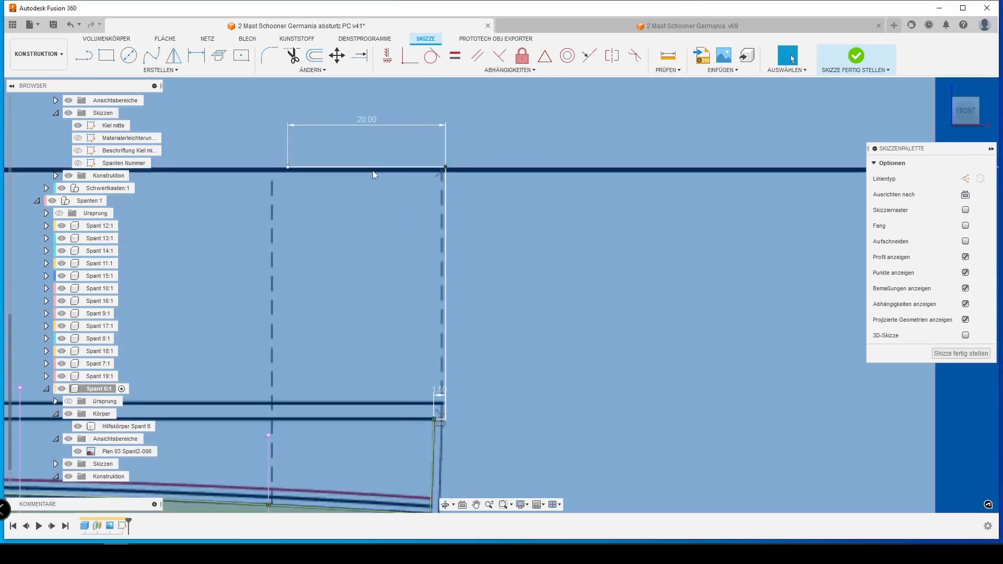
key("l")
left_click(288, 167)
middle_click_drag(299, 490, 318, 411)
left_click(333, 427)
left_click(388, 56)
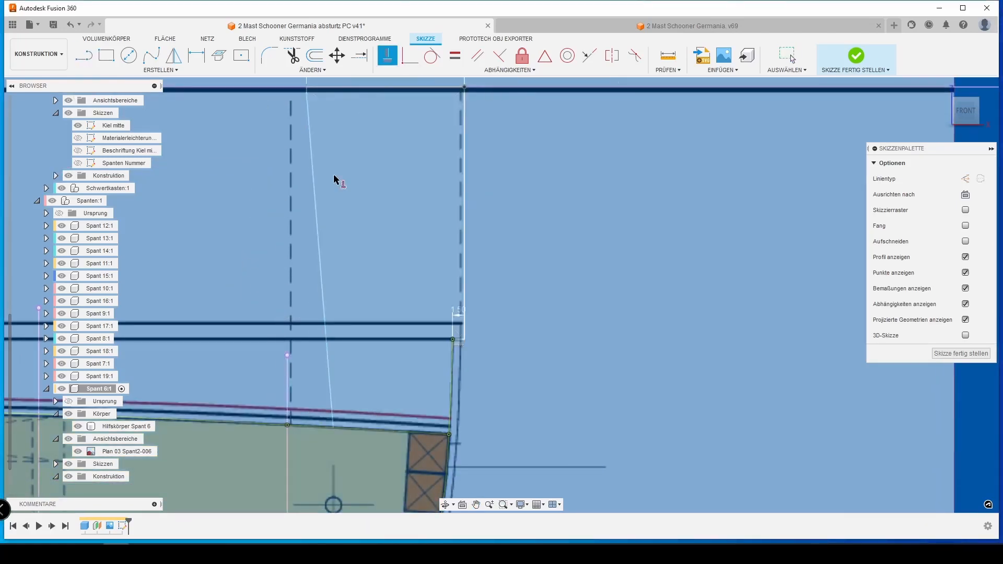
left_click(316, 208)
key("Escape")
Sketch a slot about 9.7 mm long along the deck strip between the two vertical lines
left_click(161, 70)
mouse_move(157, 145)
left_click(224, 154)
scroll(316, 397, "up", 3)
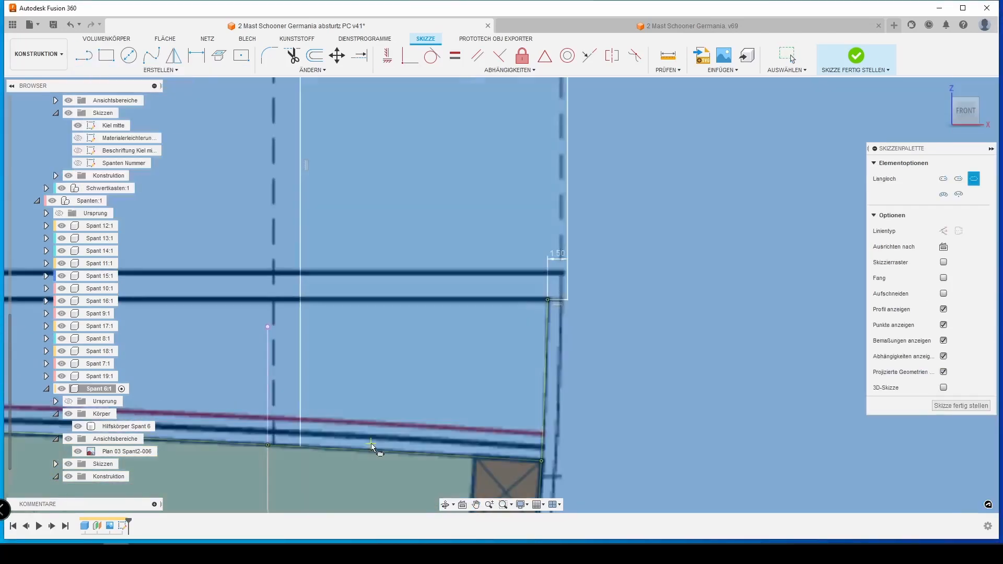
left_click(357, 436)
left_click(484, 442)
left_click(483, 425)
Dimension the slot's axis 1 mm from the inner vertical line's lower end and 1 mm from the slot's upper edge
key("d")
left_click(388, 438)
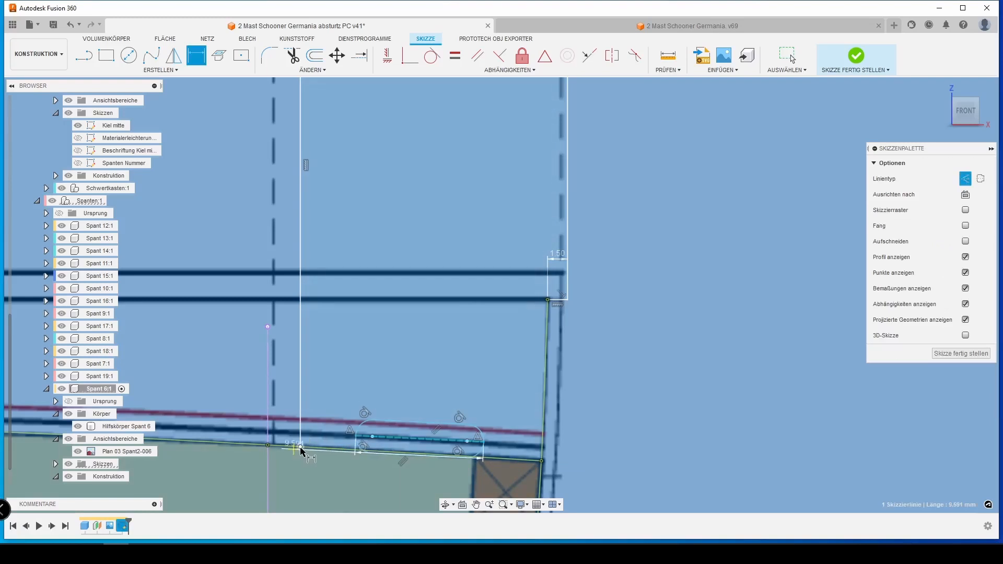
left_click(302, 447)
left_click(300, 464)
type("1")
key("Return")
left_click(417, 439)
left_click(426, 424)
left_click(430, 373)
type("1")
key("Return")
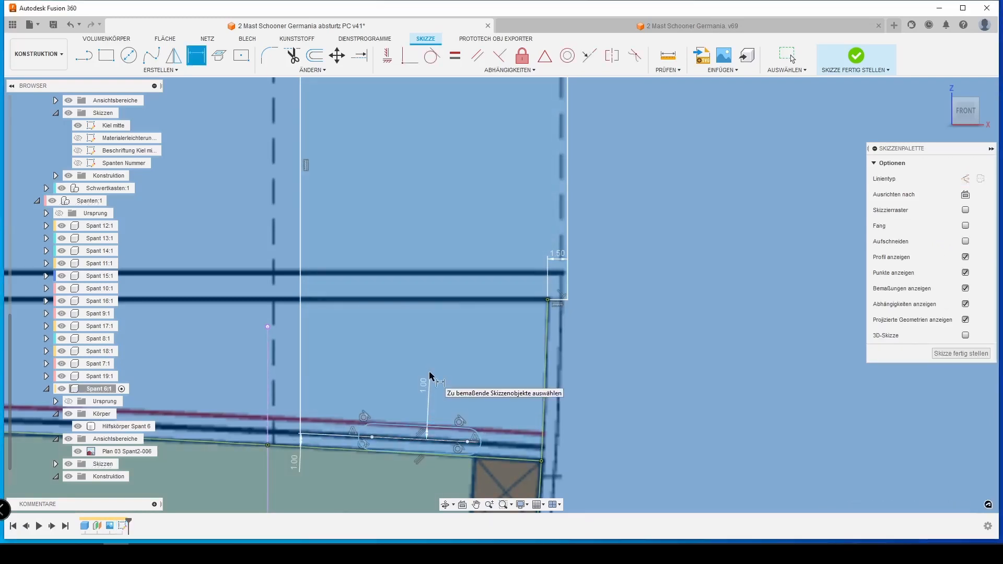
Dimension the slot's inner arc centre 4 mm from the inner vertical line
left_click(371, 437)
left_click(300, 433)
left_click(345, 370)
type("4")
key("Return")
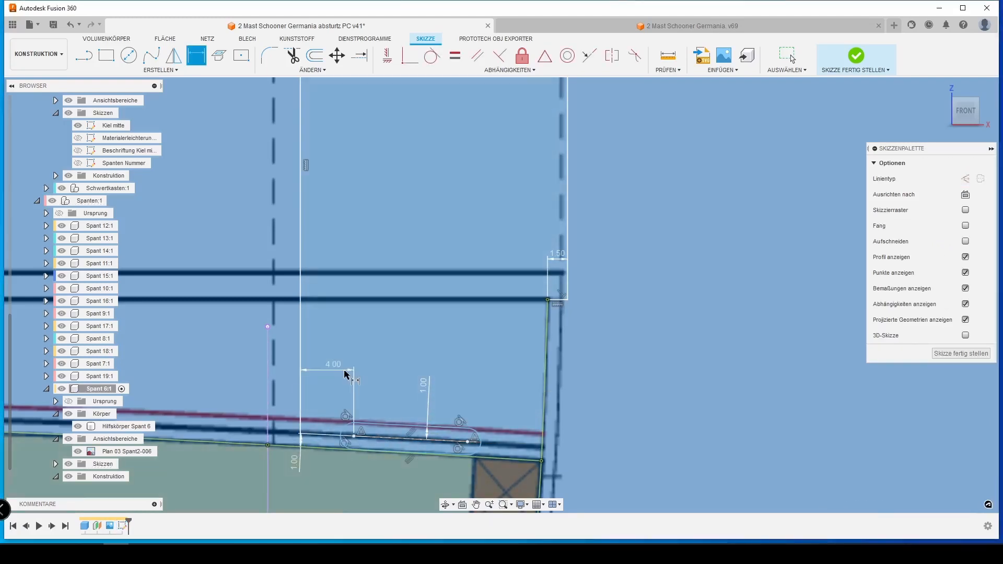
Dimension the slot's outer arc centre from the outer vertical line and set the distance to 6 mm
left_click(471, 441)
left_click(567, 292)
left_click(542, 255)
type("4")
key("Return")
key("Escape")
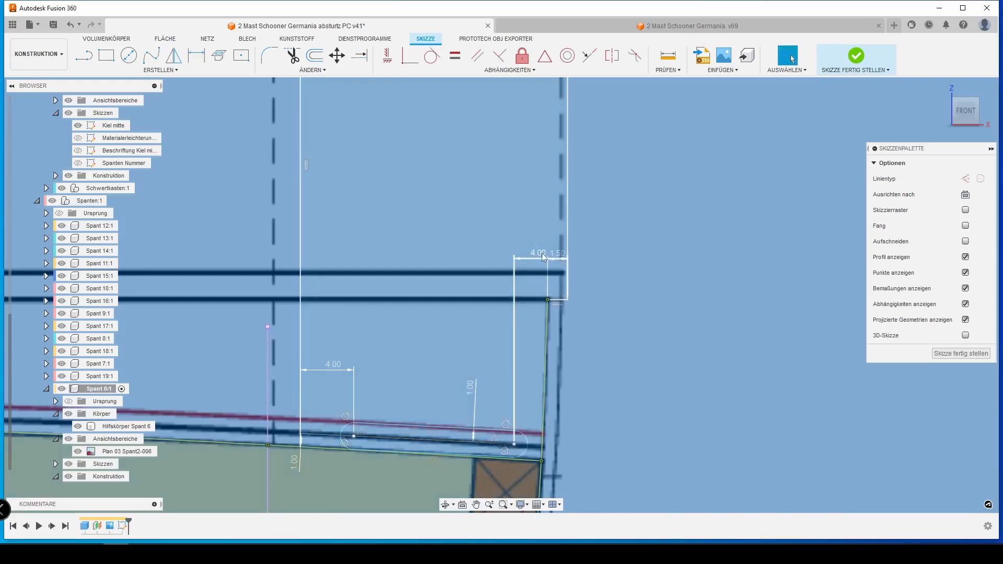
double_click(541, 256)
type("6")
key("Return")
Draw a 2.2 mm circle centred on the plan's hole mark below the deck curve
scroll(332, 466, "up", 1)
scroll(333, 467, "down", 8)
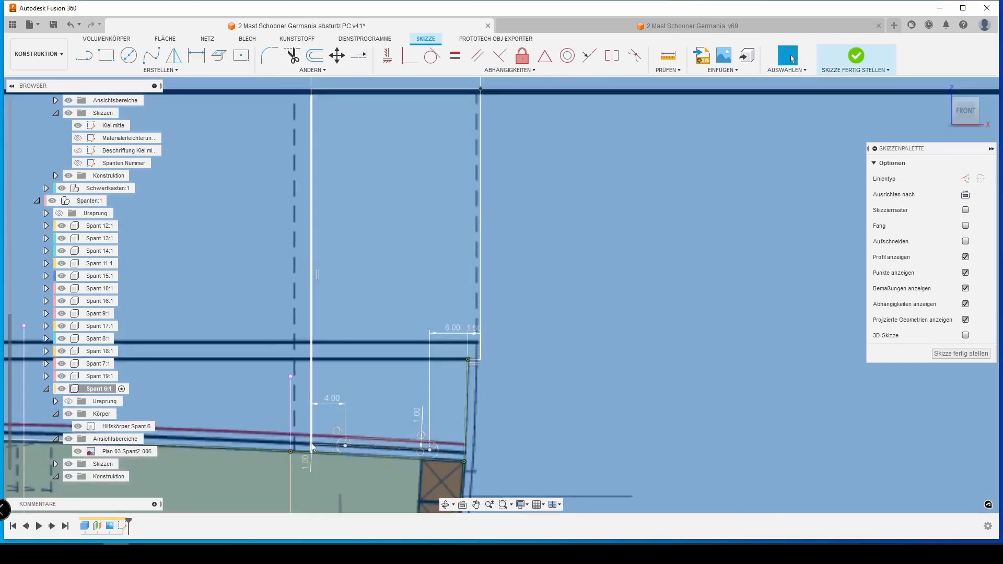
left_click(131, 56)
scroll(331, 354, "up", 6)
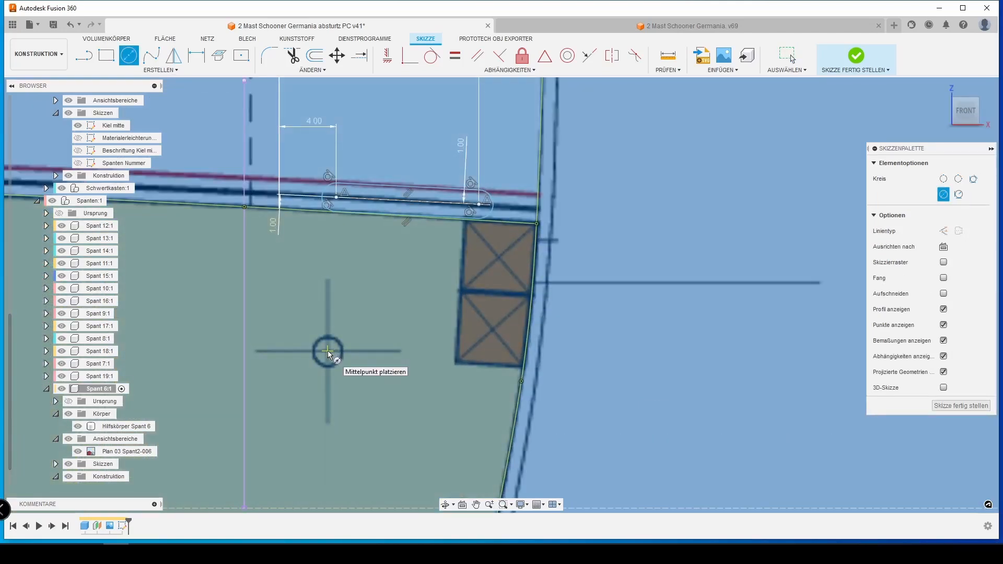
left_click(327, 351)
type("2.2")
key("Return")
key("Escape")
Check the half-frame sketch between the centreline and the hull contour for a closed profile, down to the keel tip
scroll(261, 413, "down", 6)
mouse_move(214, 425)
middle_mouse_down()
mouse_move(278, 369)
mouse_move(309, 356)
middle_mouse_up()
scroll(309, 356, "down", 1)
left_click(243, 265)
left_click_drag(460, 345, 411, 453)
middle_click_drag(405, 462, 457, 389)
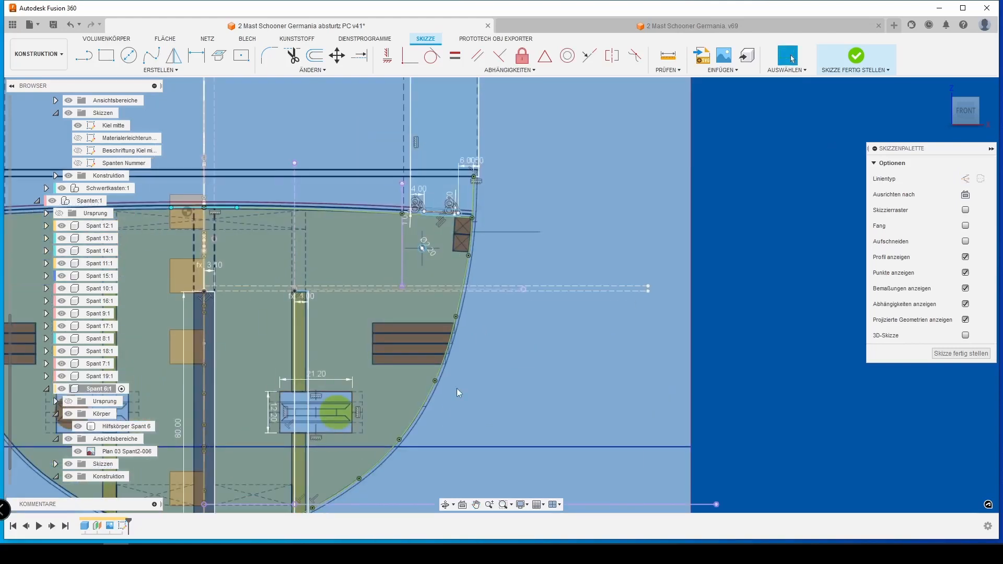
left_click(204, 292)
key("Escape")
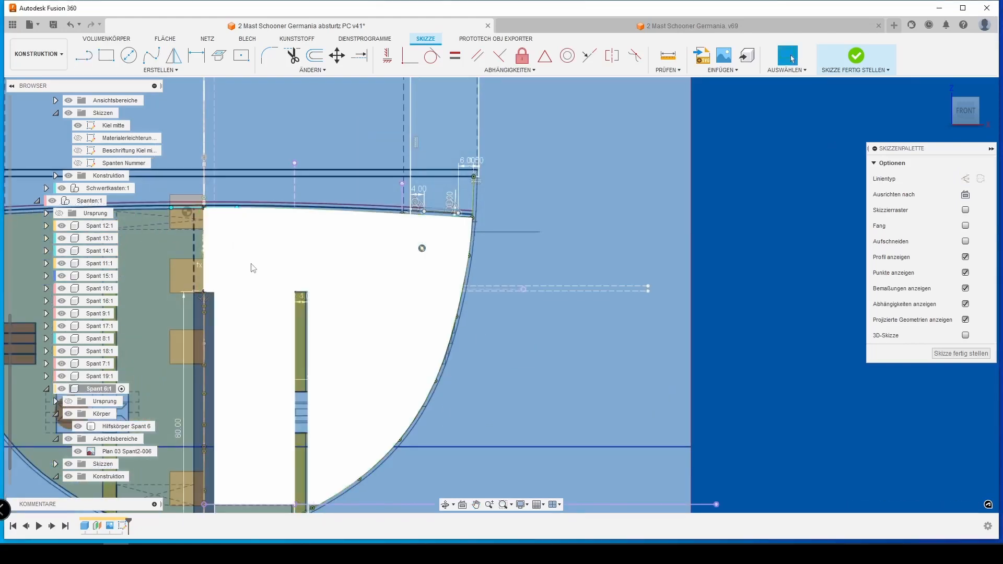
middle_click_drag(267, 360, 291, 263)
left_click(452, 406)
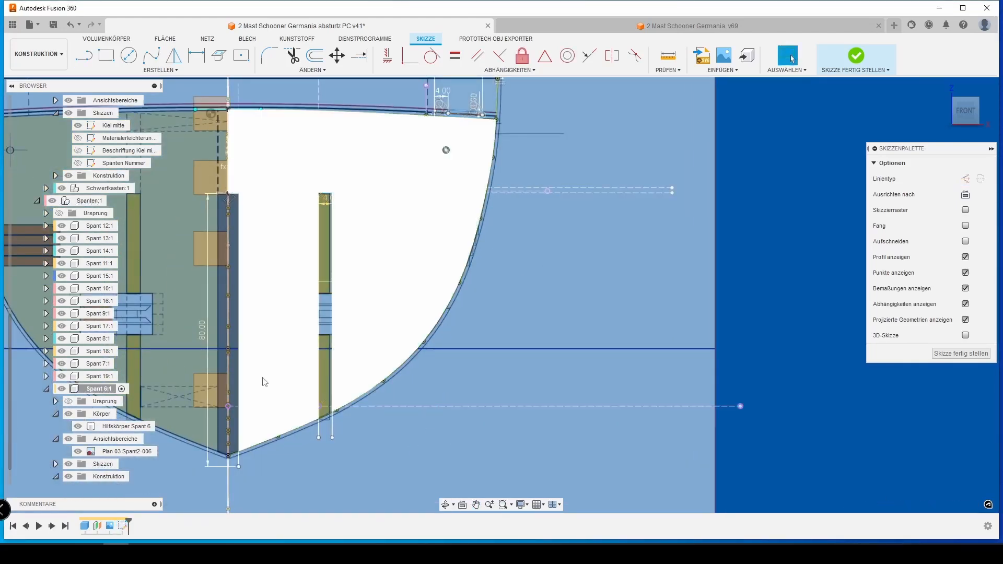
Finish the half-frame sketch and rename it Spant 6
scroll(350, 400, "up", 1)
scroll(350, 400, "down", 5)
middle_click_drag(330, 359, 360, 361)
scroll(361, 361, "up", 2)
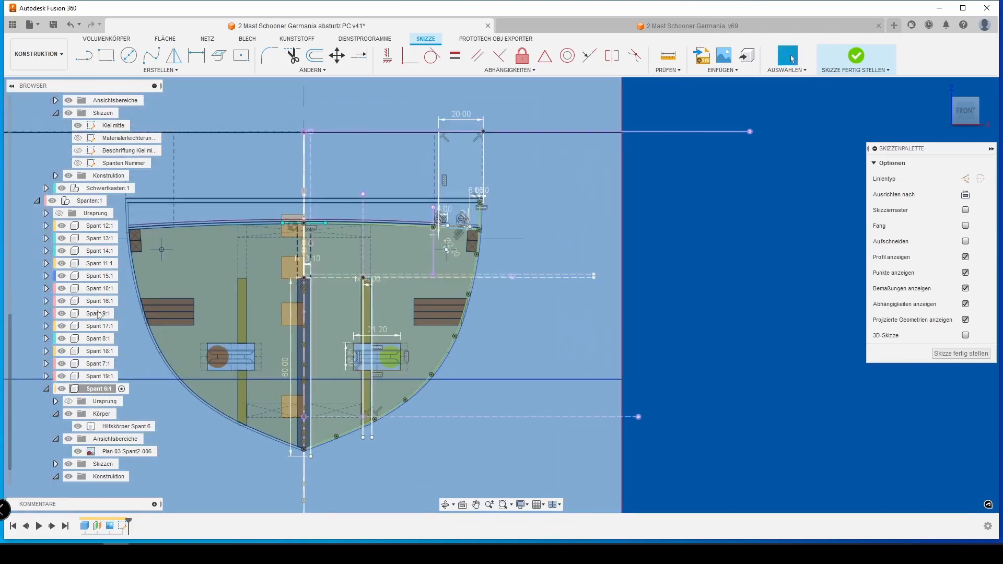
left_click(941, 354)
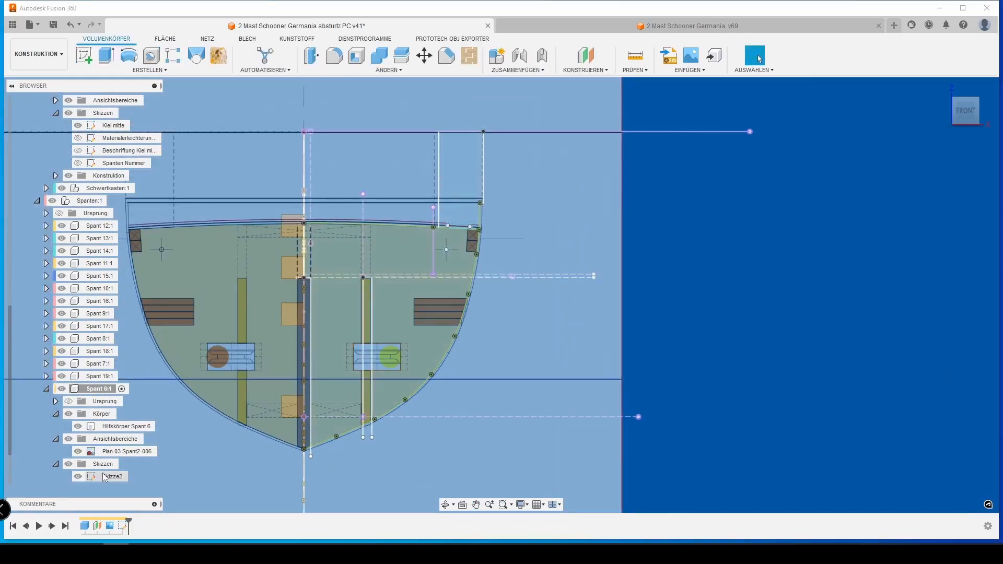
double_click(104, 476)
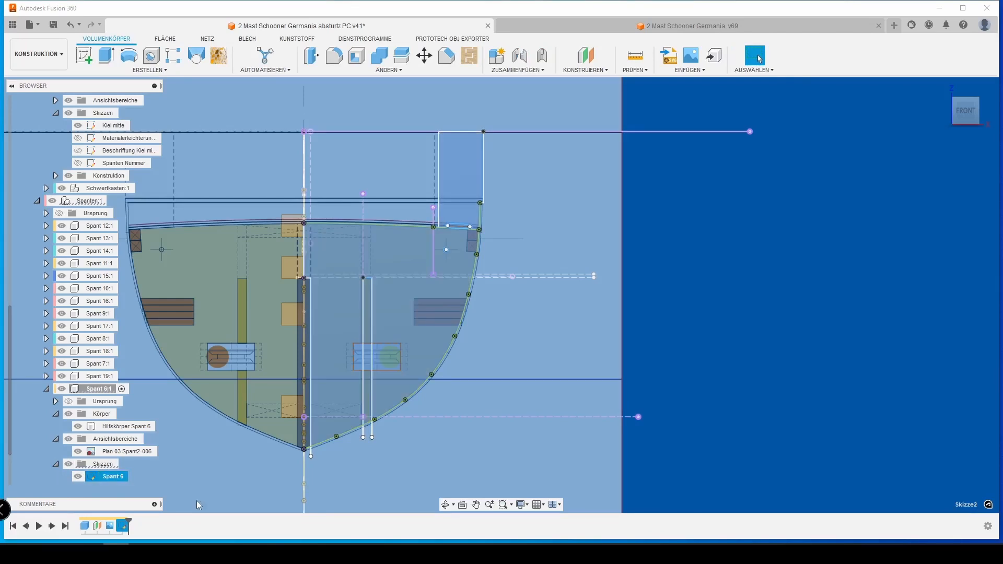
Extrude the half-frame and bulwark extension profiles by Material4mm as a new body and name the body Spant 6
type("e")
type("m")
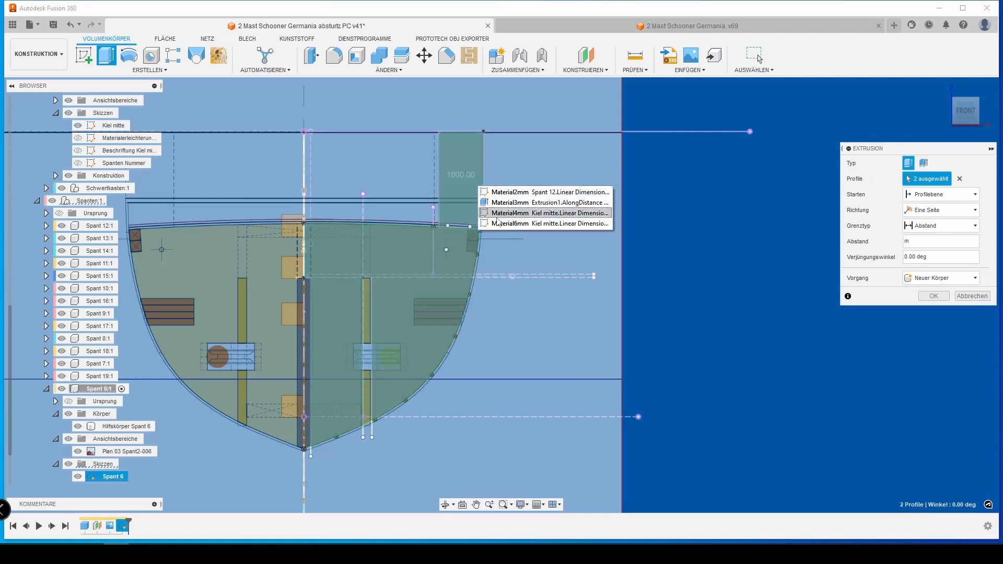
left_click(502, 213)
key("Return")
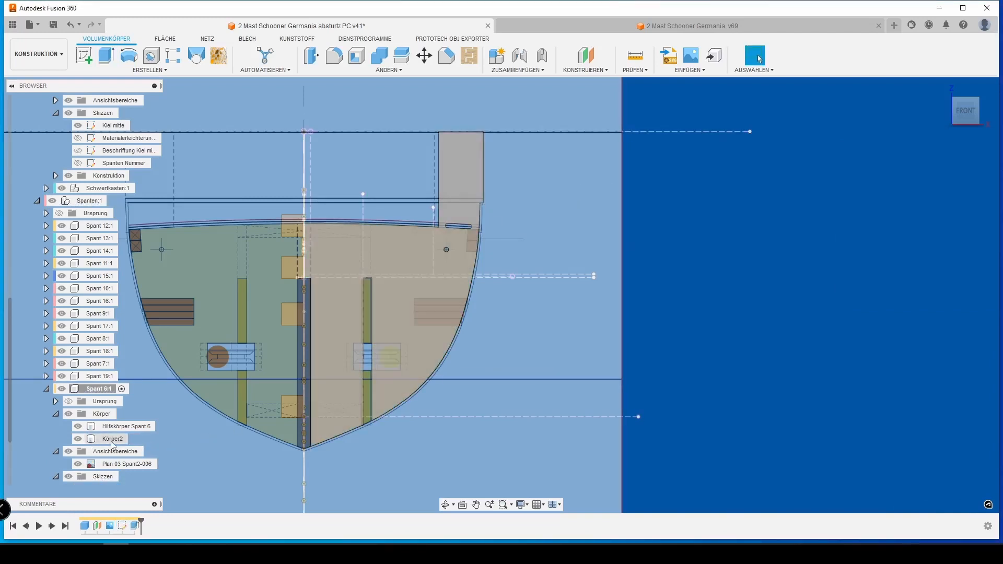
double_click(112, 440)
scroll(118, 449, "down", 2)
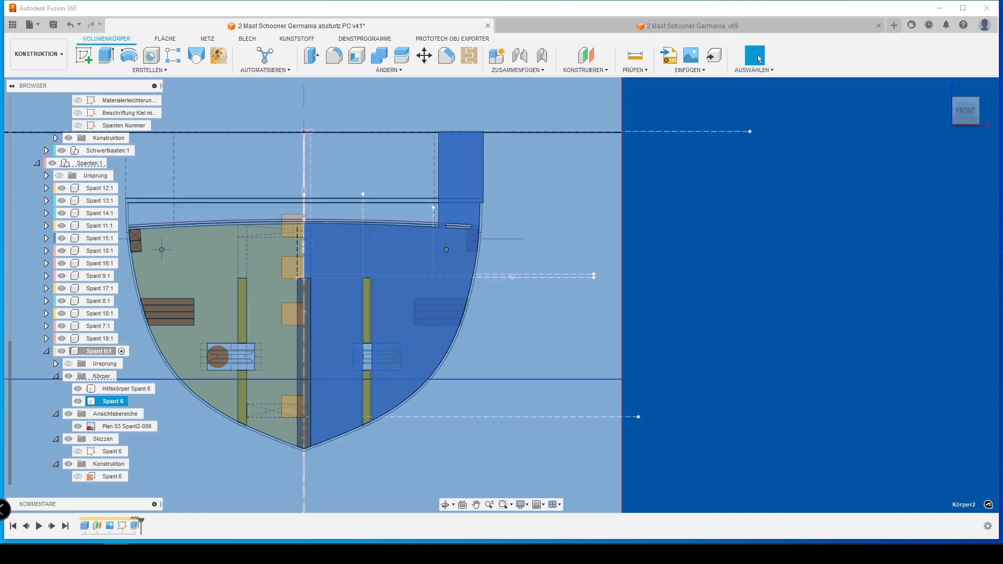
Start a sketch on the frame's front face and place a text box reading Spant 6 across the bulwark extension
left_click(84, 54)
left_click(161, 71)
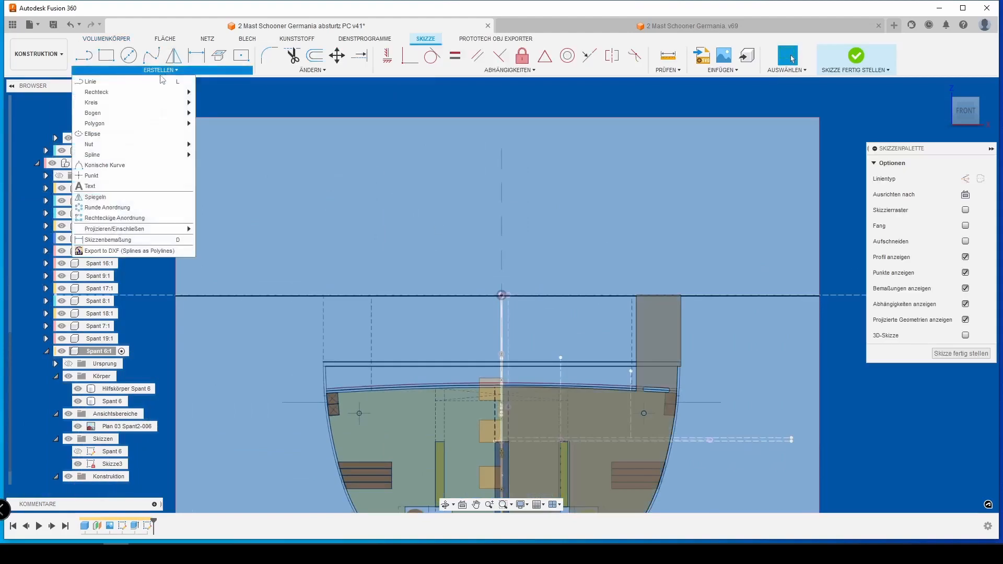
left_click(104, 186)
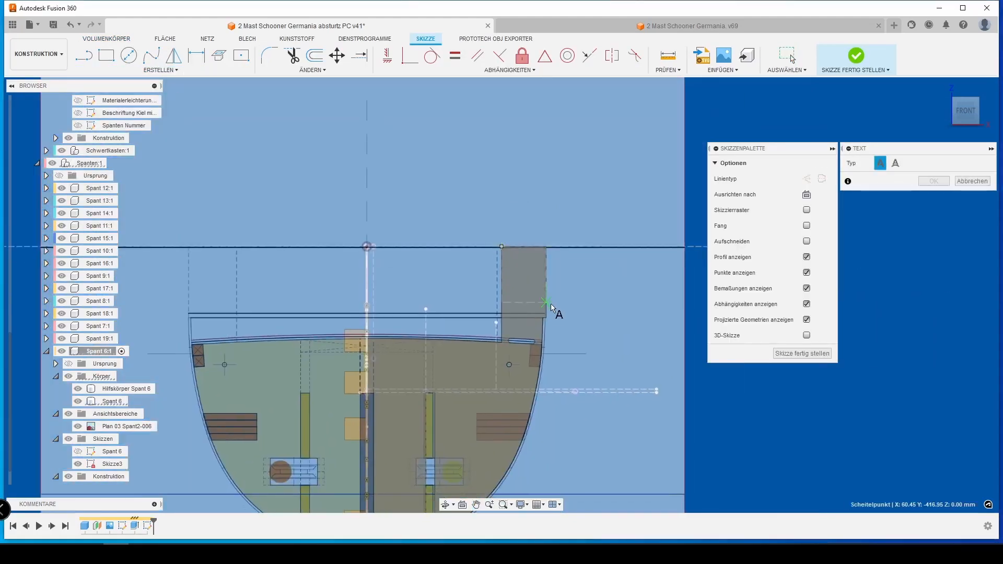
left_click(547, 303)
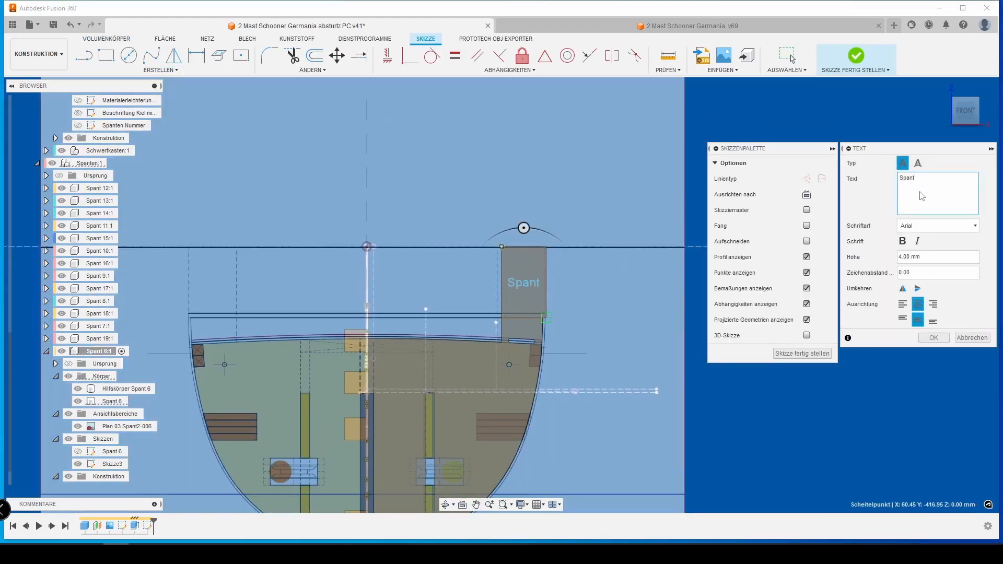
Set the label's text height to Beschriftung2, wrap the 6 onto a second line and finish the sketch
left_click(919, 256)
key("BackSpace")
key("BackSpace")
key("BackSpace")
key("BackSpace")
key("BackSpace")
key("BackSpace")
key("BackSpace")
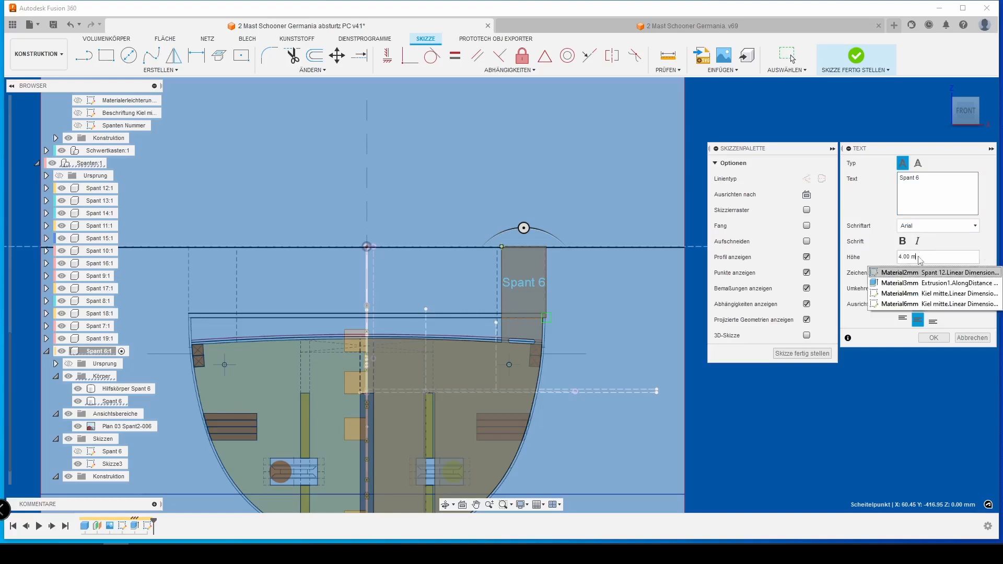
type("B")
left_click(912, 283)
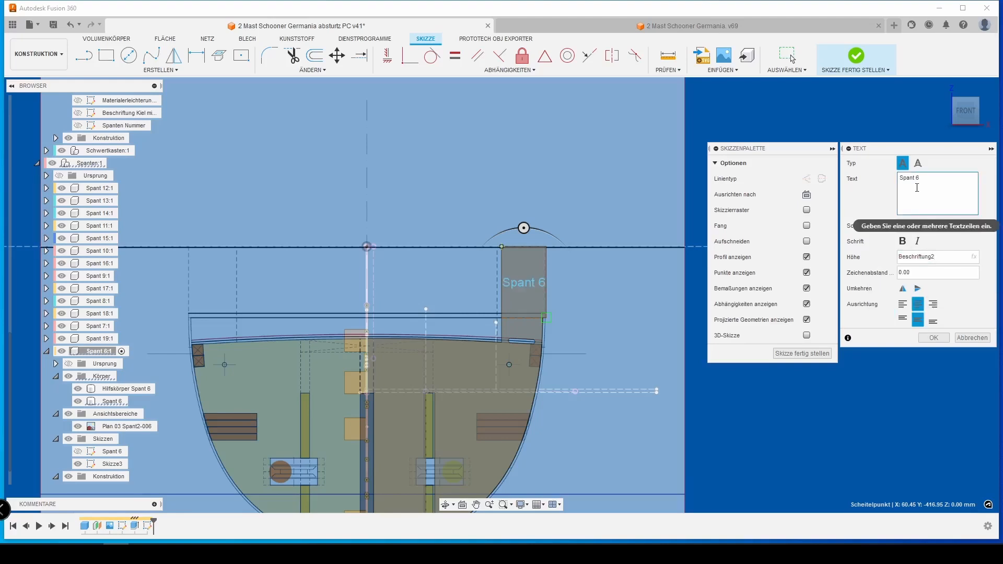
left_click(934, 338)
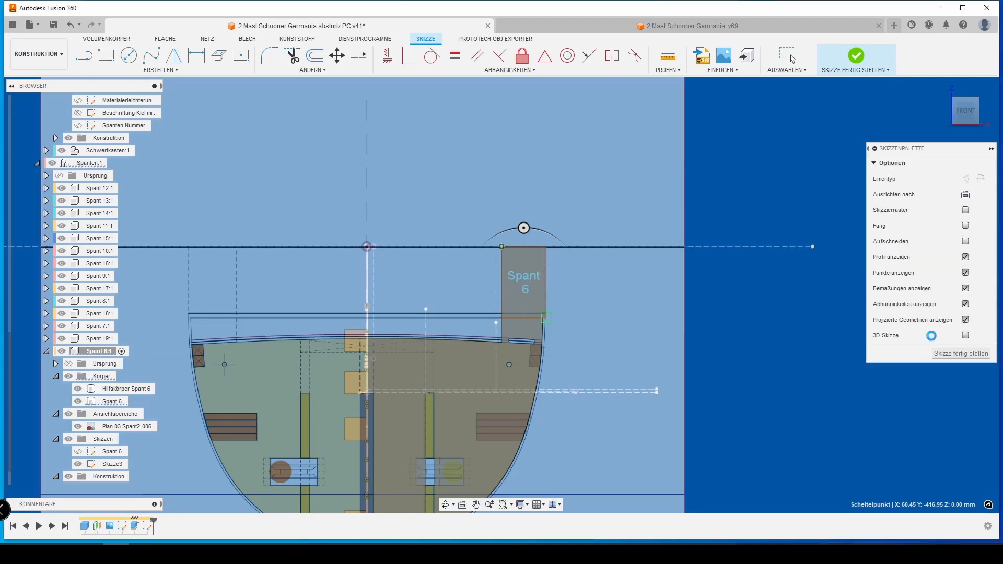
left_click(951, 349)
Engrave the Spant 6 text into the front face of the bulwark extension with the Emboss (Prägen) command
middle_click_drag(694, 382, 632, 267)
left_click(457, 162)
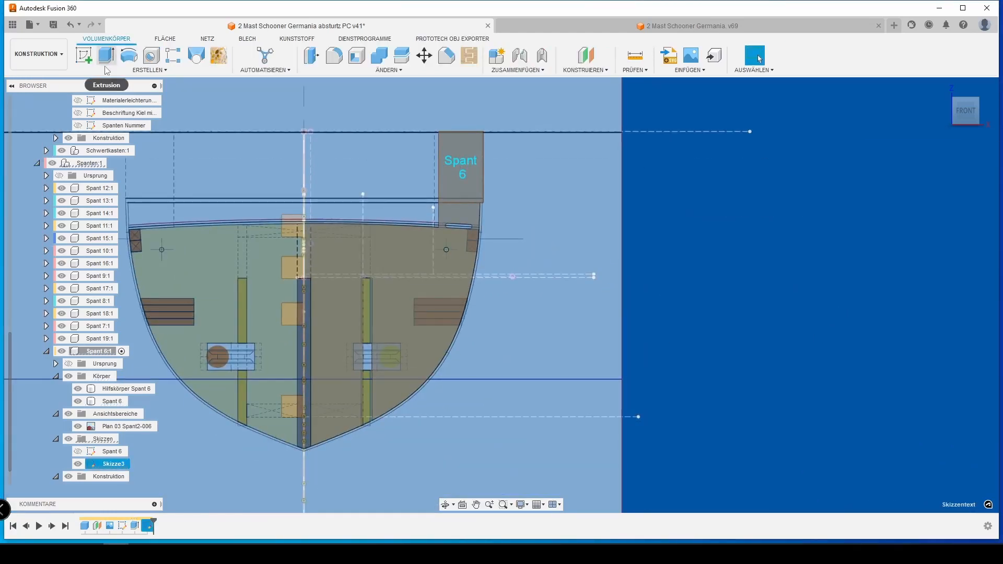
left_click(107, 72)
left_click(105, 172)
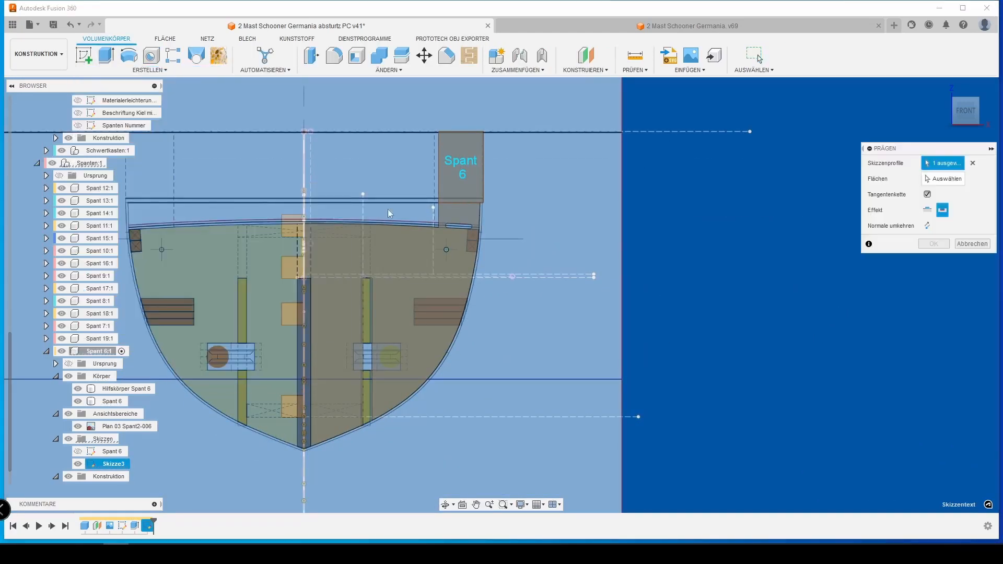
left_click(931, 322)
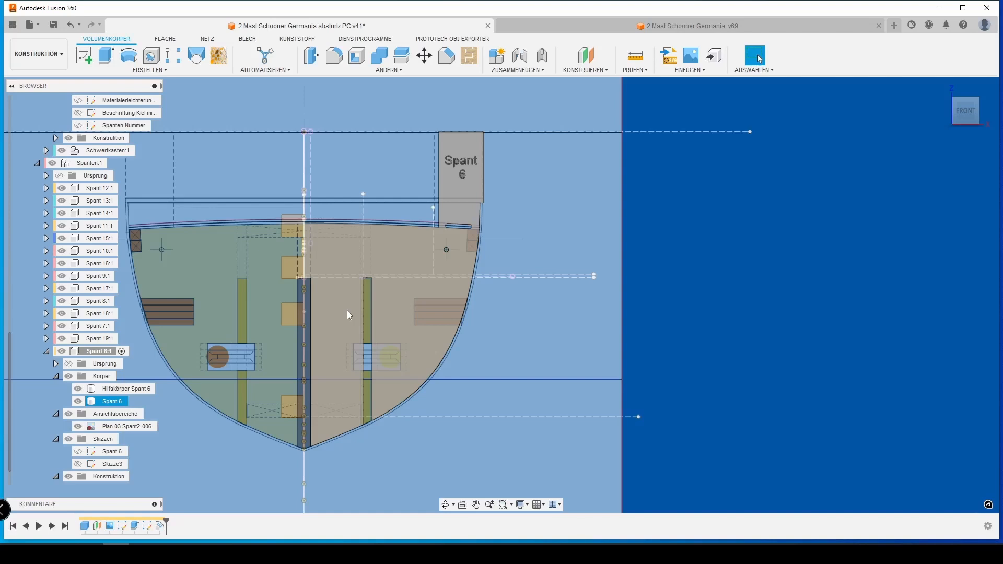
key("Escape")
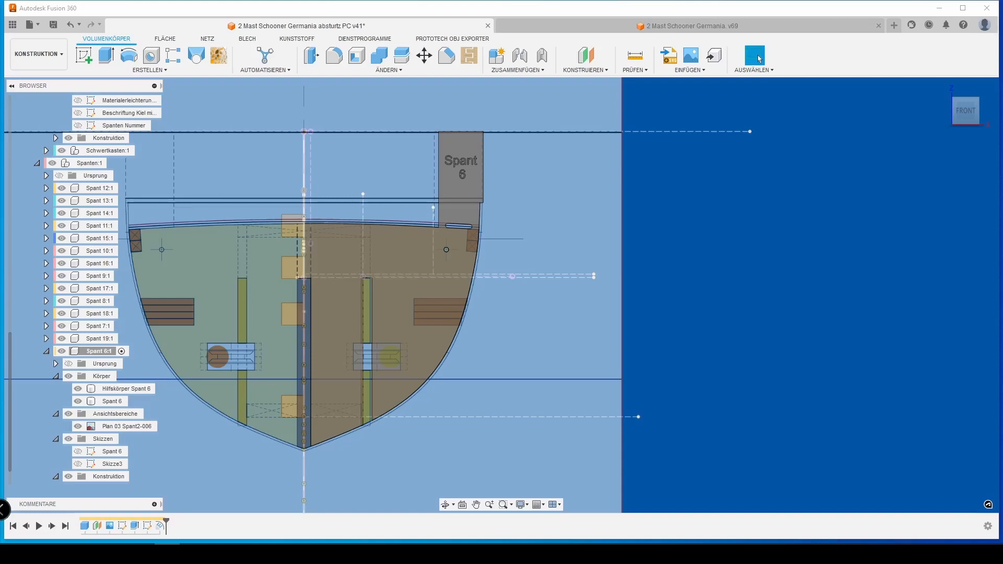
Assign a wood material to the Spant 6 body
right_click(107, 403)
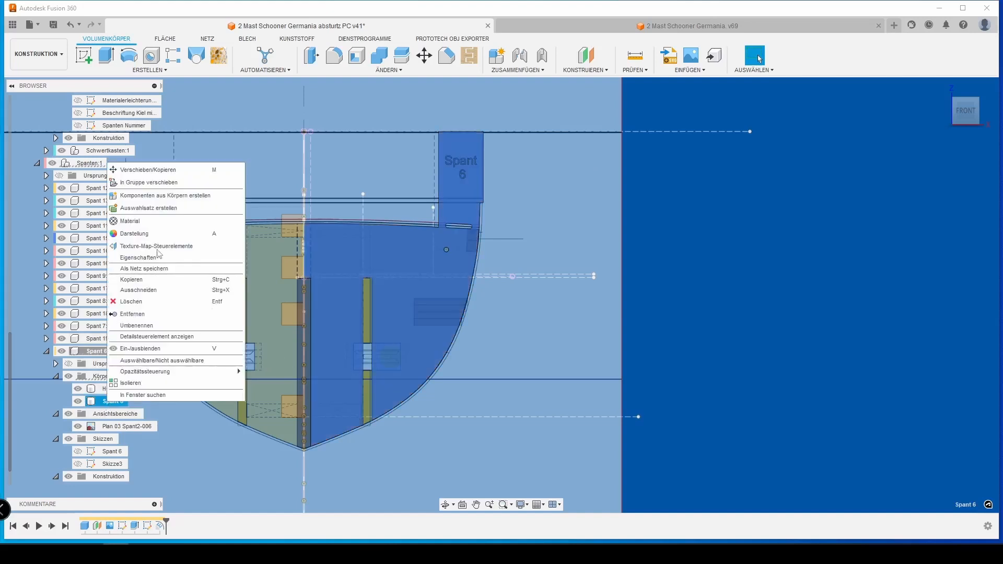
left_click(152, 220)
left_click_drag(850, 187, 397, 314)
left_click(973, 488)
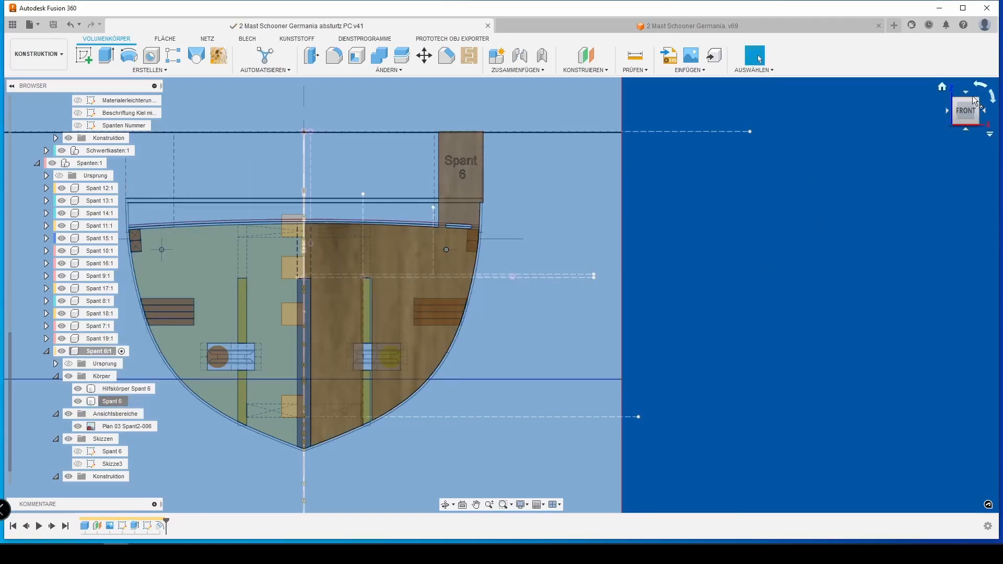
Show the whole model in the home view and hide the Kiel mitte sketch and the Plan 03 Spant2-006 canvas
left_click(978, 99)
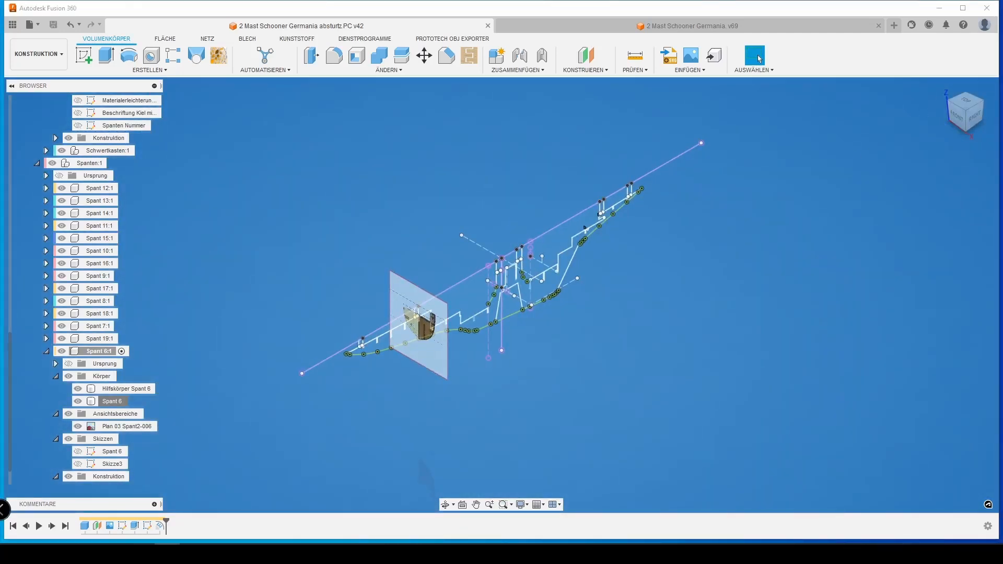
scroll(116, 126, "up", 1)
left_click(78, 150)
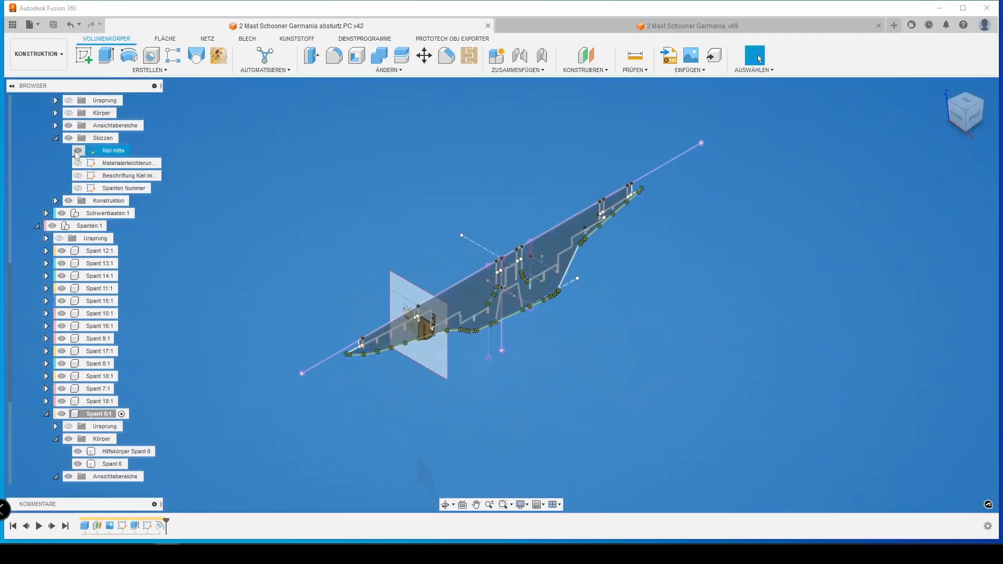
left_click(94, 414)
scroll(94, 414, "down", 2)
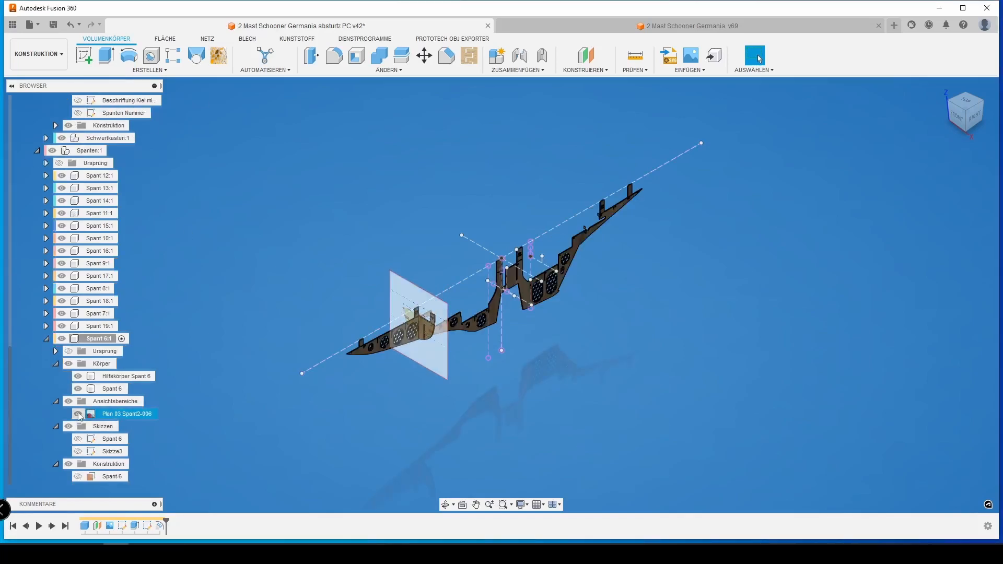
Connect the Spant 6 component to the keel with an as-built joint of type Starr
left_click(541, 54)
left_click(412, 326)
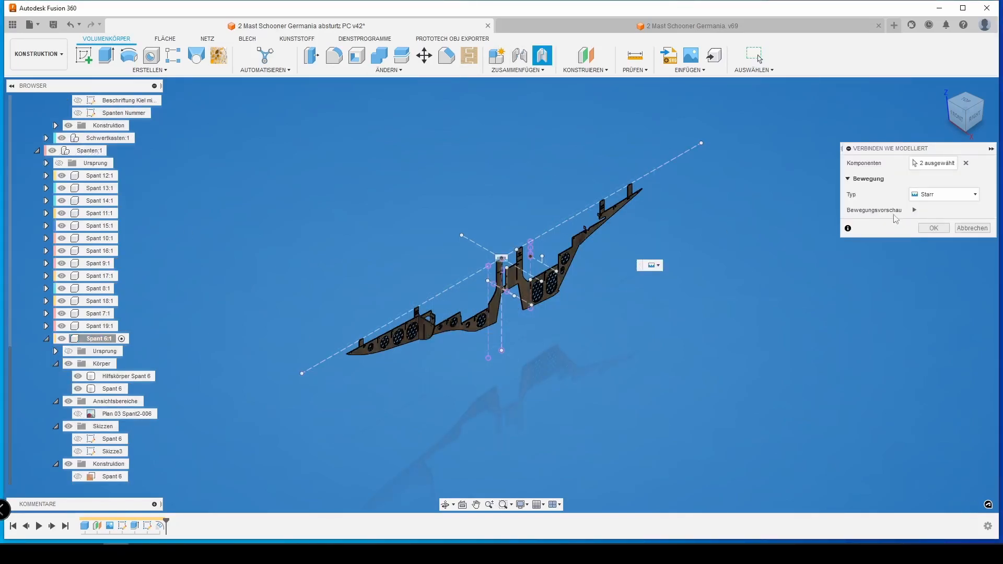
left_click(934, 227)
Rename the new rigid joint in the Rumpf assembly Kiel Spant 6 and hide it
scroll(84, 222, "up", 4)
scroll(85, 221, "up", 3)
left_click(37, 188)
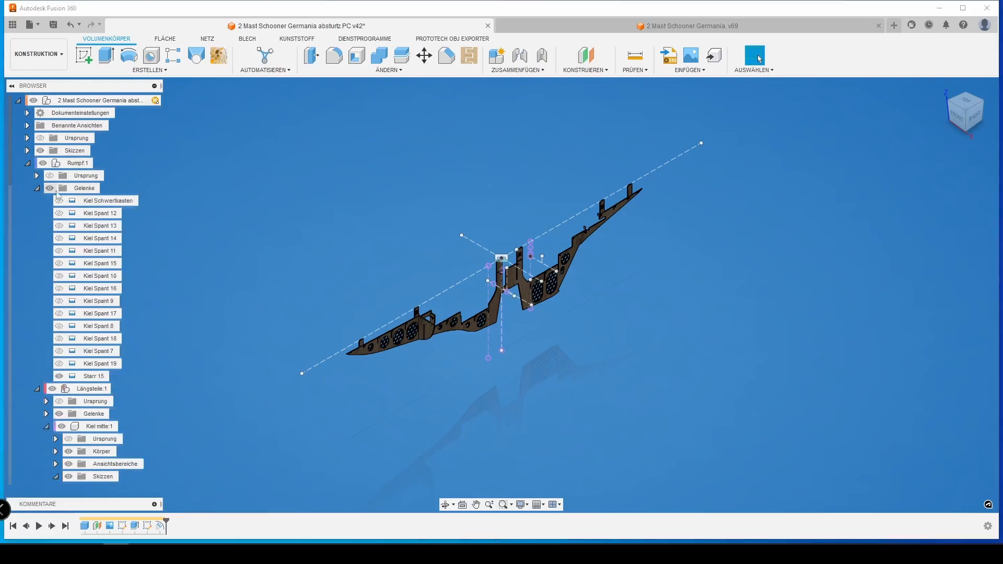
double_click(99, 376)
type("Kiel Spant 6")
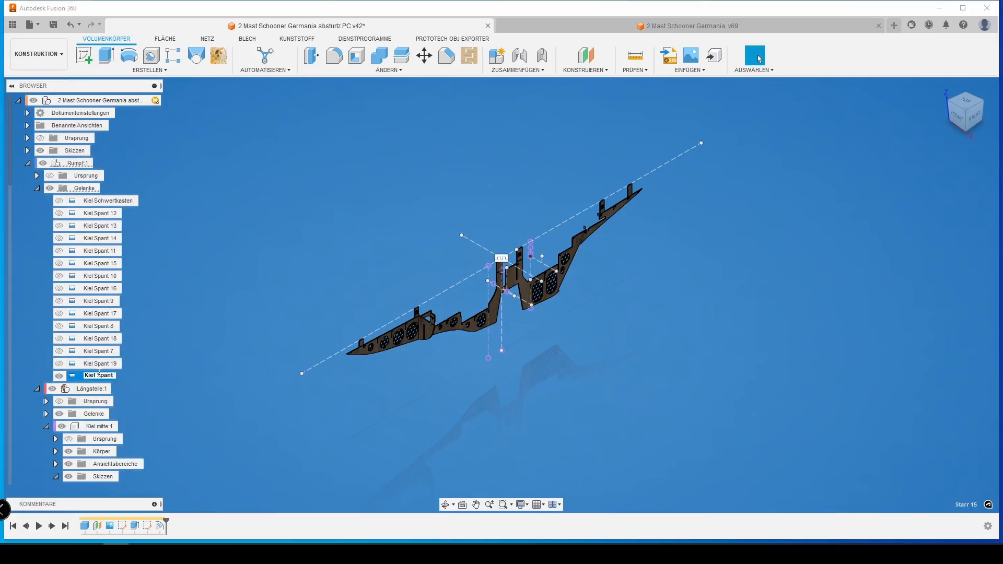
key("Return")
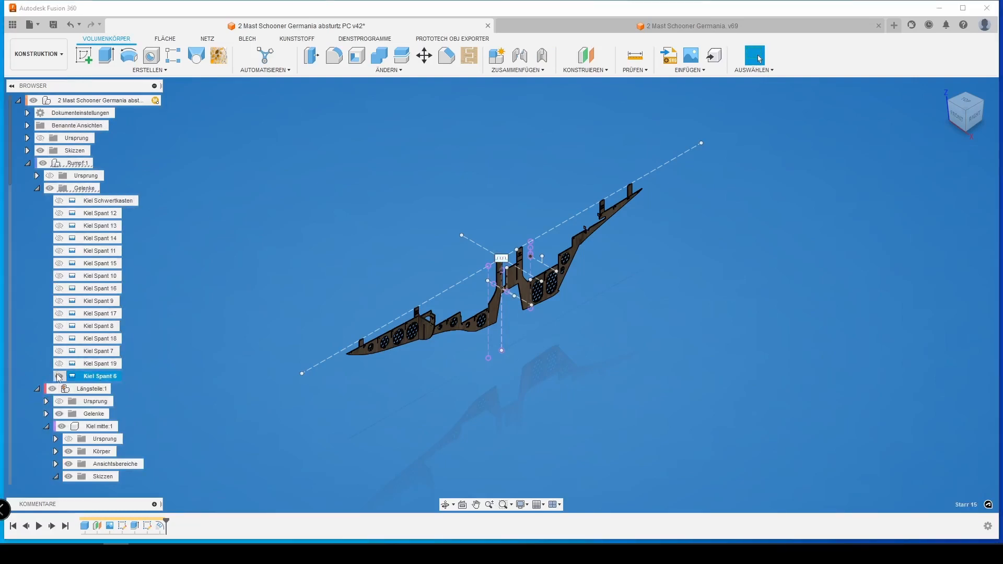
left_click(37, 188)
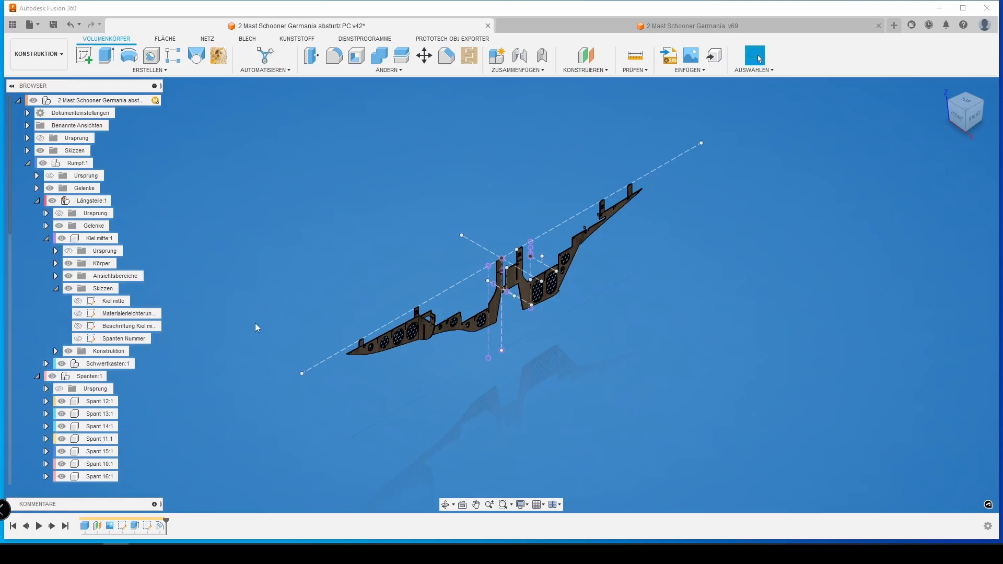
Save the schooner design
key("ctrl+s")
key("Return")
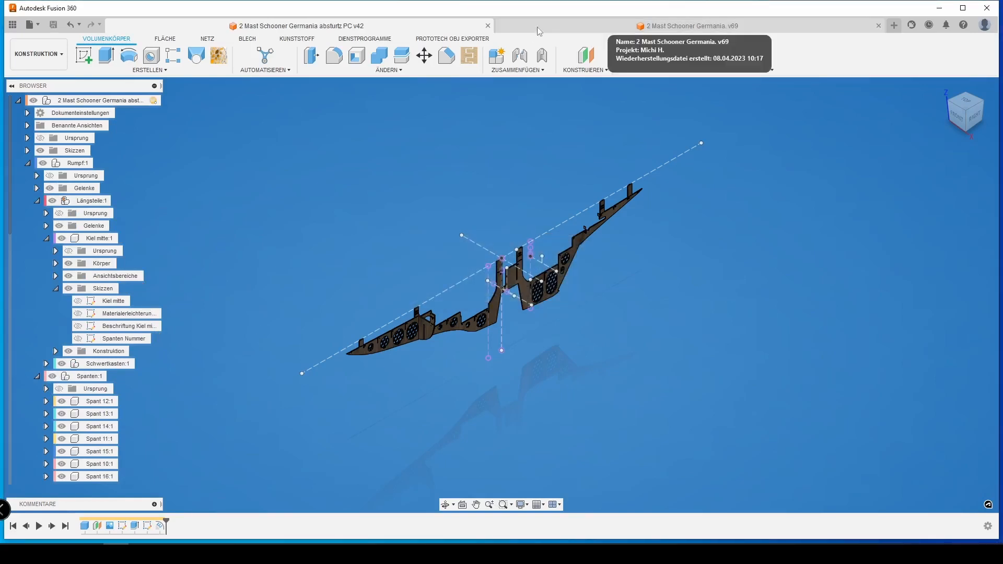
left_click(692, 26)
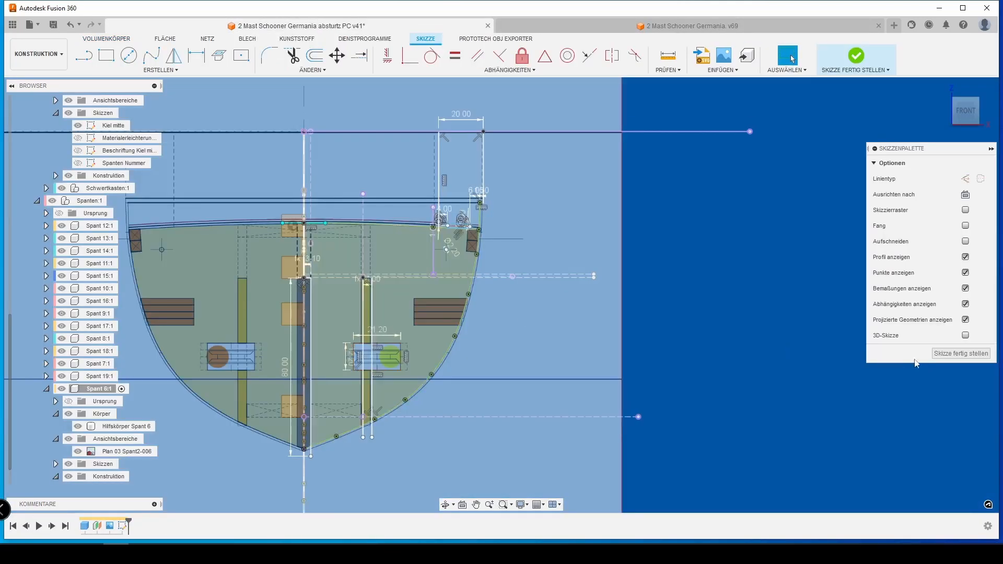
Finish the half-frame sketch and change its name from Skizze2 to Spant 6
left_click(962, 353)
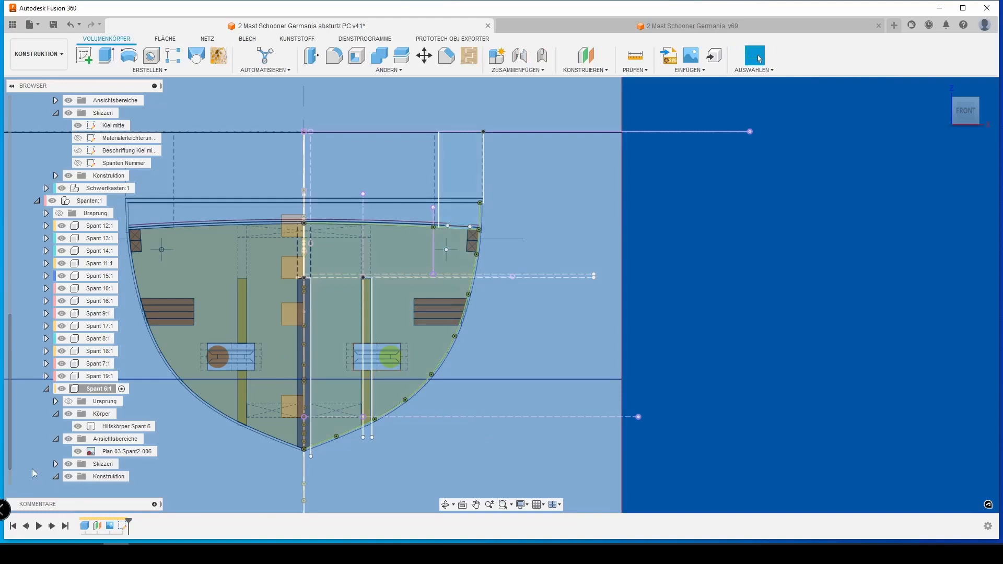
left_click(56, 464)
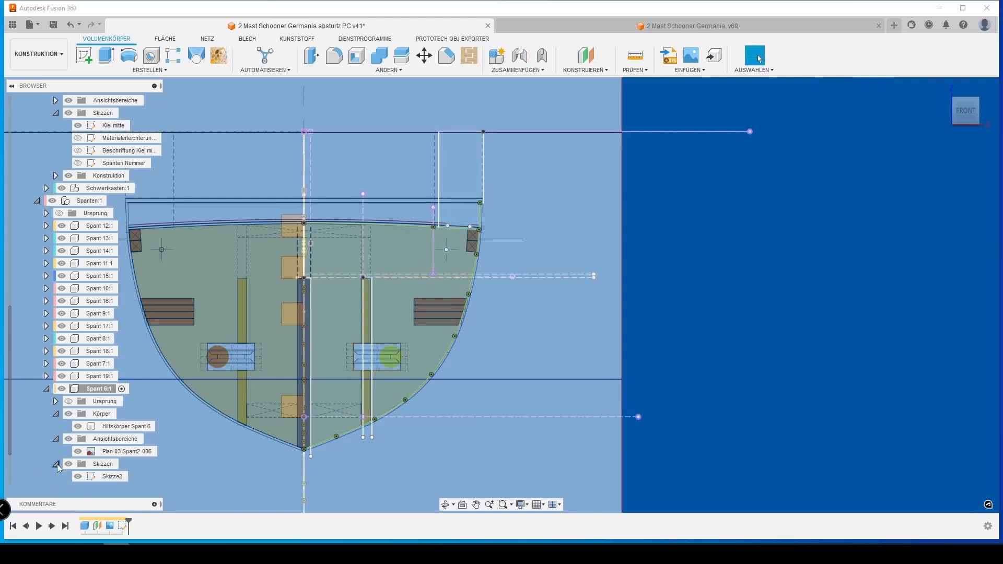
left_click(111, 477)
left_click(111, 476)
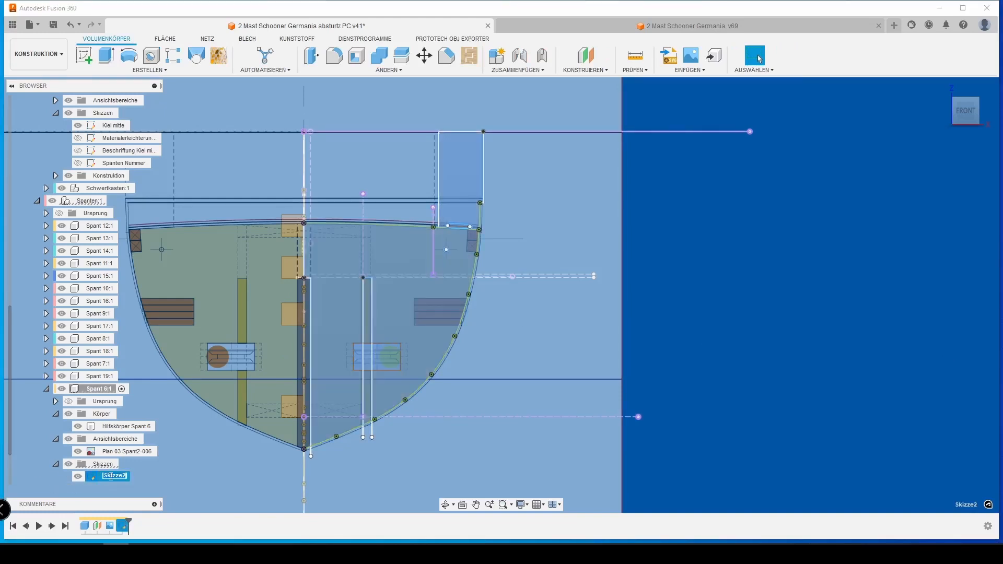
type("Spant 6")
key("Return")
Extrude the two Spant 6 sketch profiles by Material4mm into a new body and rename that body Spant 6
type("e")
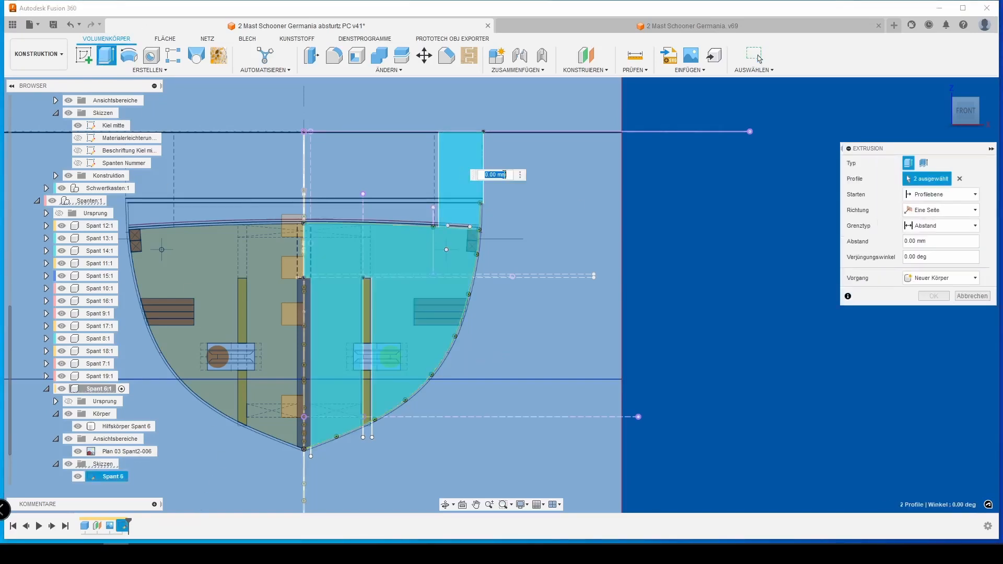
type("m")
double_click(497, 218)
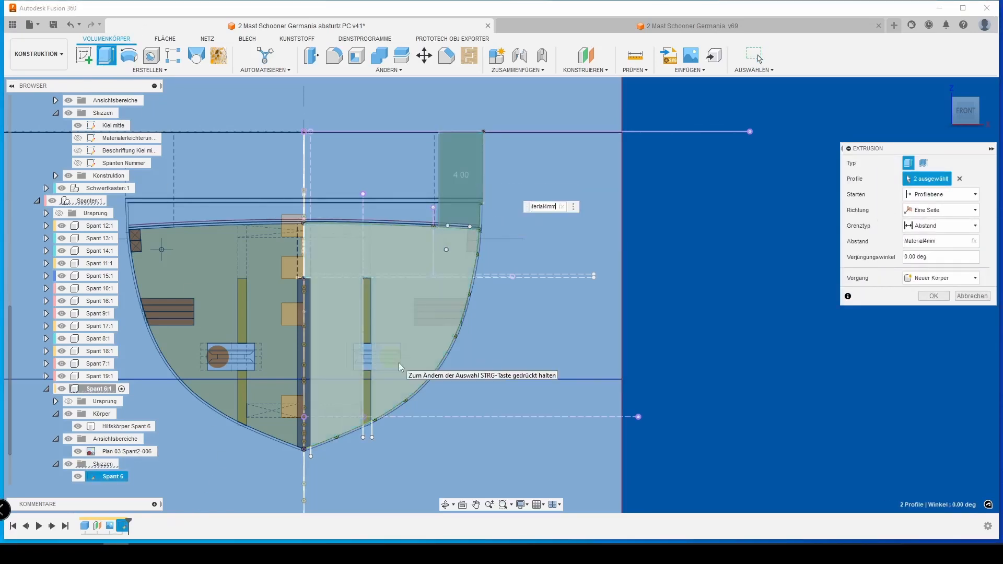
key("Return")
double_click(113, 439)
type("Spant 6")
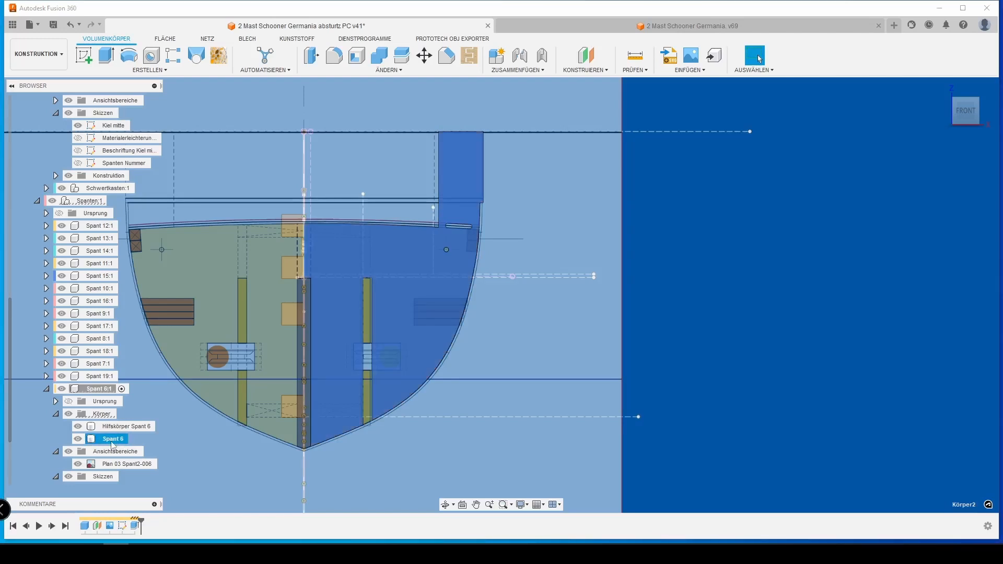
key("Return")
scroll(131, 373, "down", 3)
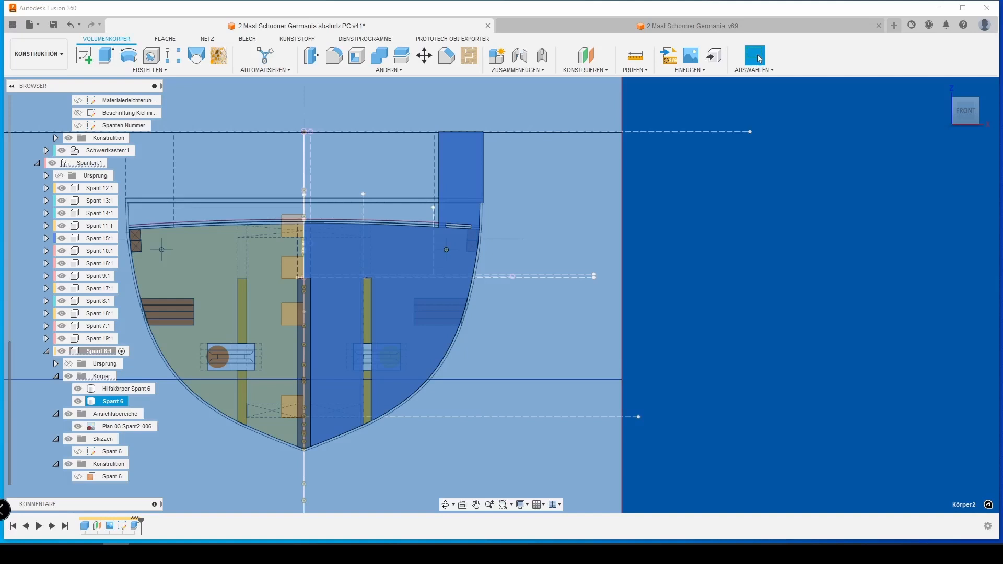
Start a sketch on the front face of the Spant 6 body and place a text frame over its upper tab
left_click(84, 55)
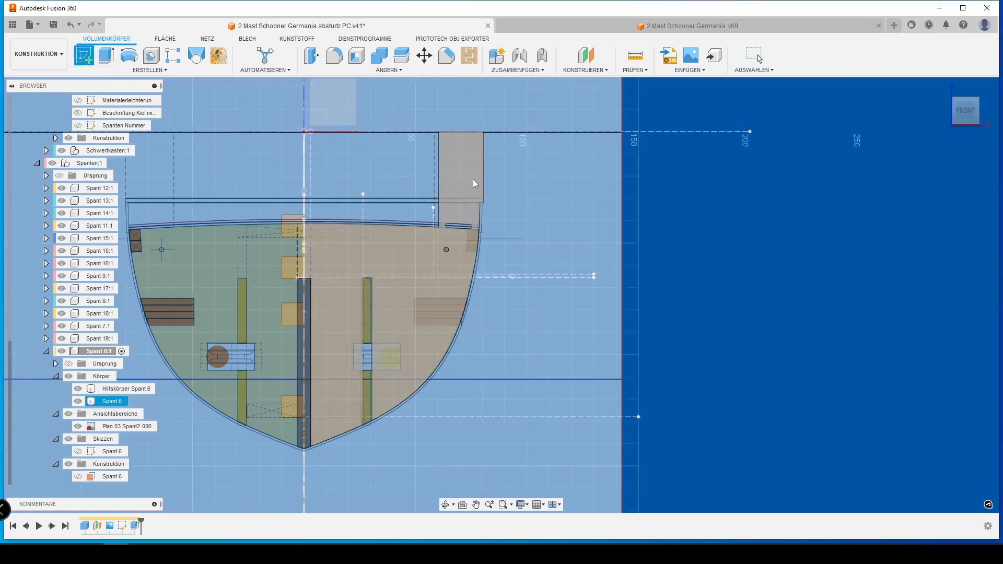
left_click(472, 179)
left_click(161, 69)
left_click(113, 180)
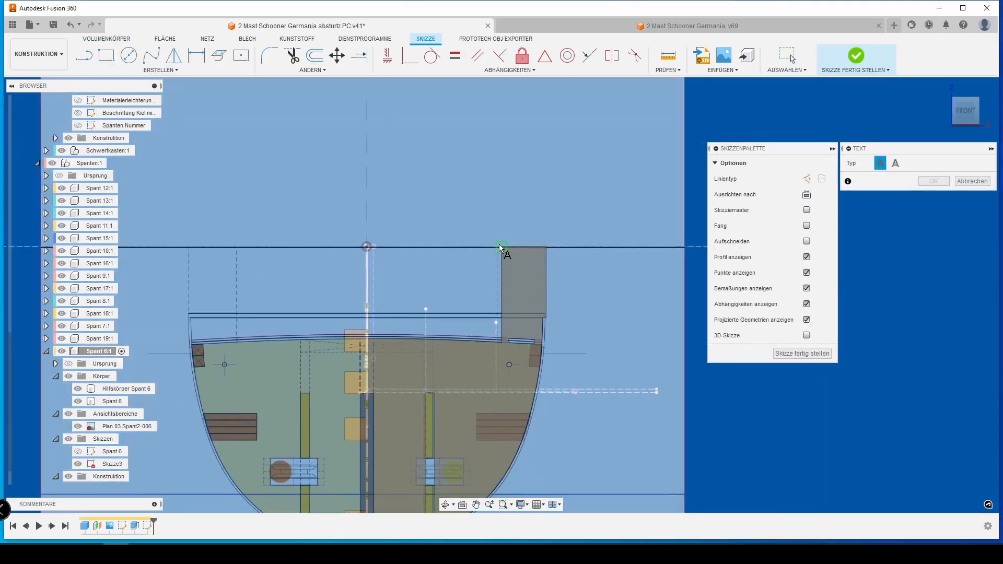
left_click(501, 247)
left_click(546, 318)
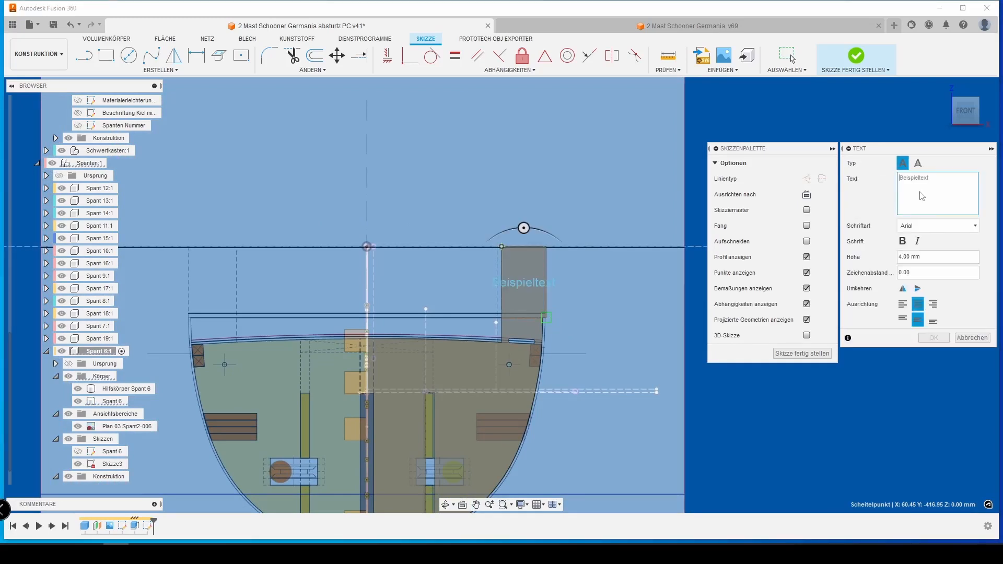
Enter Spant 6 as the label text and set its height to the Beschriftung2 parameter
type("Spant 6")
left_click(919, 256)
key("BackSpace")
key("BackSpace")
key("BackSpace")
key("BackSpace")
key("BackSpace")
key("BackSpace")
key("BackSpace")
type("b")
left_click(915, 284)
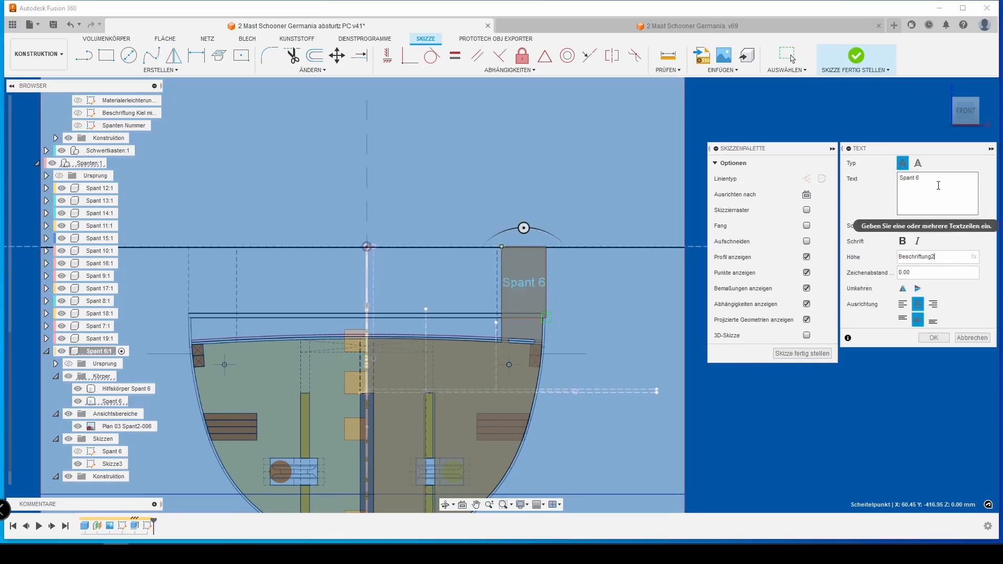
Break the Spant 6 label into two lines and finish the sketch
left_click(916, 180)
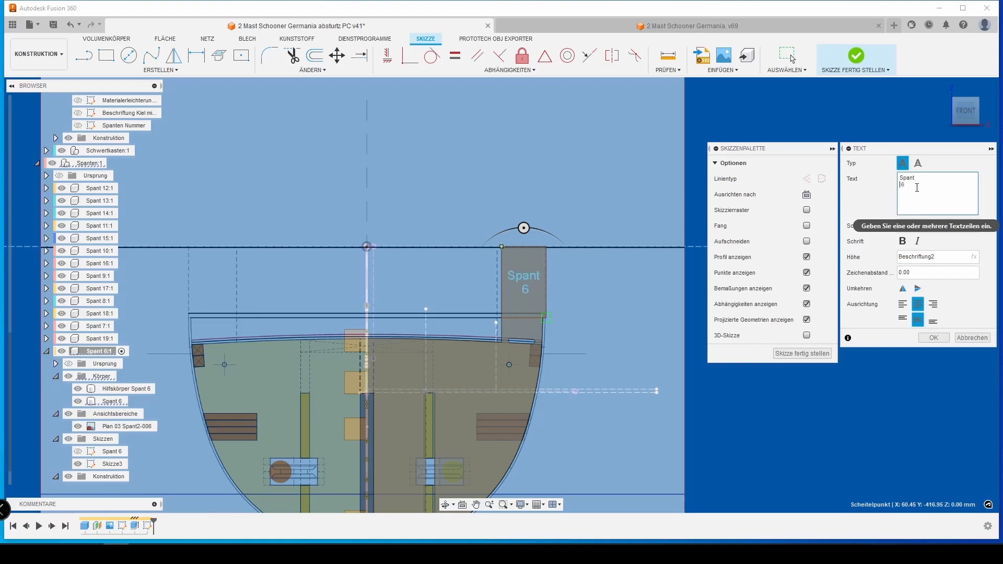
left_click(933, 337)
left_click(951, 353)
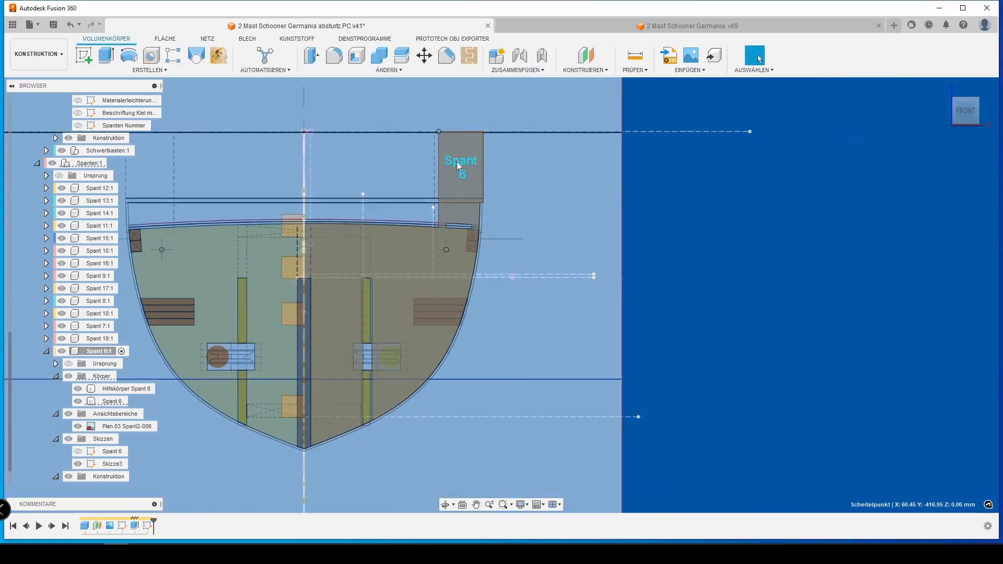
left_click(105, 68)
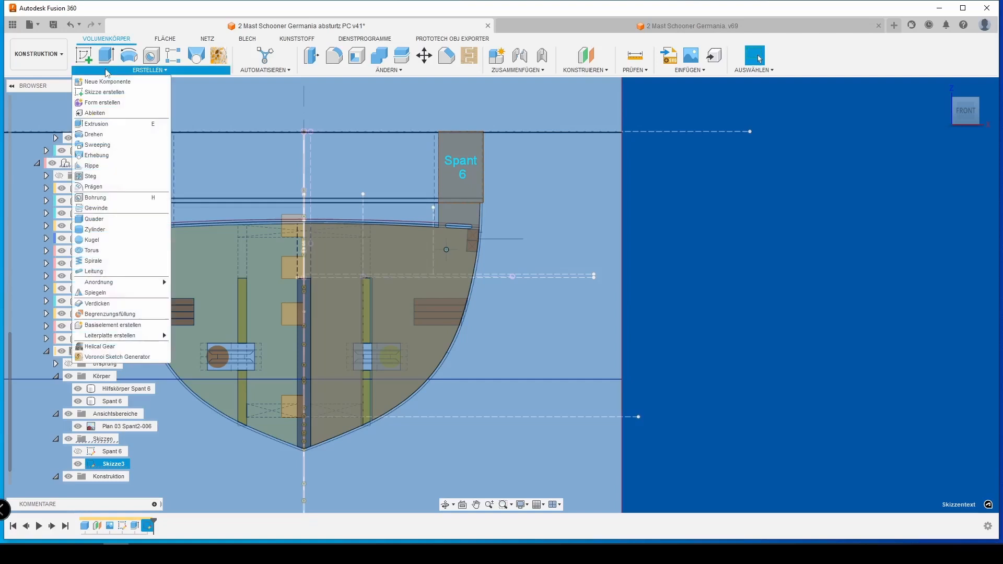
left_click(113, 190)
left_click(756, 57)
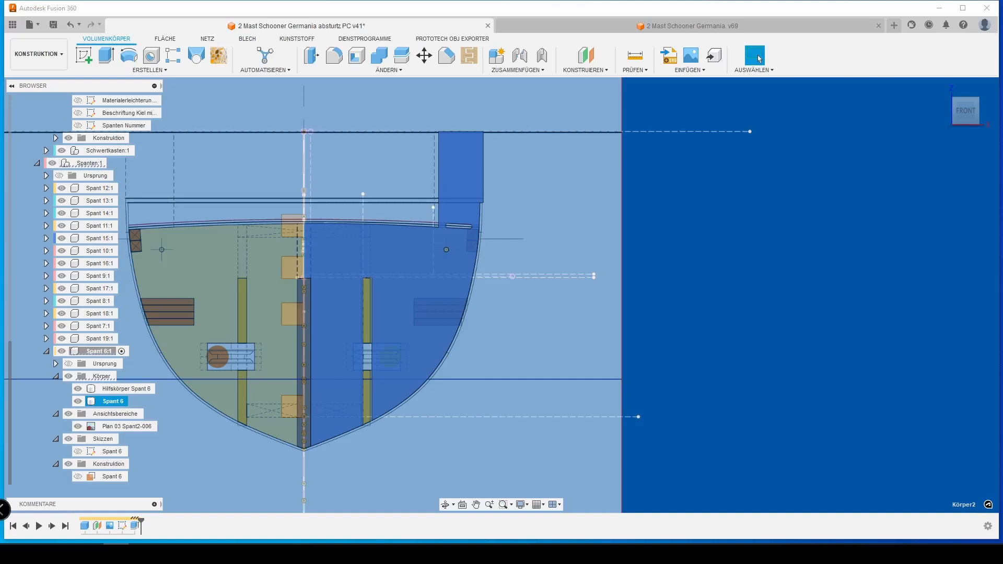
Start a new sketch on the front face of the Spant 6 body and activate the Text tool
left_click(90, 49)
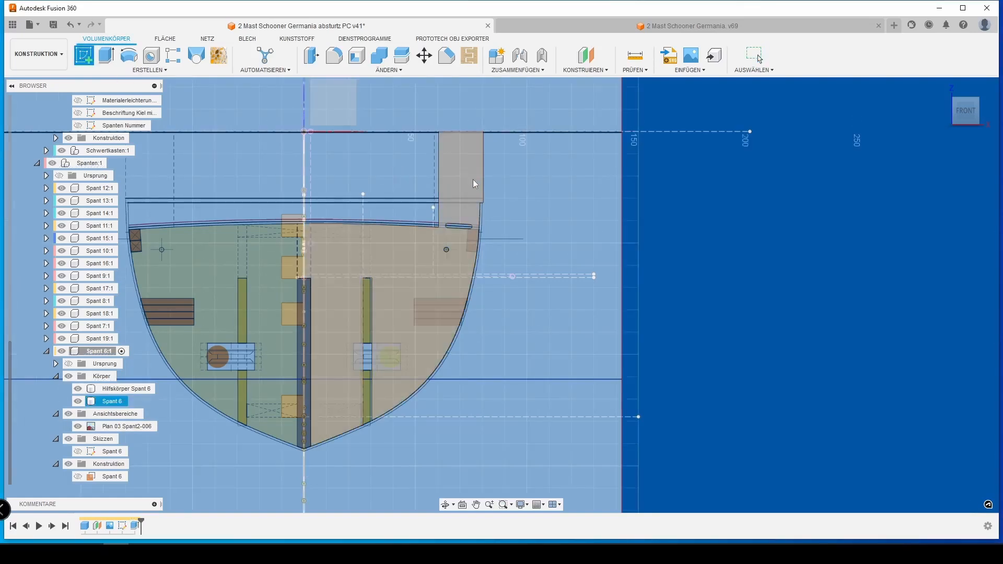
left_click(473, 180)
left_click(161, 70)
left_click(99, 180)
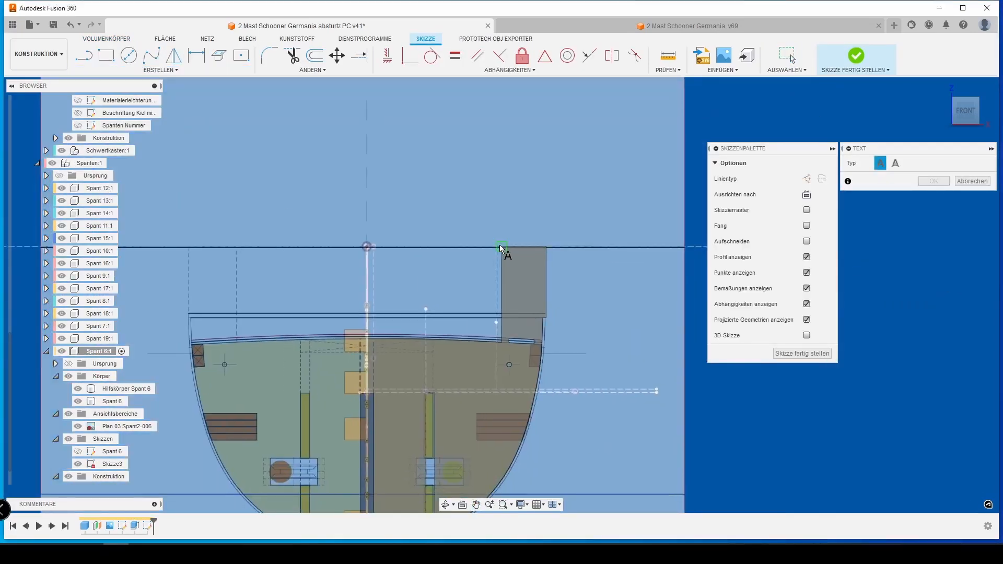
left_click(501, 248)
left_click(546, 317)
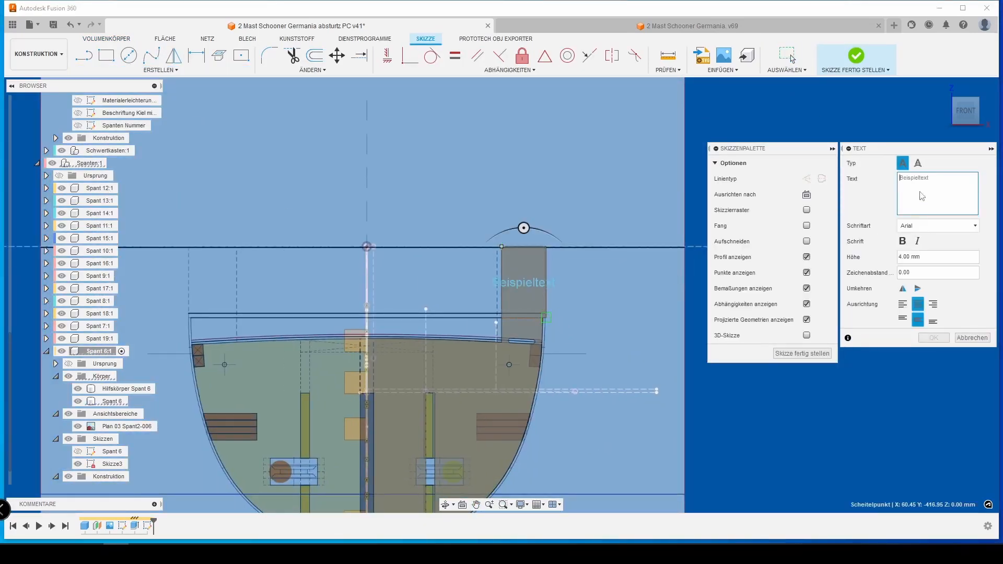
type("Spant 6")
double_click(919, 256)
key("BackSpace")
type("B")
left_click(915, 285)
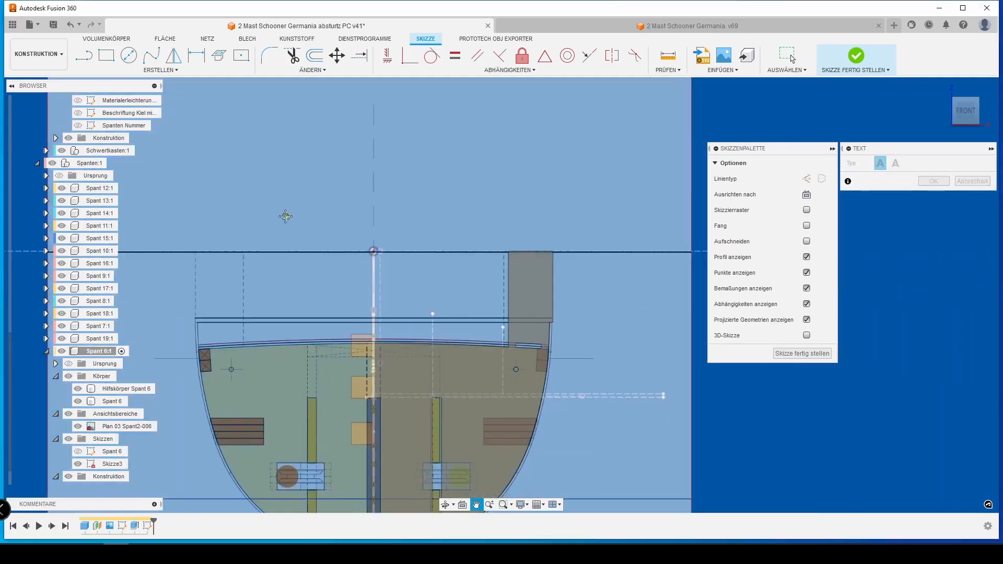
Place a text frame between opposite corners of the half-frame's upper tab and enter Spant 6 as its text
middle_click_drag(284, 217, 277, 213)
left_click(501, 247)
left_click(546, 318)
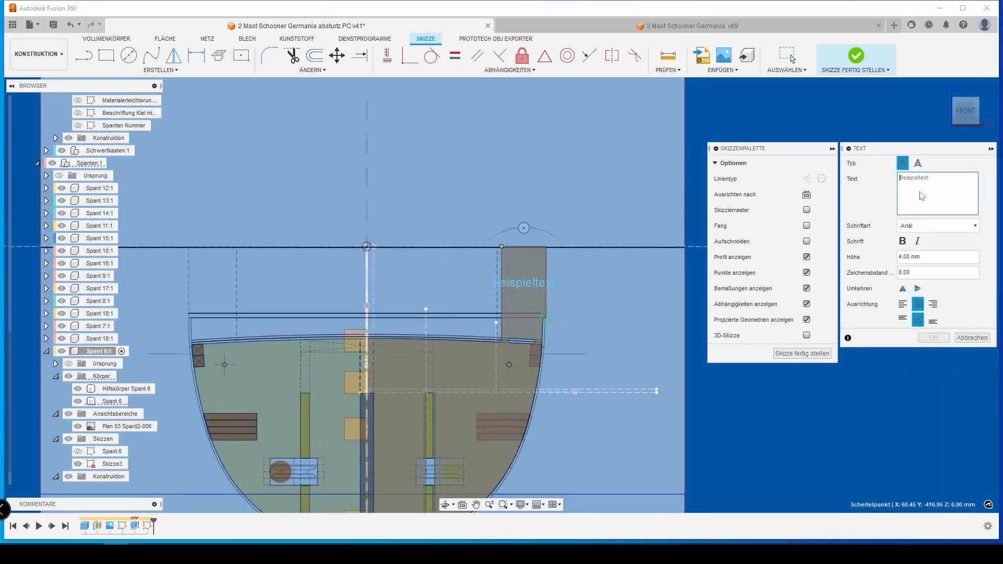
type("Spant 6")
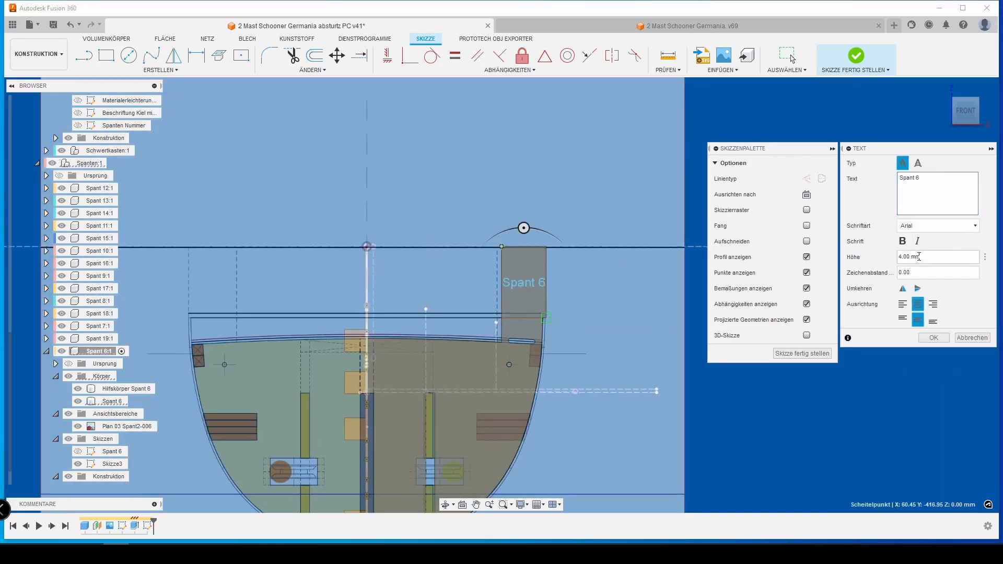
Try the Beschriftung2 parameter as the label's text height and re-enter the 6 in its text
double_click(919, 257)
key("BackSpace")
type("b")
left_click(915, 286)
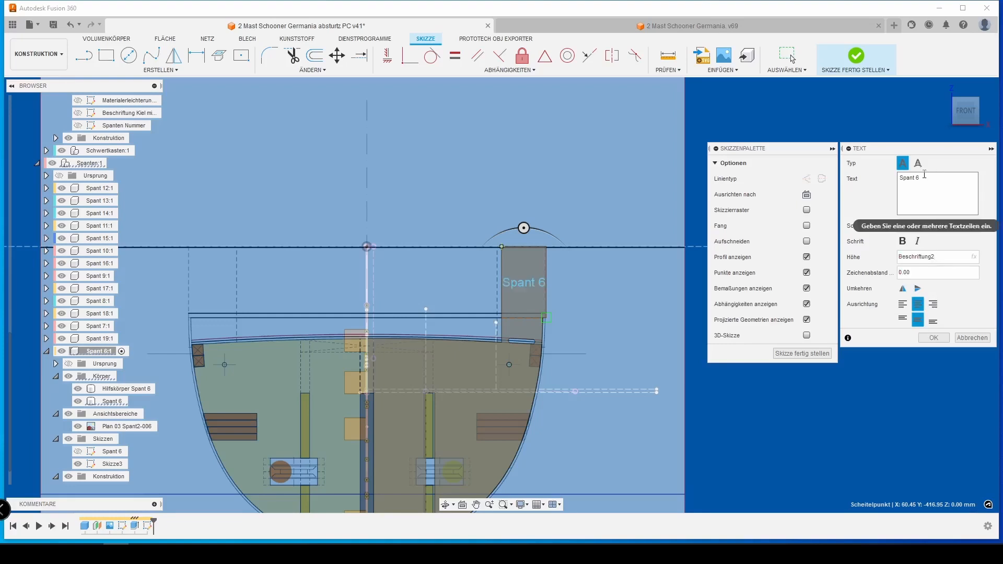
left_click(915, 179)
key("BackSpace")
key("BackSpace")
type("6")
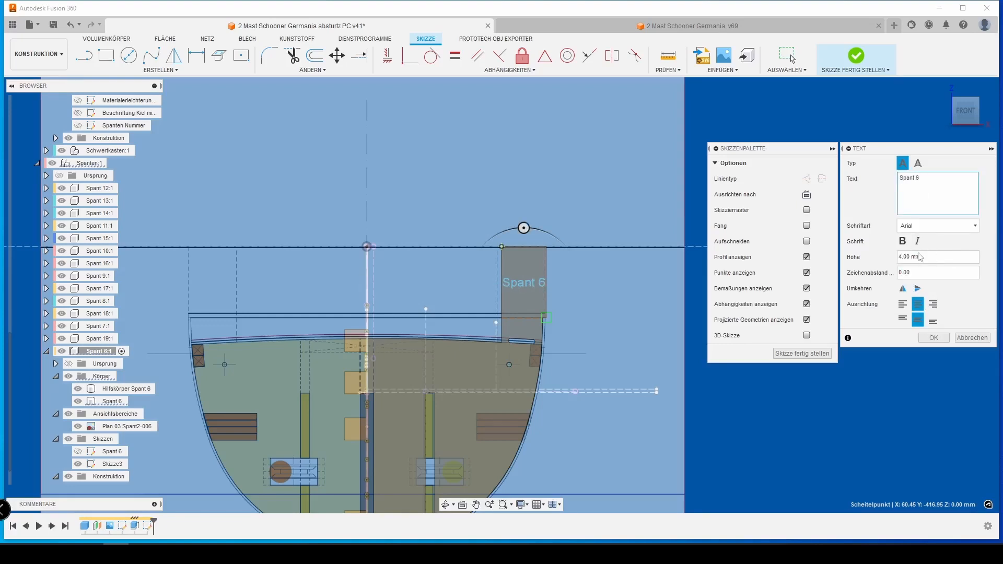
double_click(919, 256)
type("b")
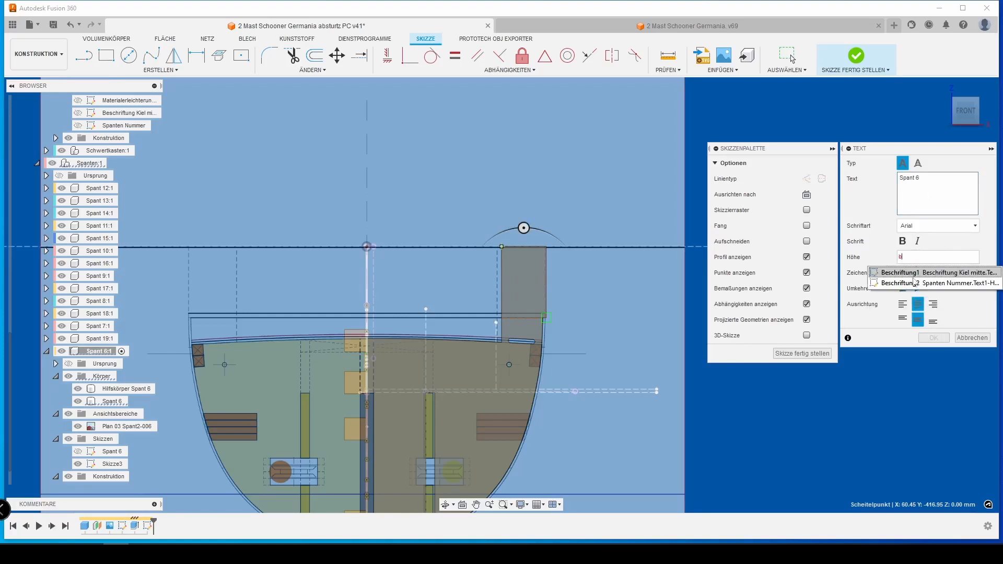
left_click(915, 283)
left_click(917, 187)
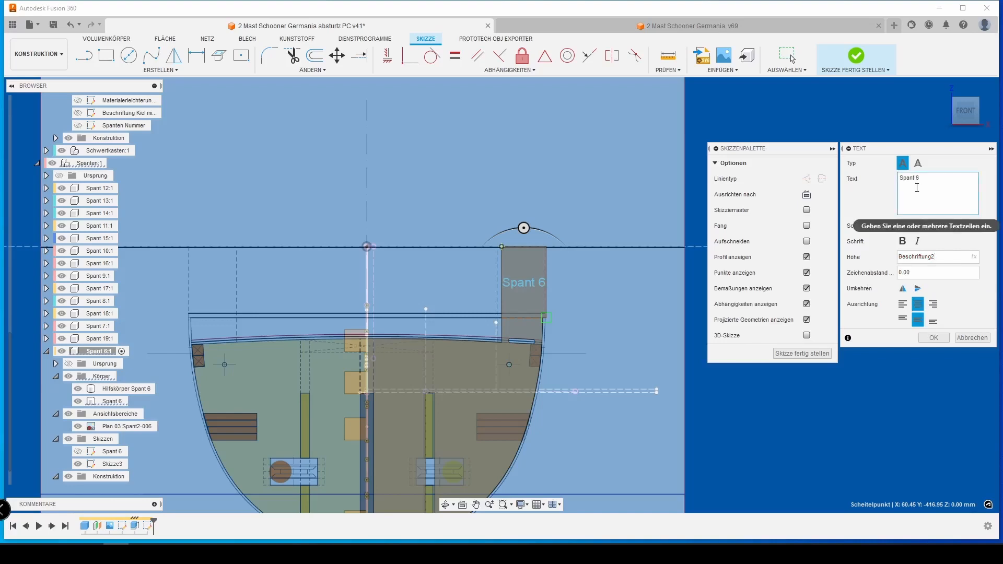
Set the height of the Spant 6 text to the Beschriftung2 parameter
double_click(919, 257)
type("b")
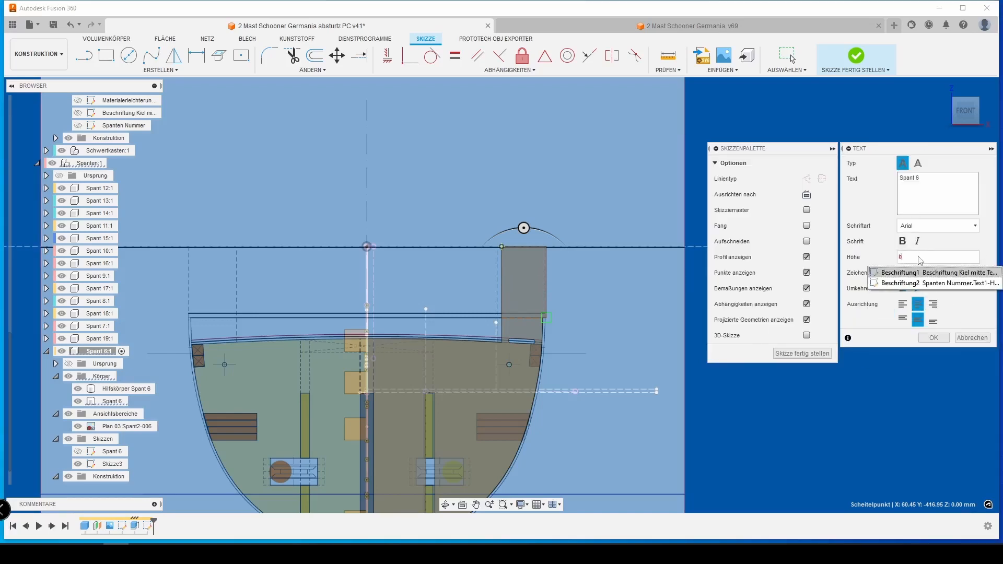
left_click(915, 283)
left_click(917, 188)
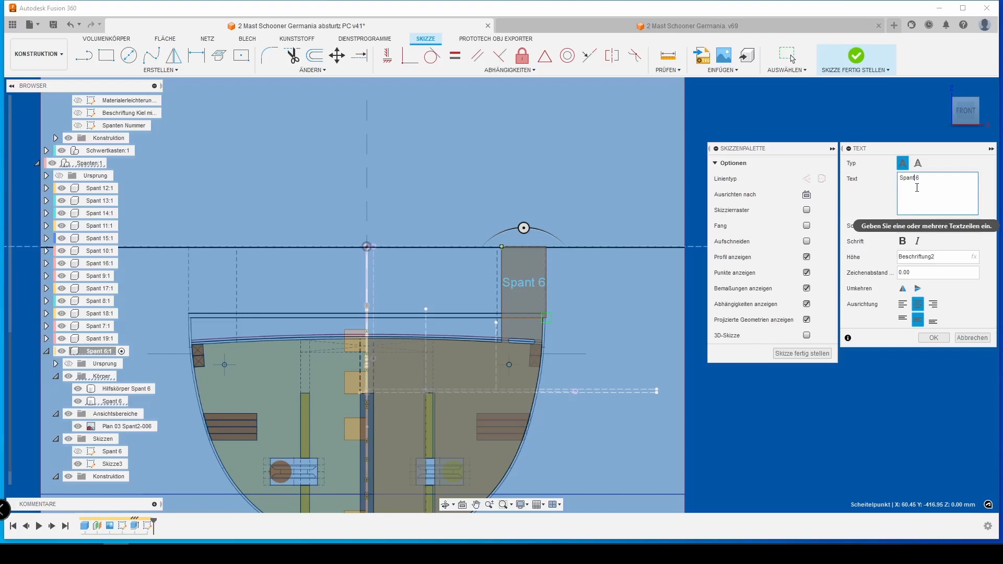
Split the Spant 6 label into two lines and try to emboss it into the body's front face
key("Return")
left_click(933, 338)
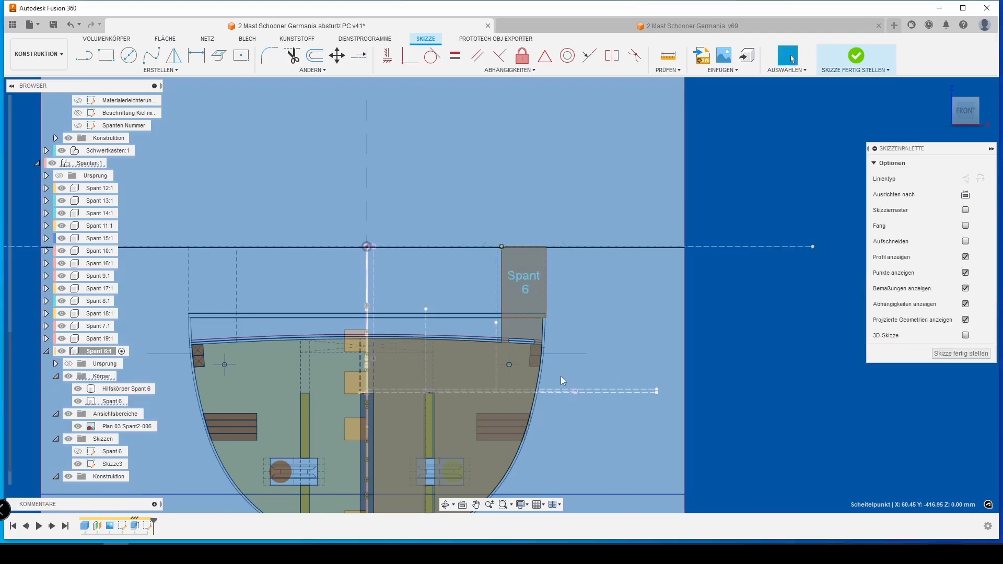
left_click(457, 162)
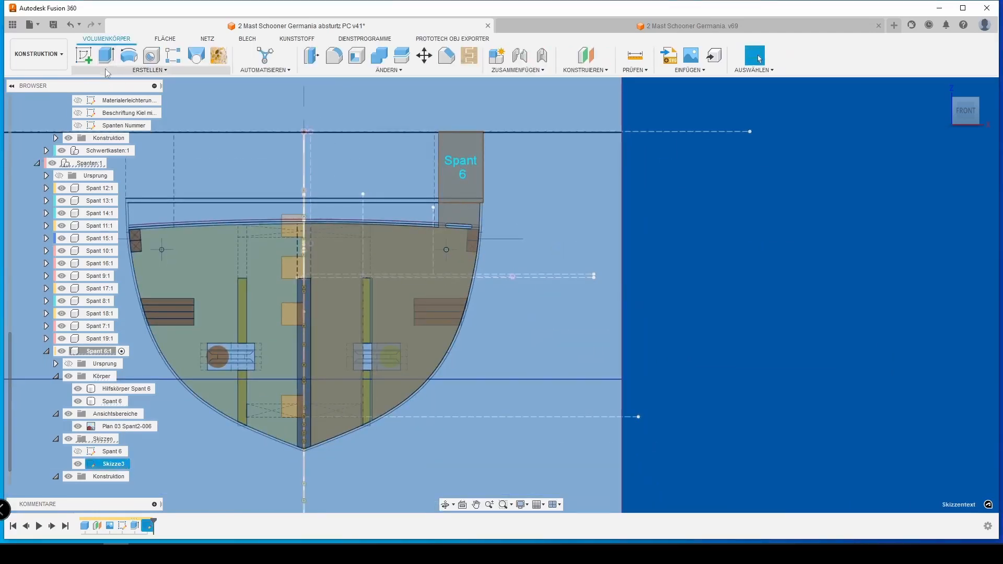
left_click(107, 73)
left_click(120, 190)
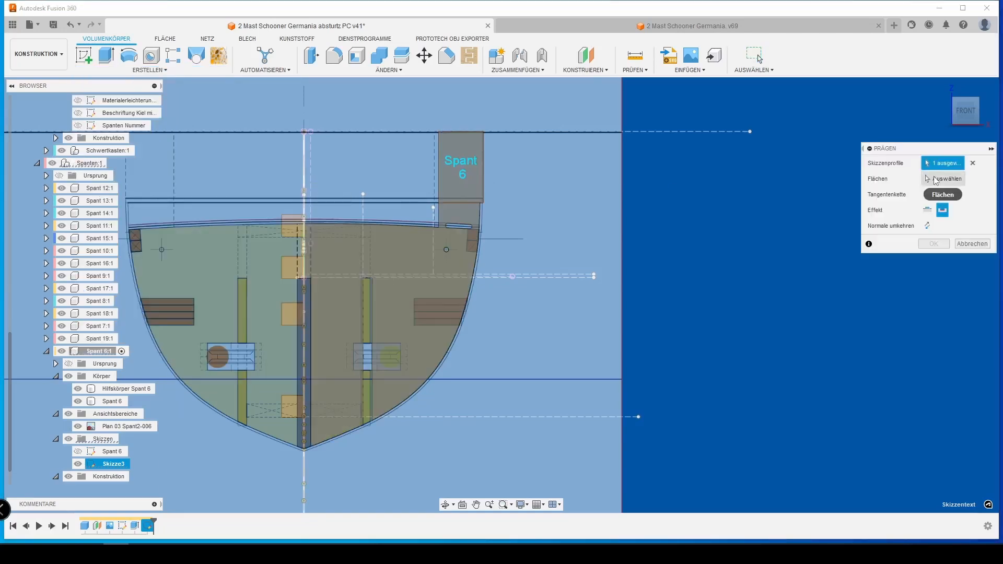
left_click(467, 192)
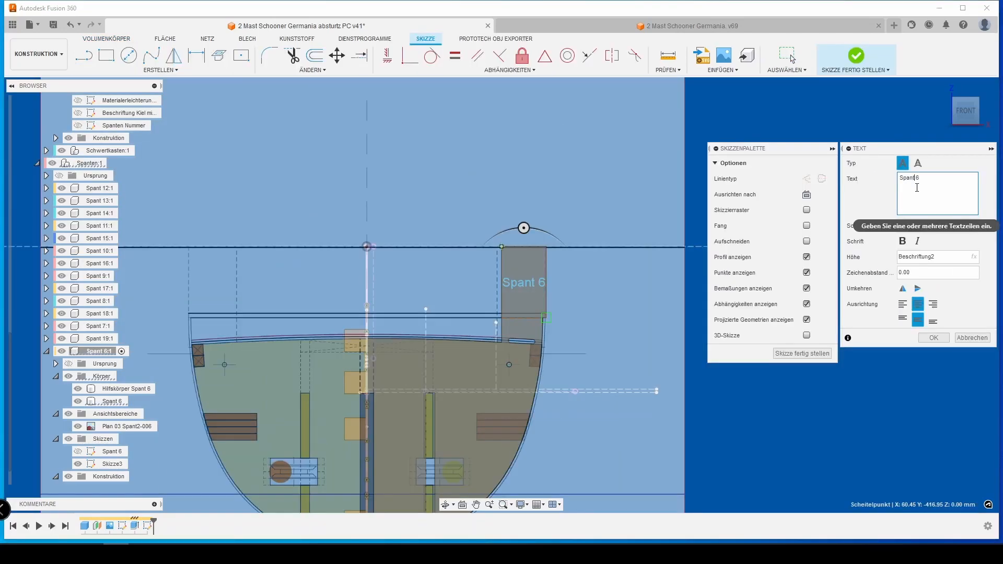
Put the 6 of the label on a second line, accept the text and finish the sketch
key("Return")
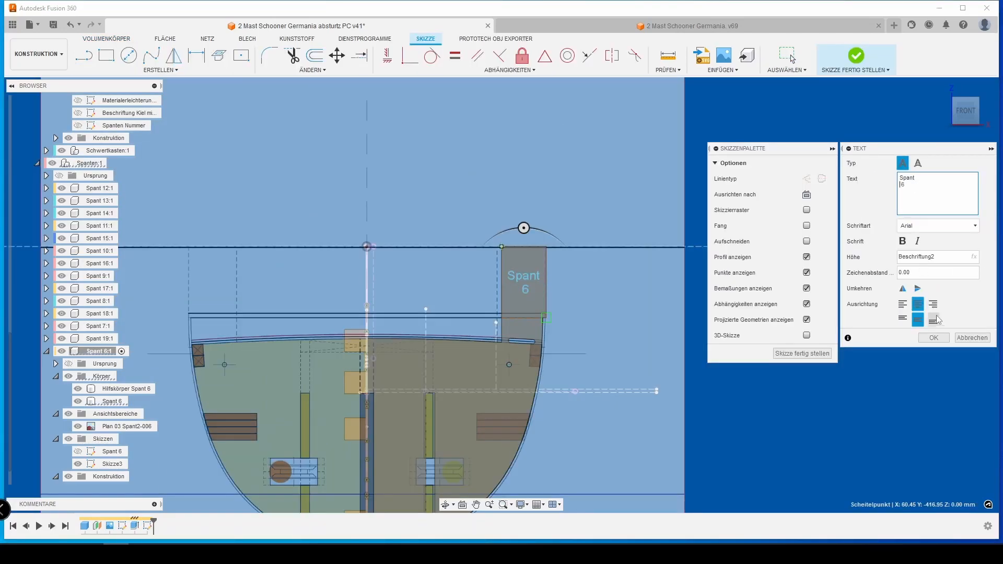
left_click(933, 337)
left_click(953, 352)
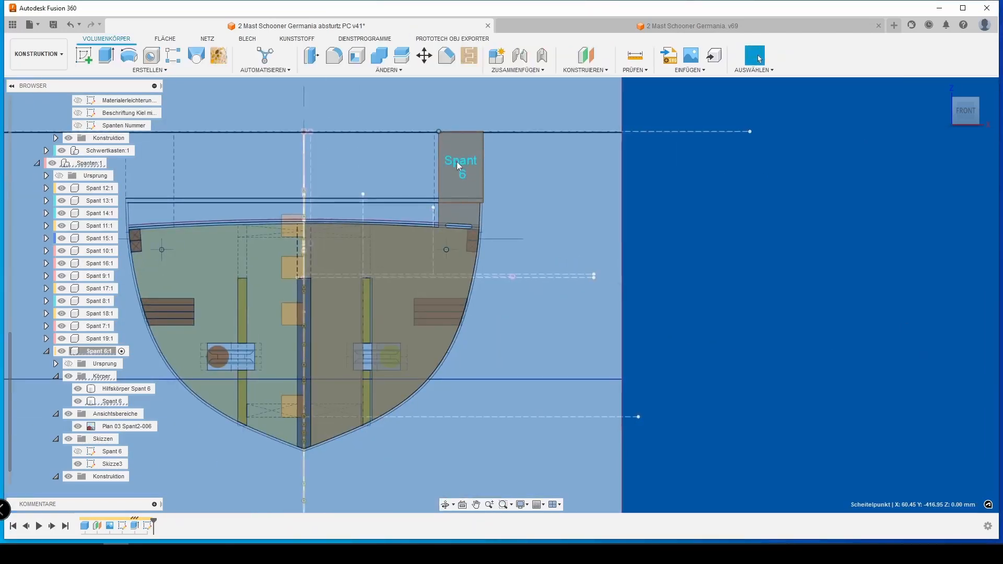
Emboss the Spant 6 label into the front face of the half-frame body as a recess with a depth of -1.00 mm
left_click(456, 161)
left_click(105, 68)
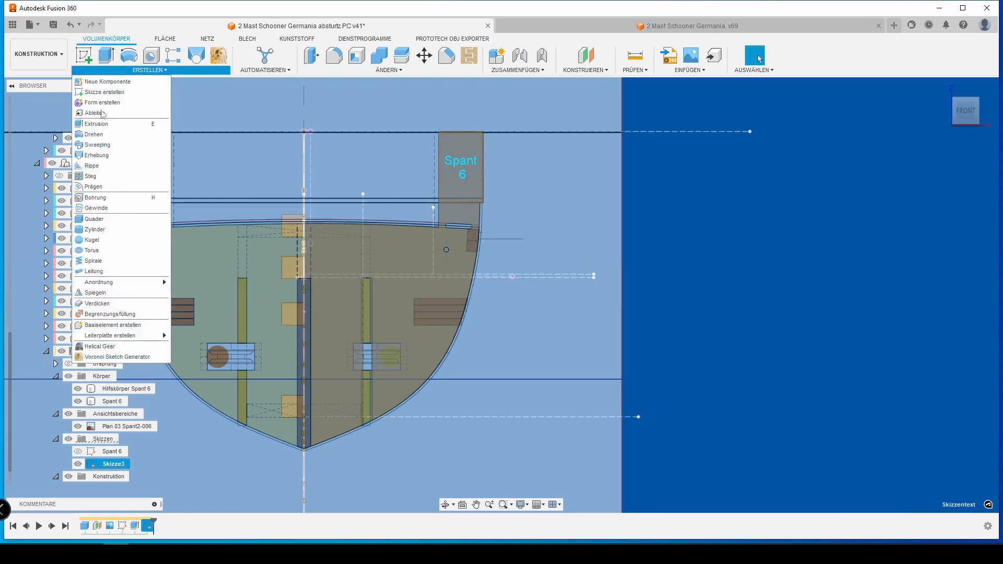
left_click(193, 206)
left_click(938, 179)
left_click(465, 194)
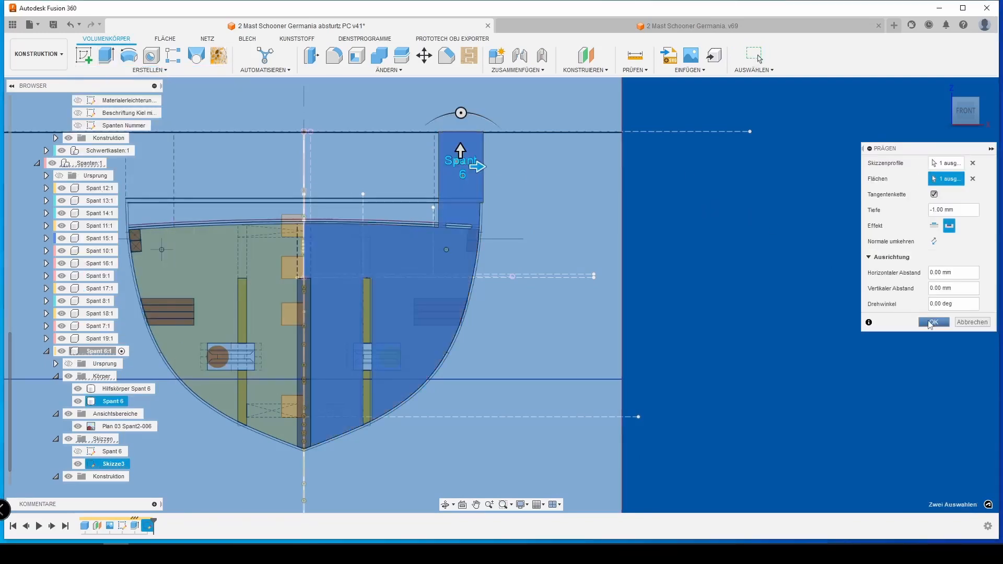
left_click(934, 322)
left_click(349, 319)
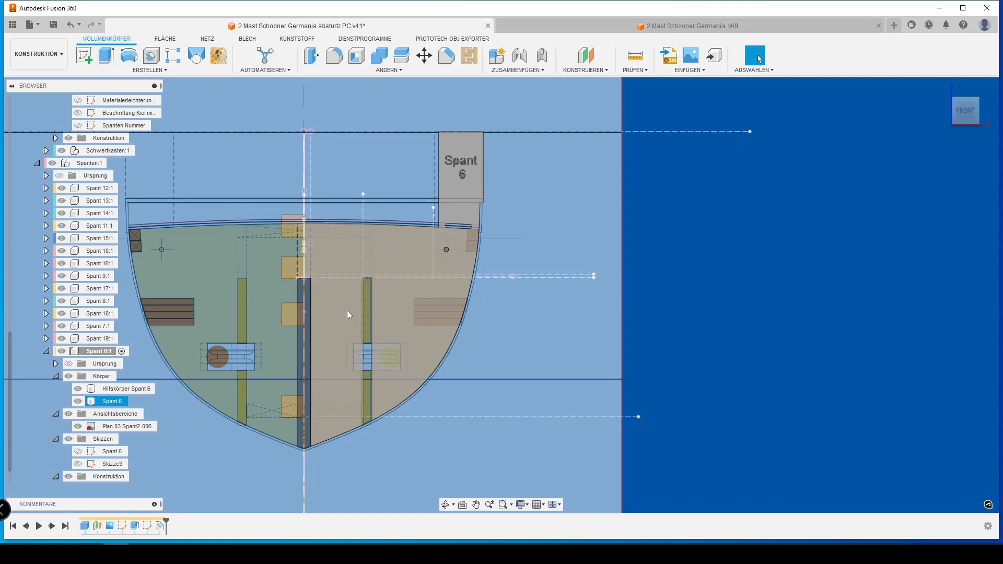
key("Escape")
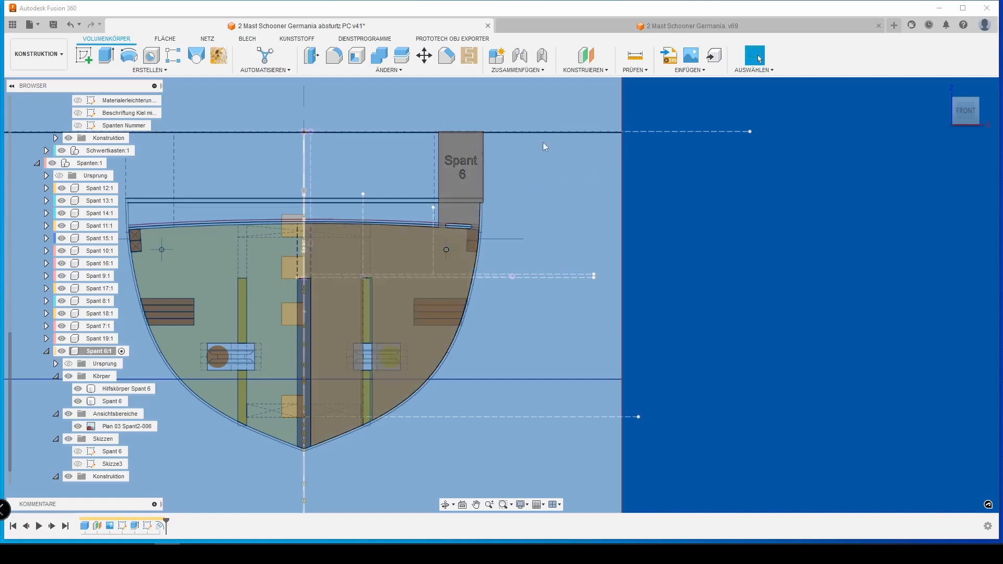
Apply the wood material already used in this design to the Spant 6 body
right_click(107, 405)
left_click(153, 222)
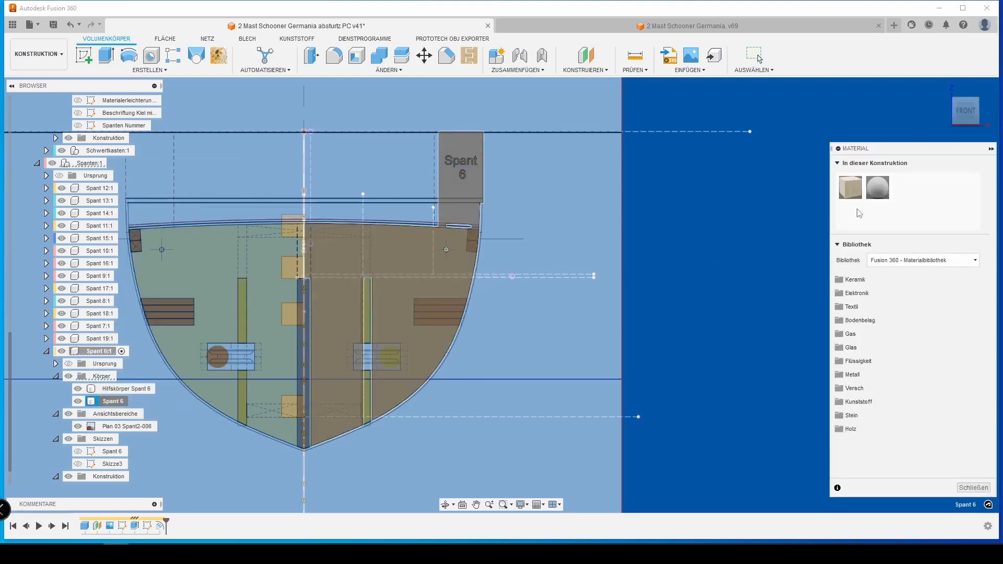
left_click_drag(851, 188, 426, 297)
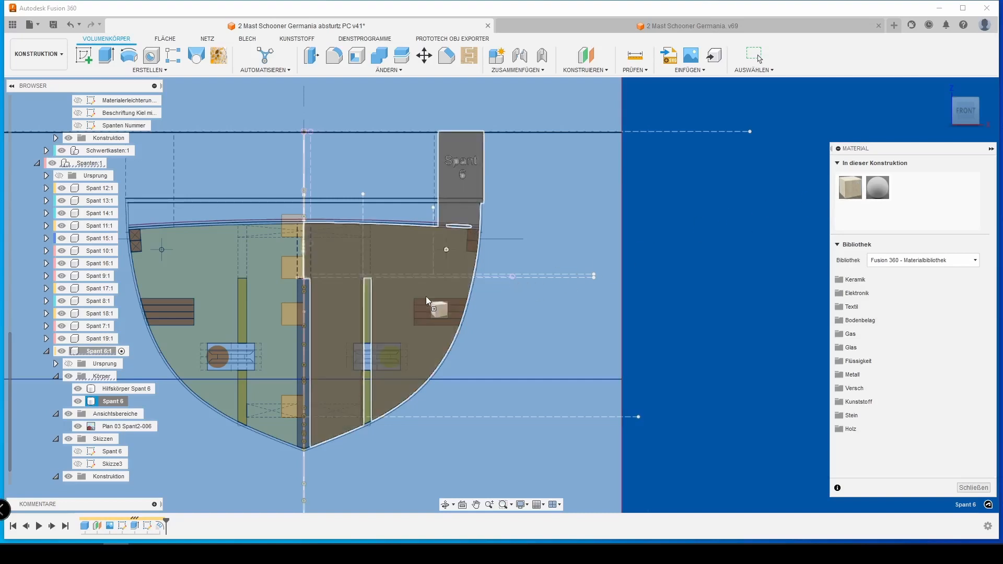
left_click(973, 488)
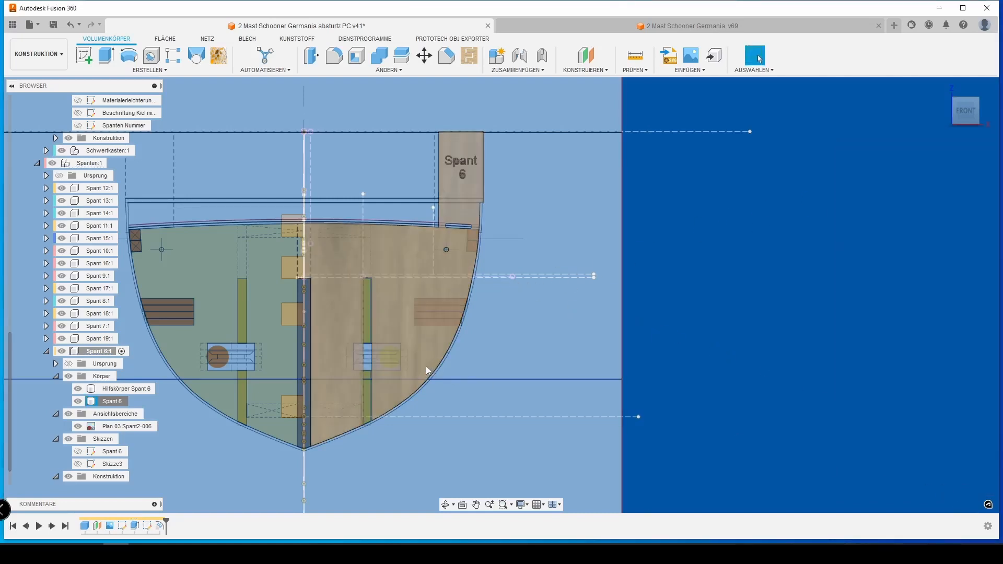
Save the schooner design and return to the home view
key("ctrl+s")
key("Return")
left_click(940, 91)
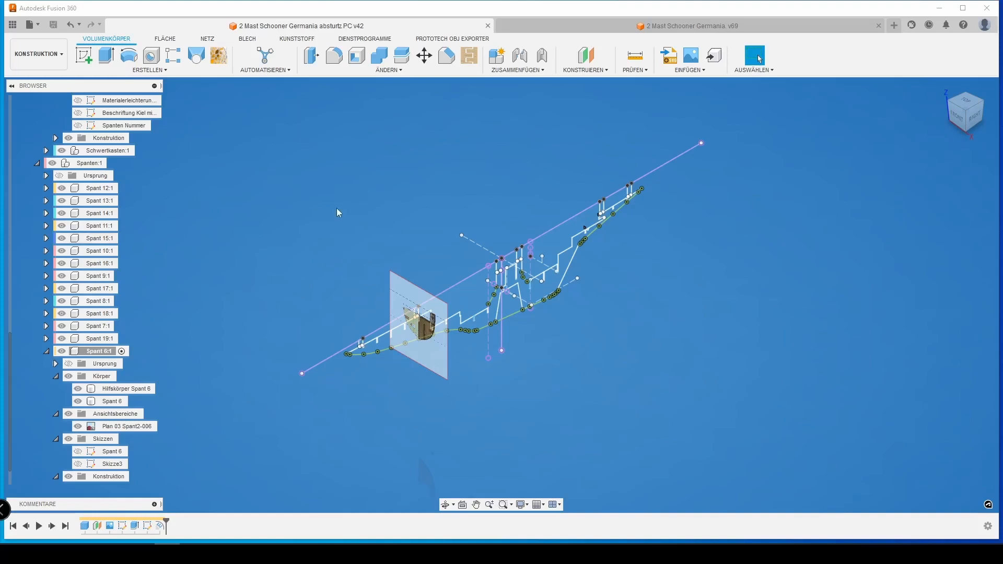
scroll(87, 146, "up", 3)
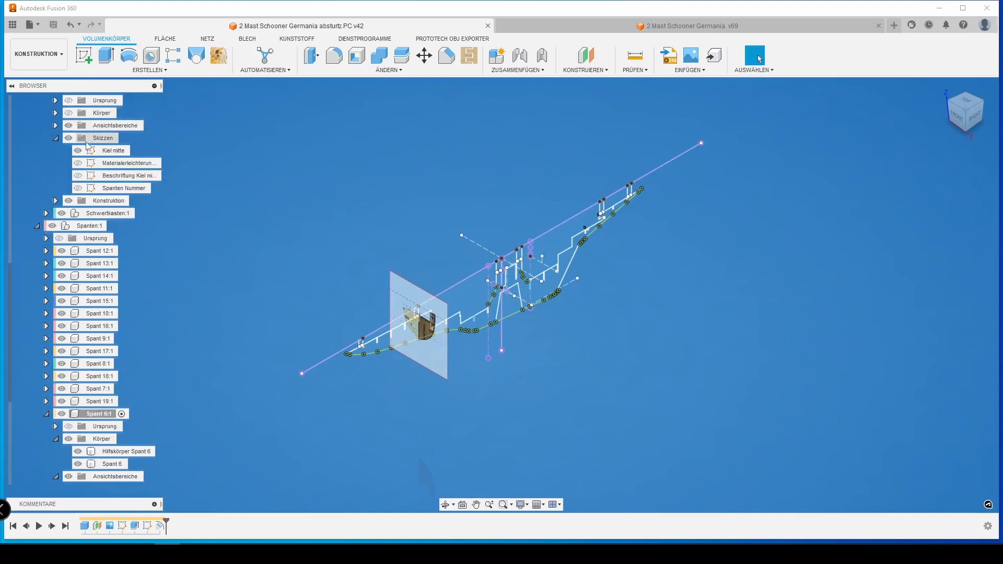
Hide the Kiel mitte sketch and the Plan 03 Spant2-006 reference image, and show the bodies of the keel
left_click(77, 150)
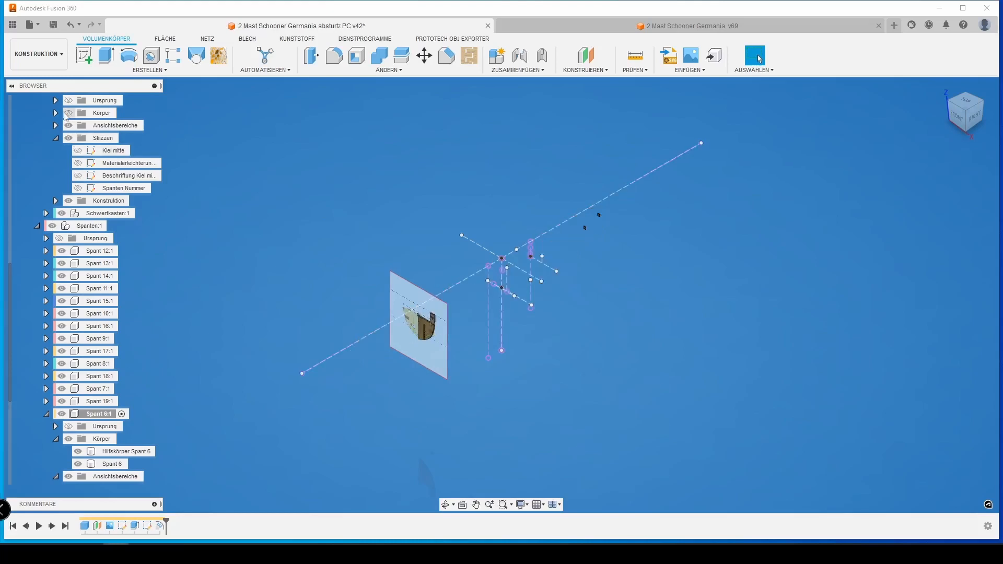
left_click(68, 113)
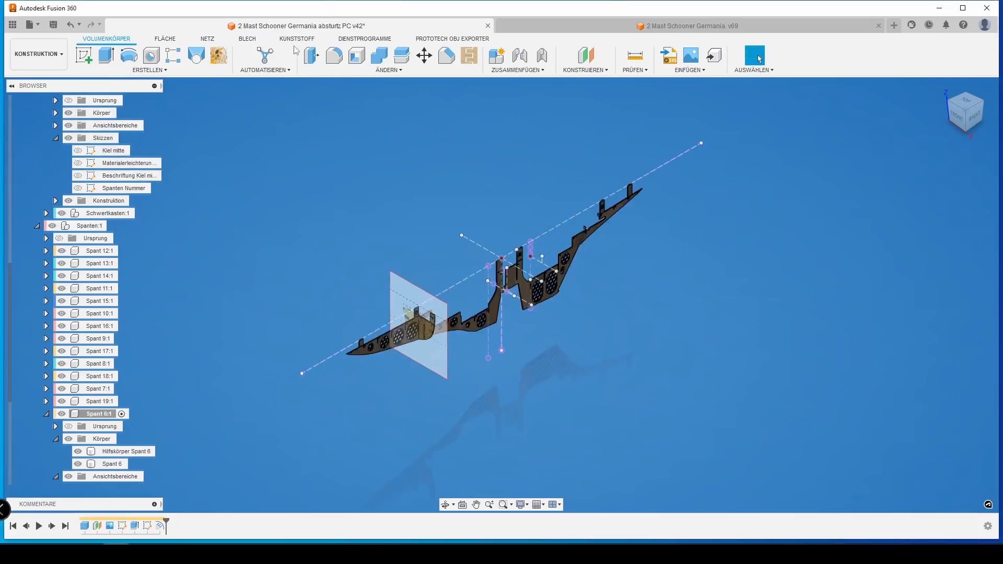
scroll(88, 457, "down", 3)
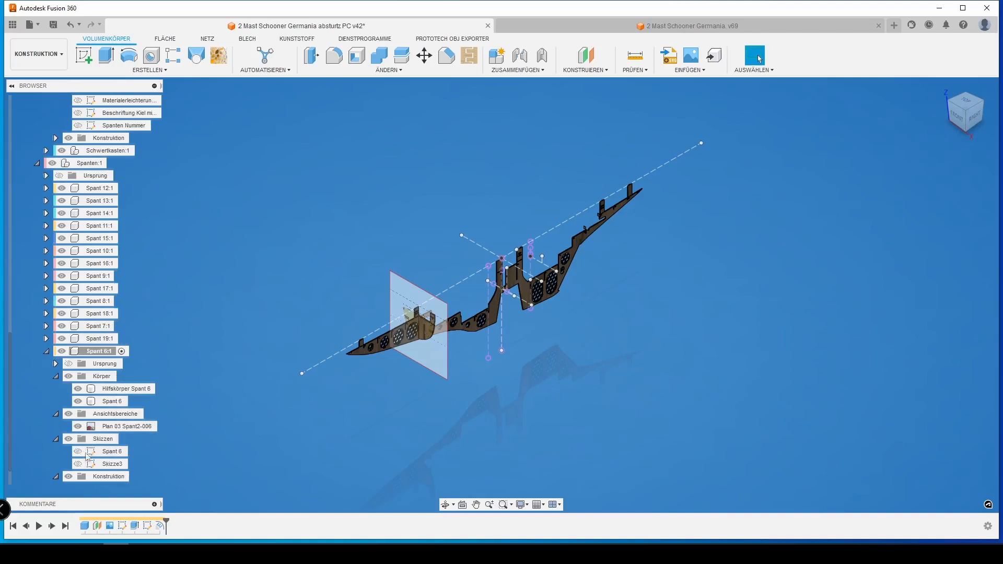
scroll(87, 456, "down", 1)
left_click(77, 412)
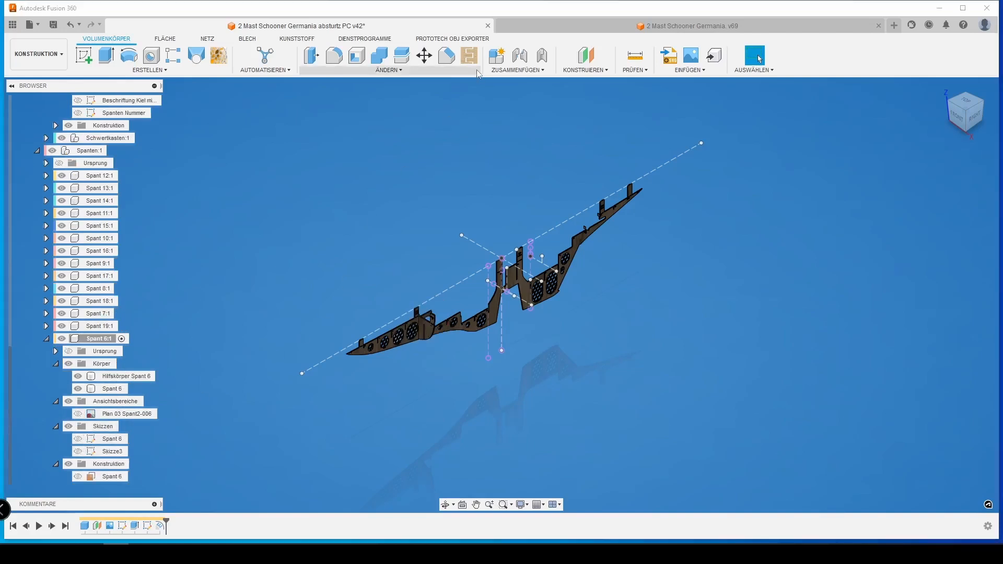
Create a rigid (Starr) as-built joint between the Spant 6 component and the keel
left_click(542, 55)
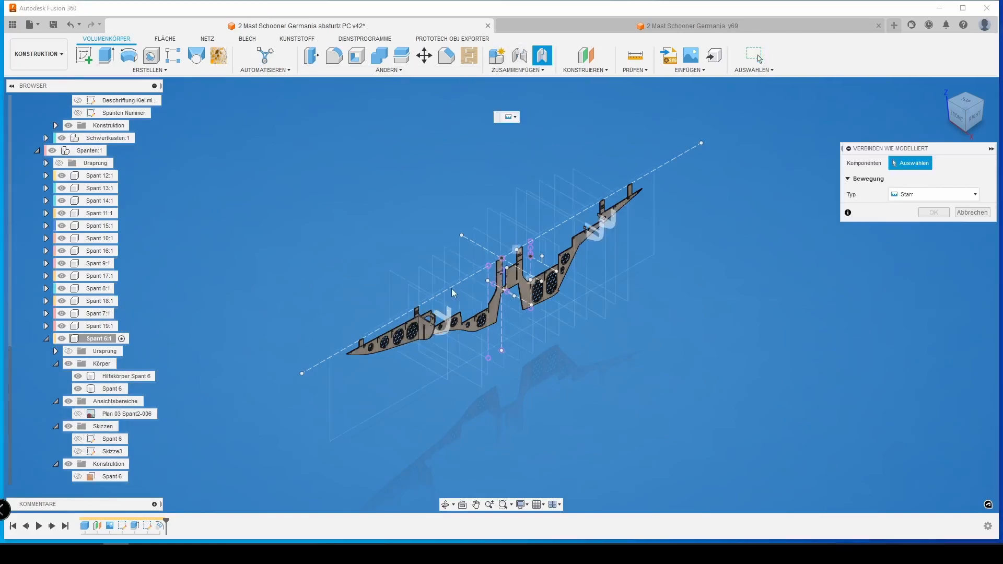
left_click(425, 328)
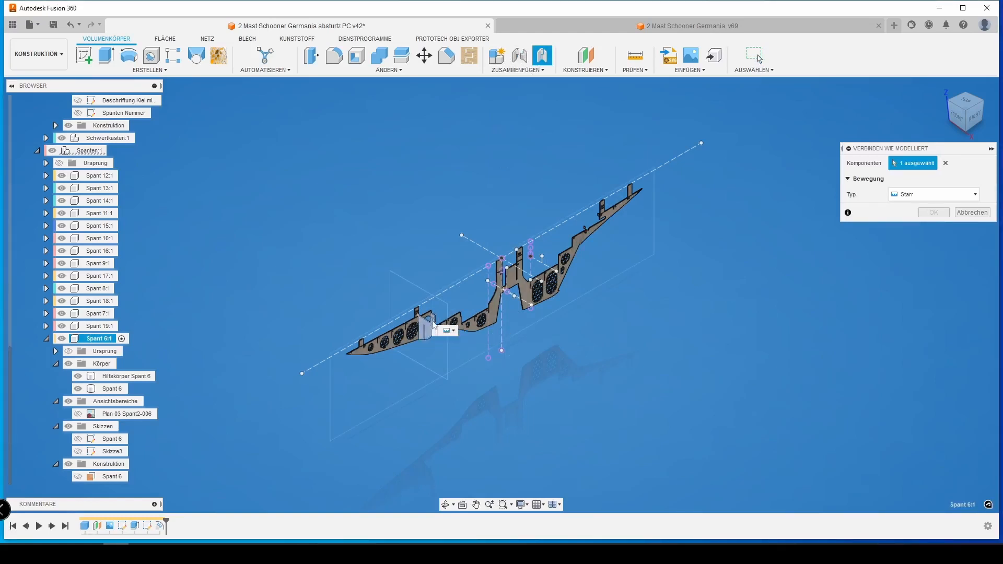
left_click(412, 328)
left_click(933, 229)
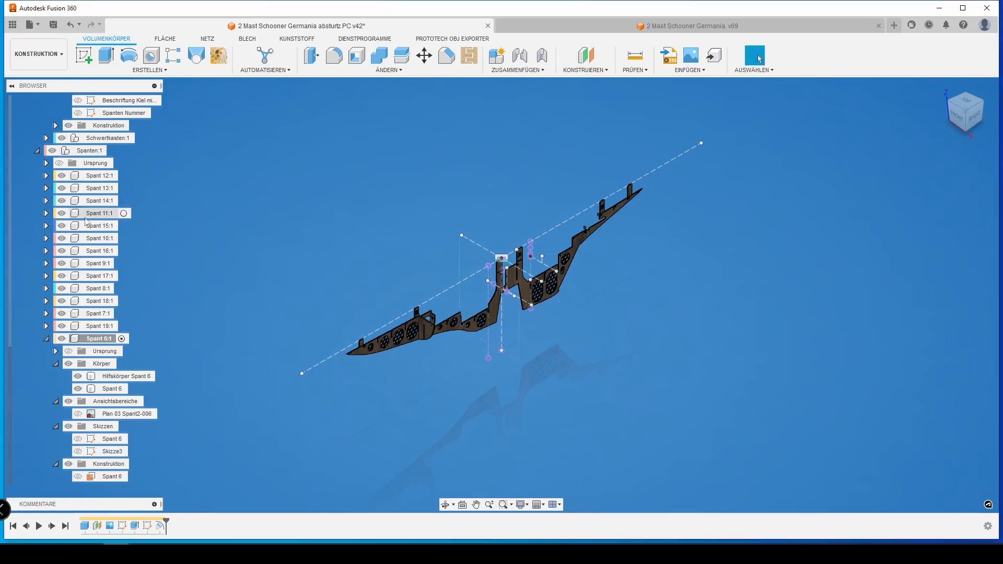
Rename the new rigid joint in the hull's joints as Kiel Spant 6 and hide its marker
scroll(86, 222, "up", 5)
scroll(86, 221, "up", 3)
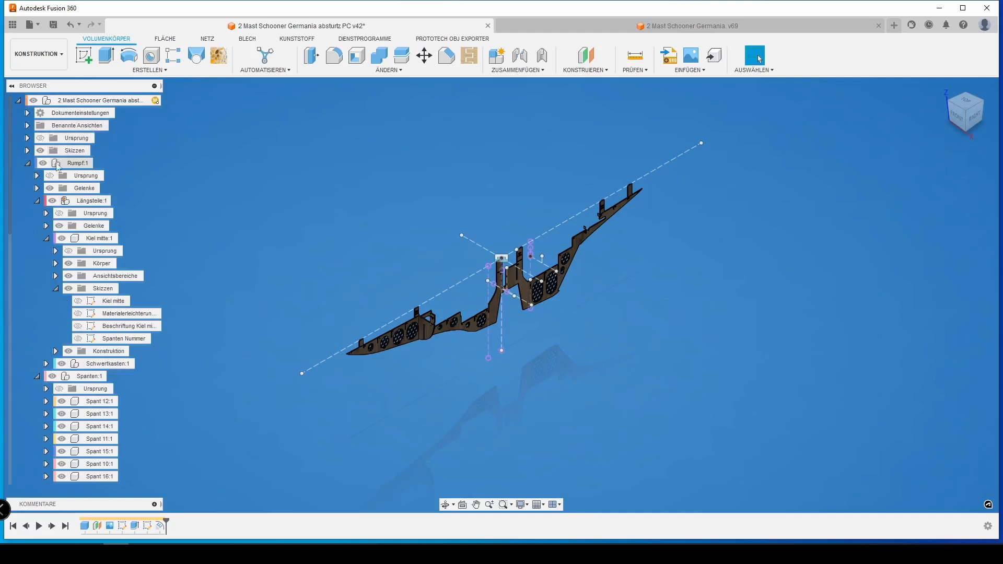
left_click(37, 188)
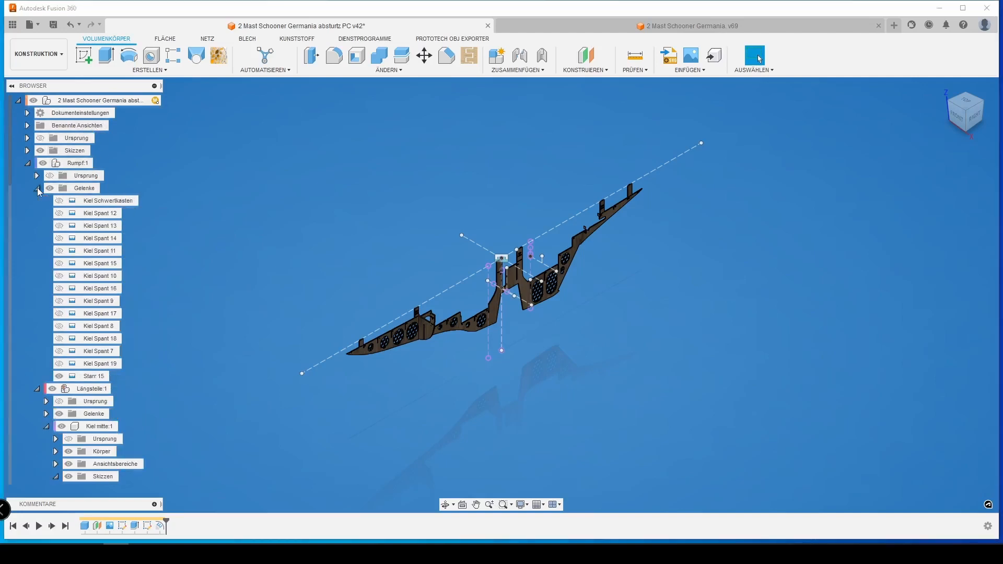
left_click(100, 376)
left_click(100, 376)
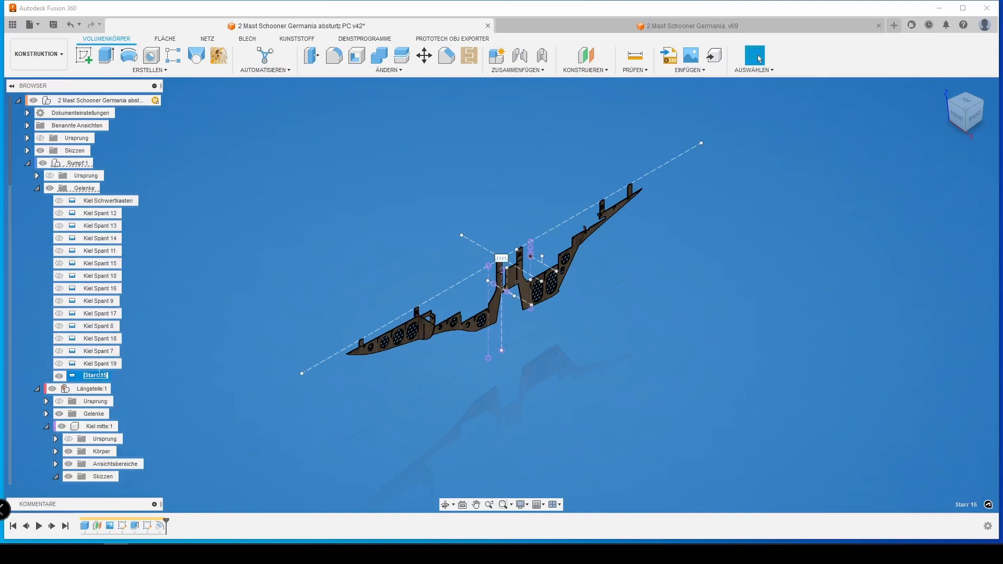
type("Kiel Spant 6")
key("Return")
left_click(207, 388)
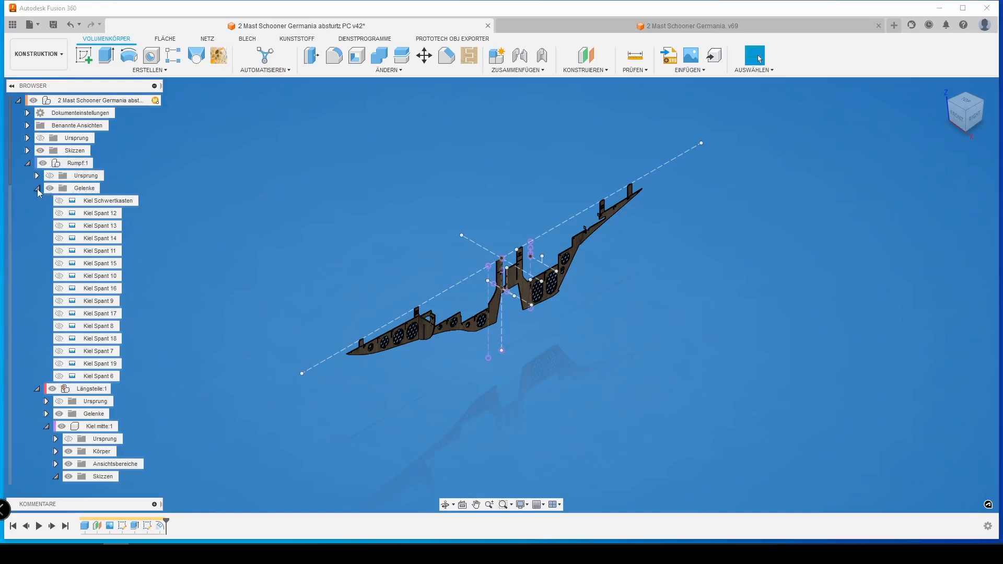
left_click(37, 189)
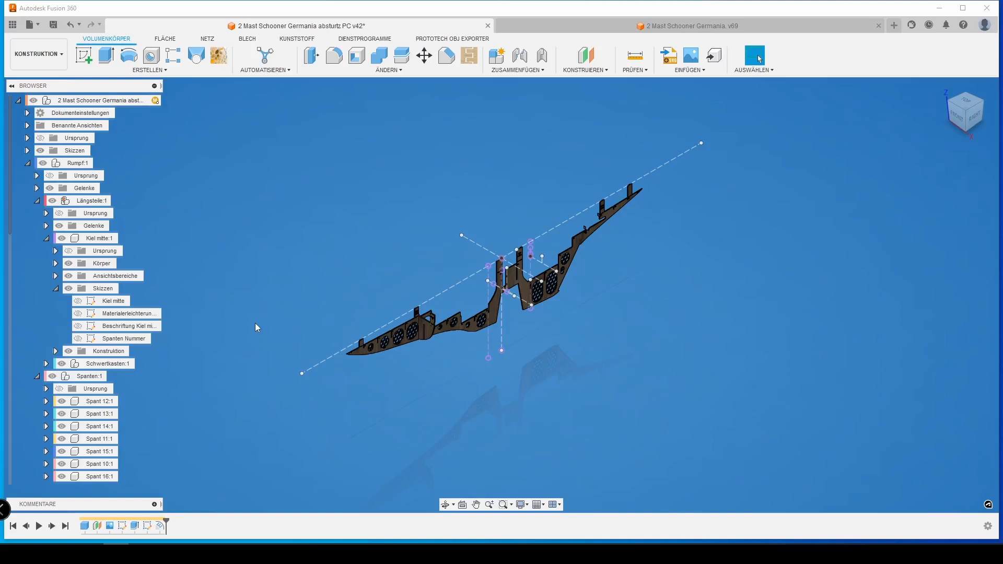
Save the schooner design and check Spant 6 in the 2 Mast Schooner Germania v69 reference design before returning
key("ctrl+s")
key("Return")
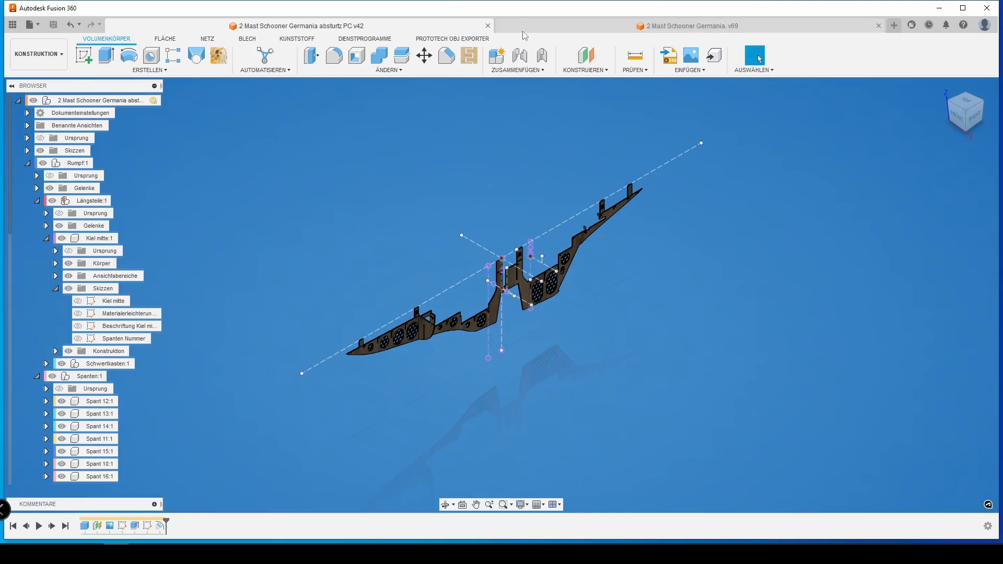
left_click(537, 27)
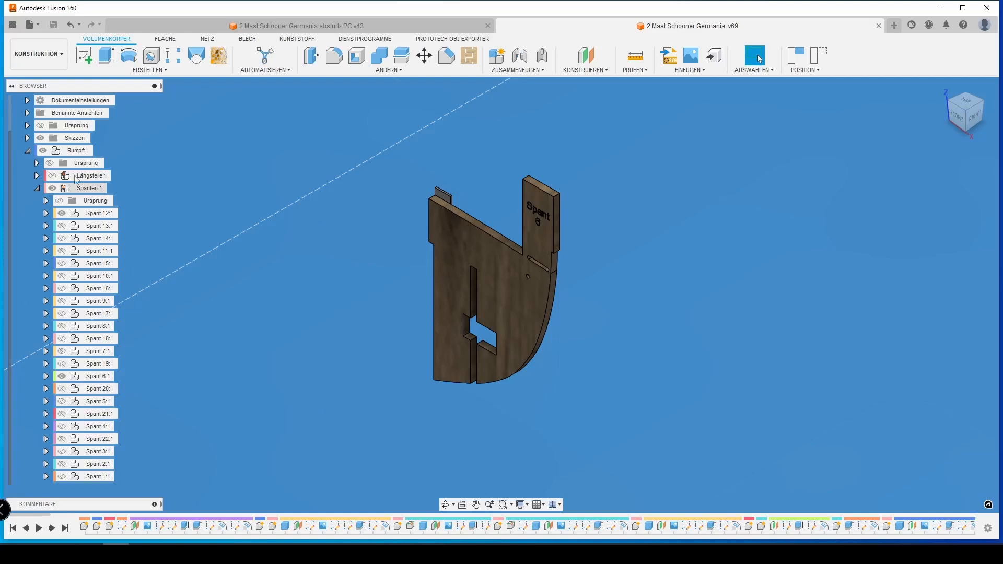
left_click(285, 25)
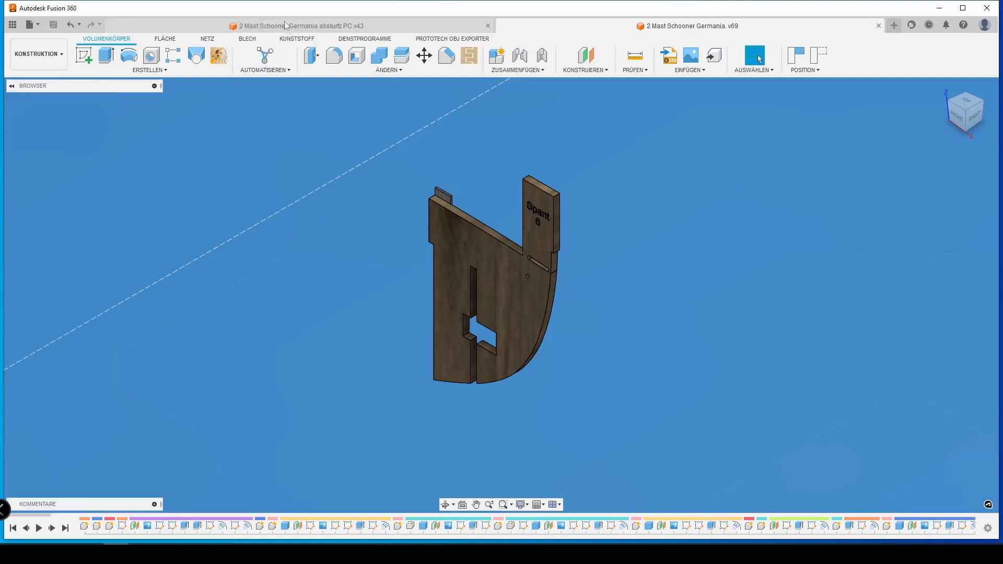